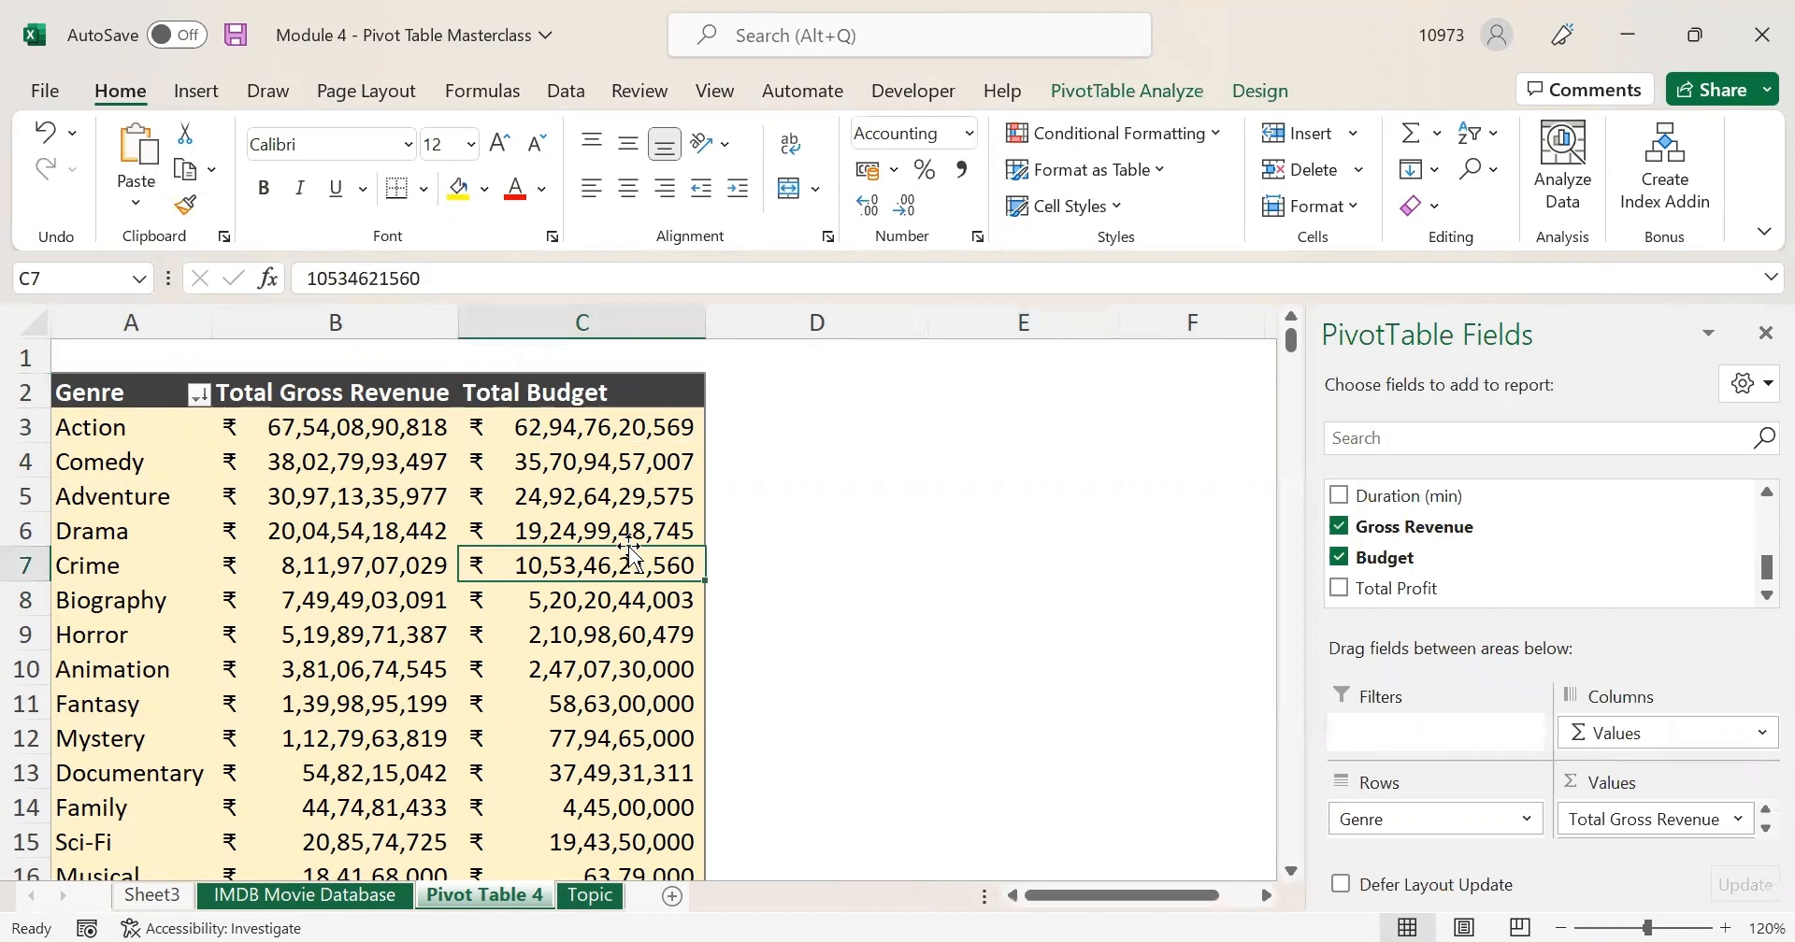
left_click(942, 514)
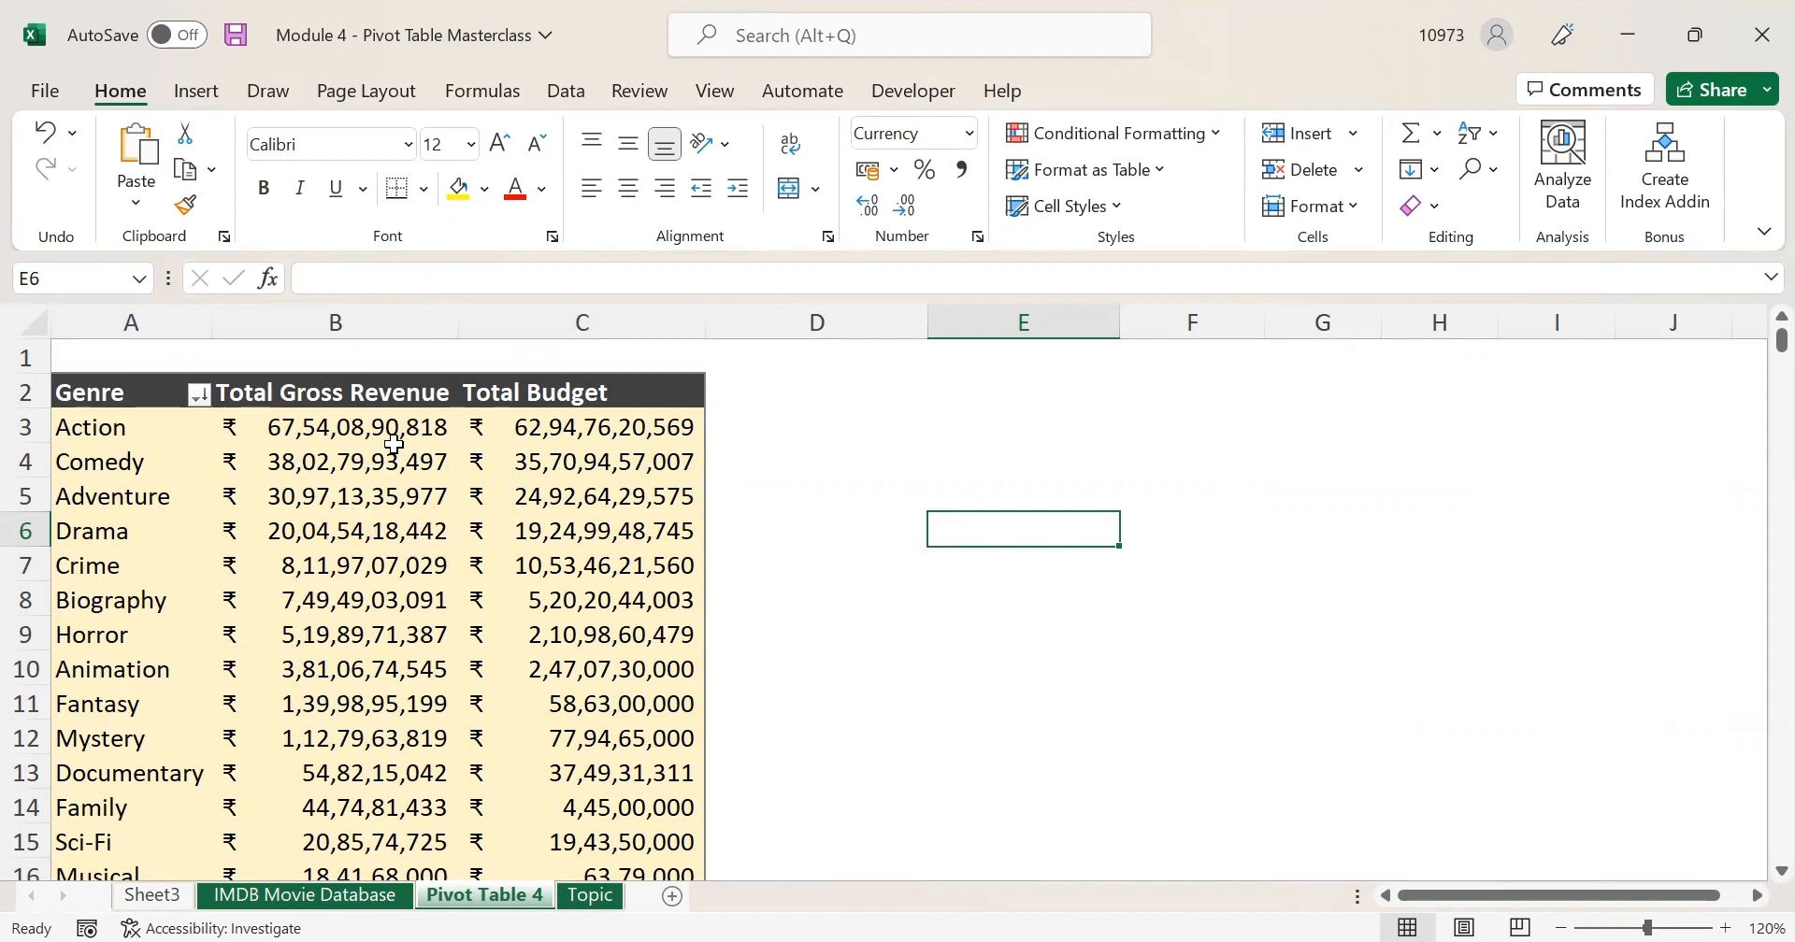
left_click(550, 483)
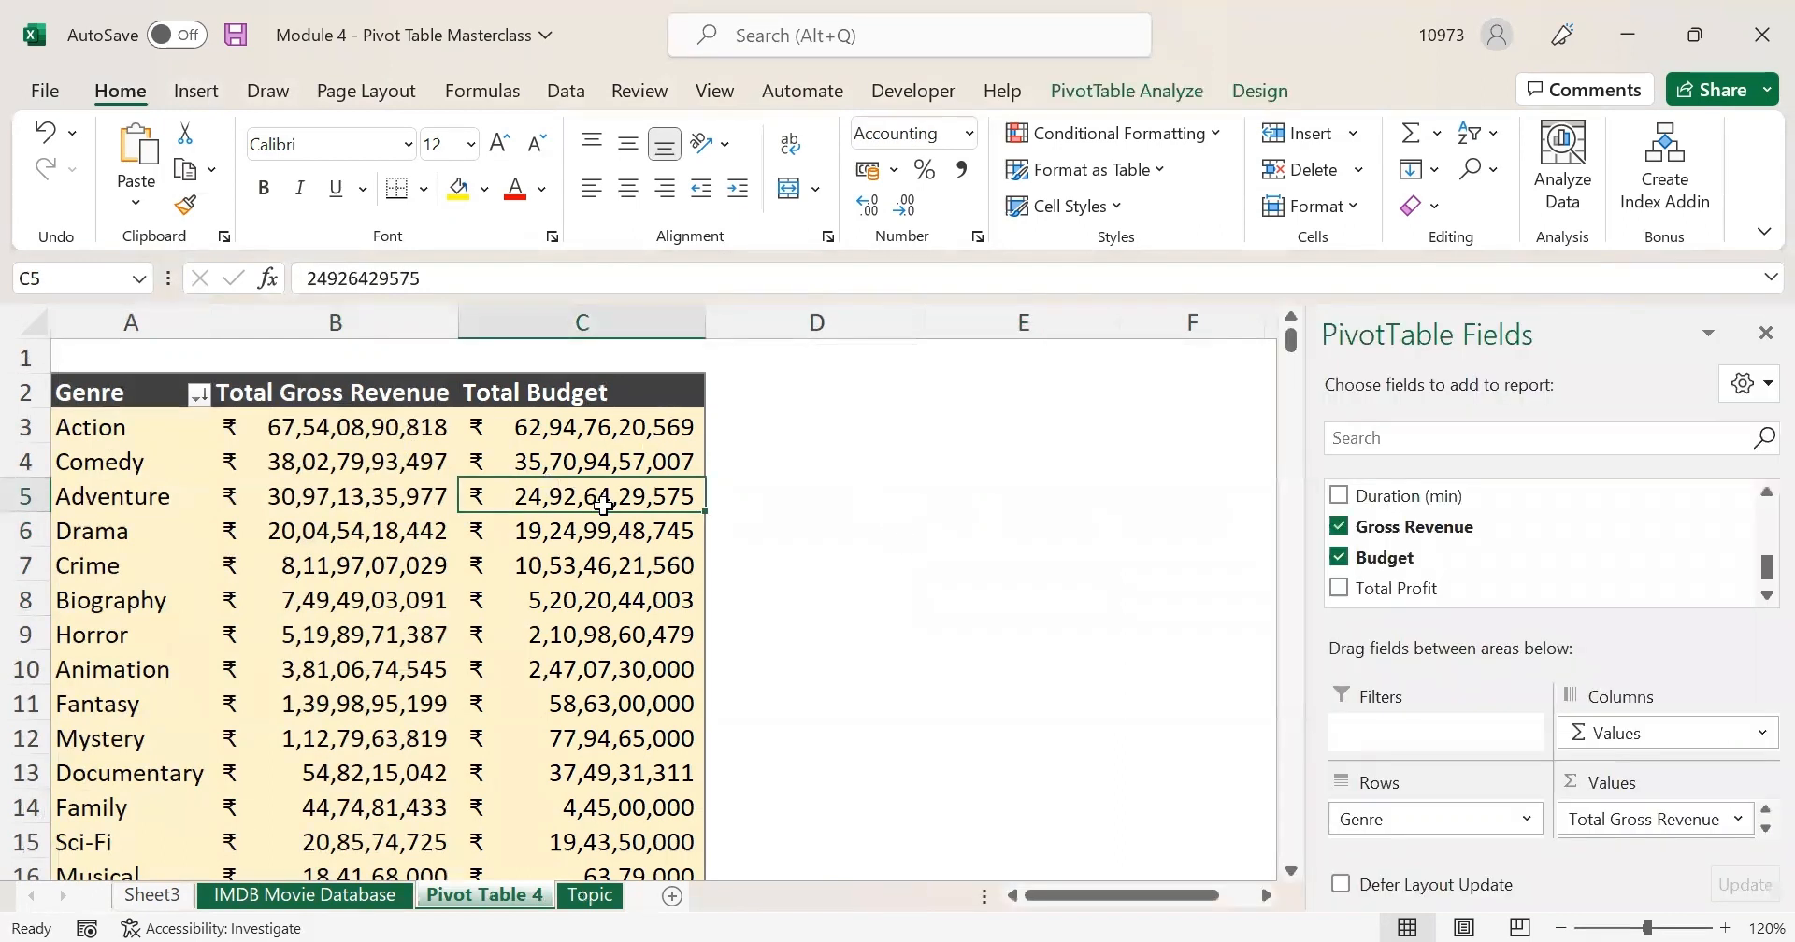
mouse_move(338, 427)
mouse_move(631, 433)
left_click(952, 437)
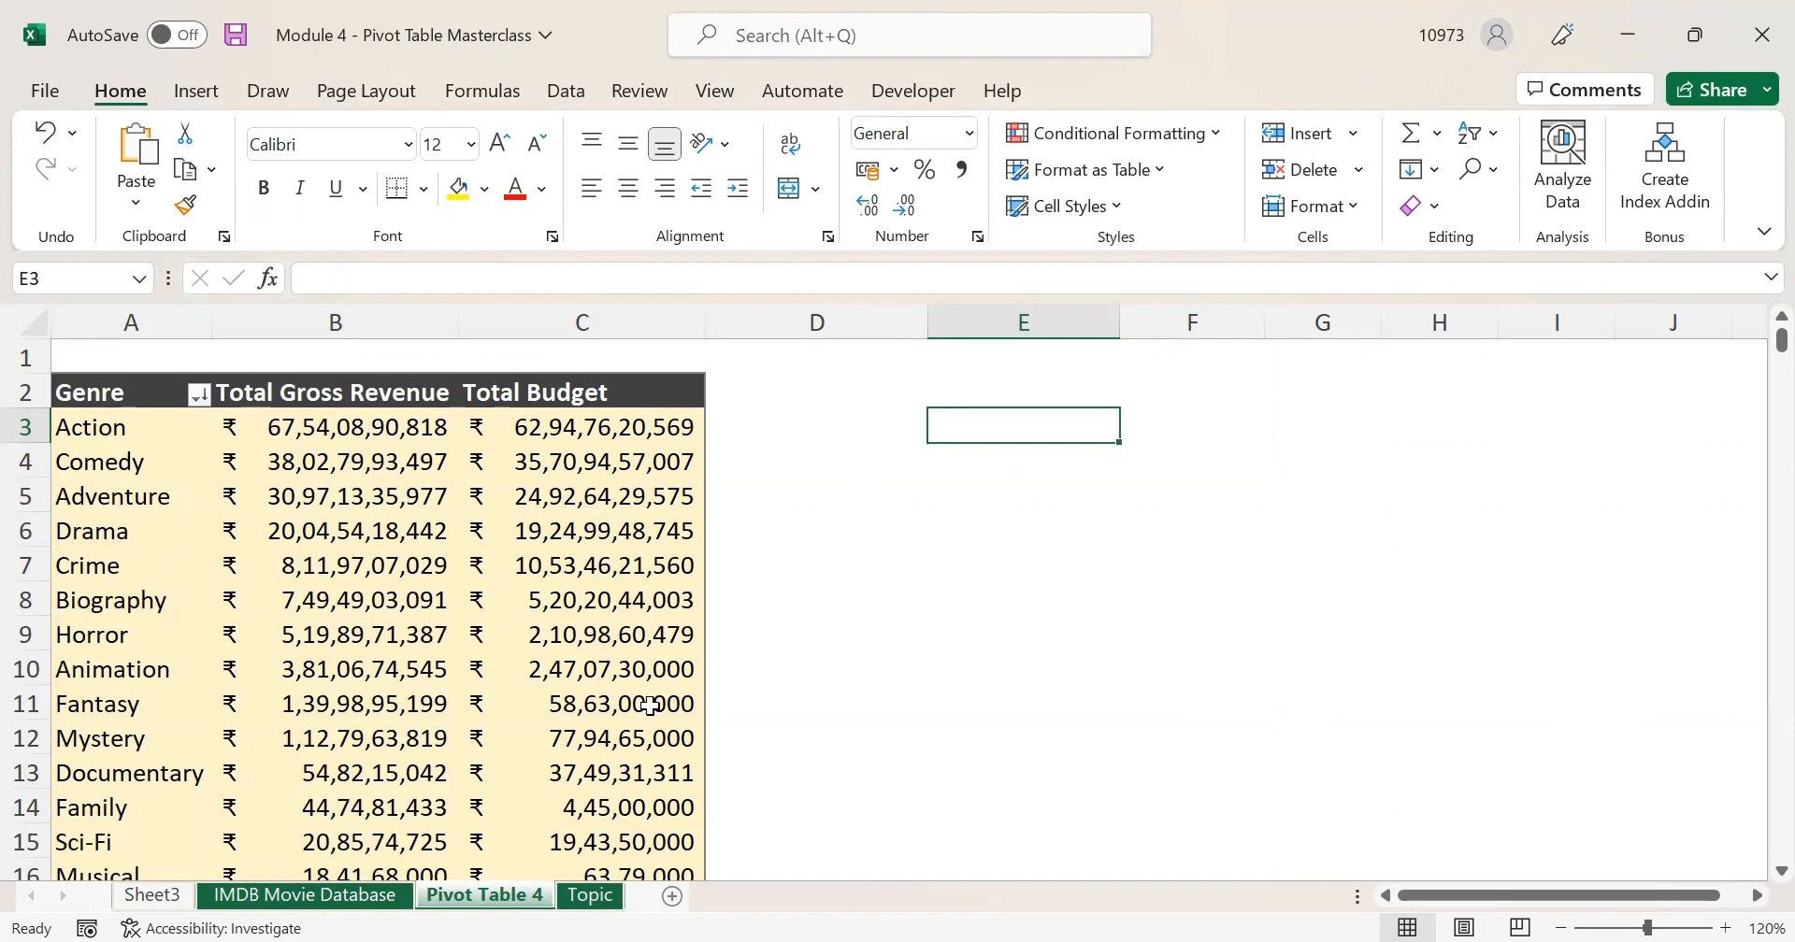
left_click(372, 897)
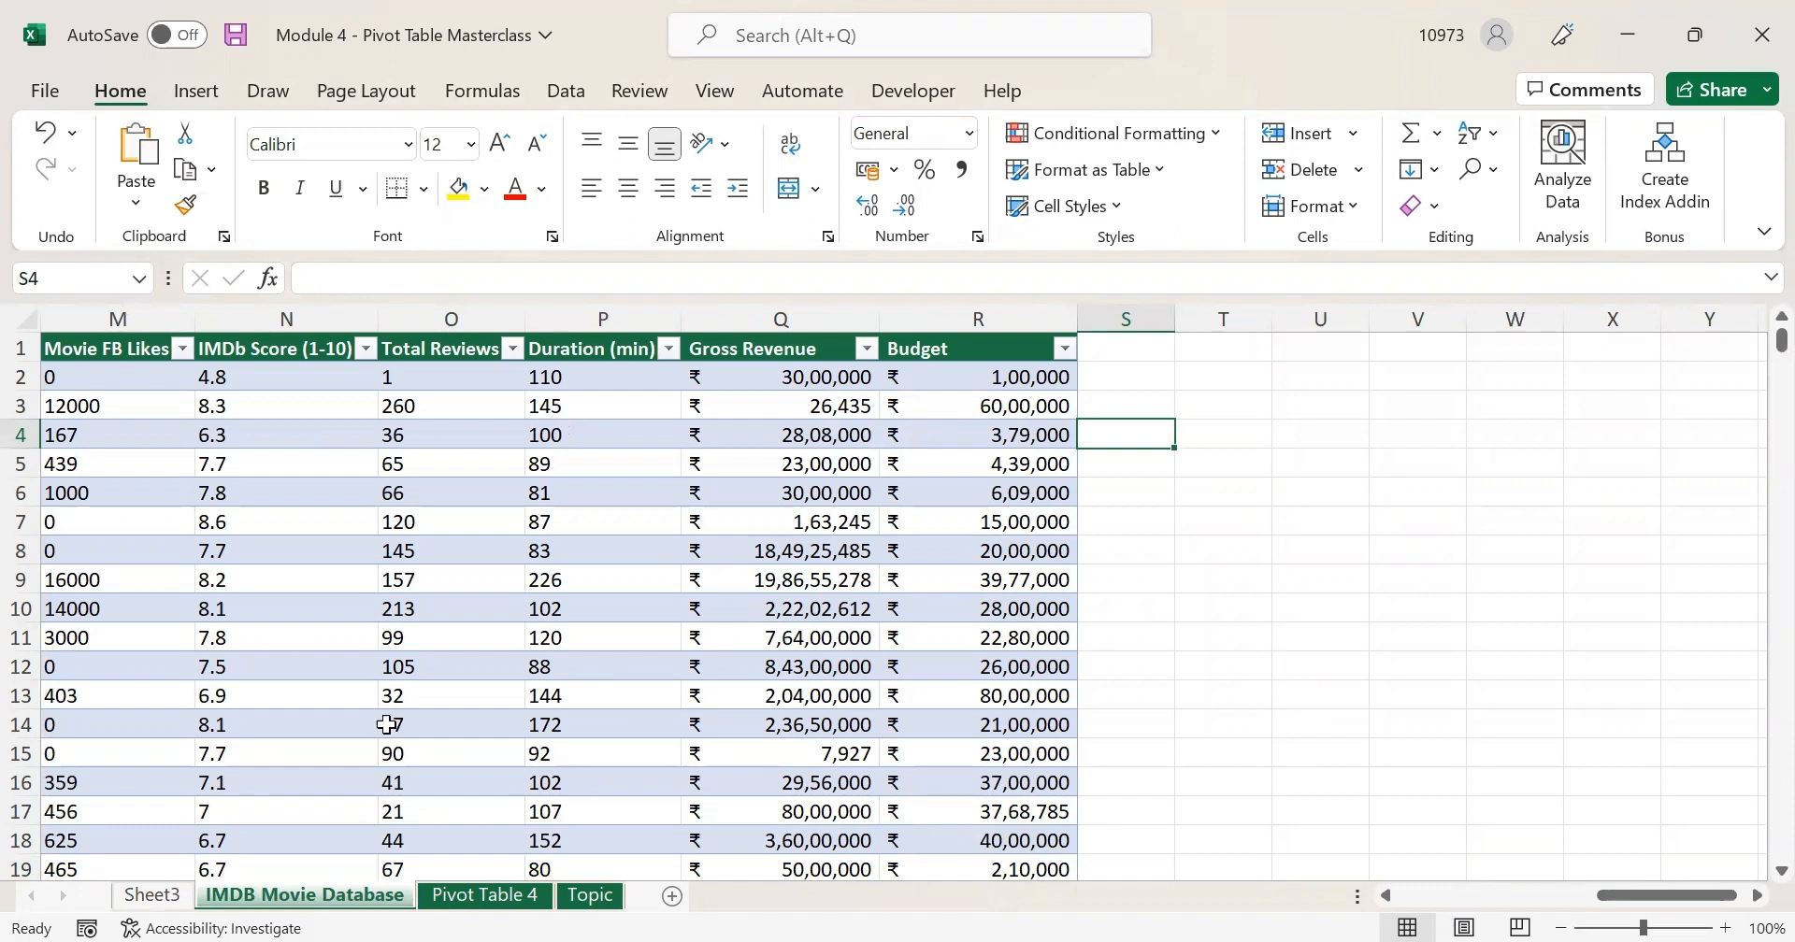
left_click(470, 899)
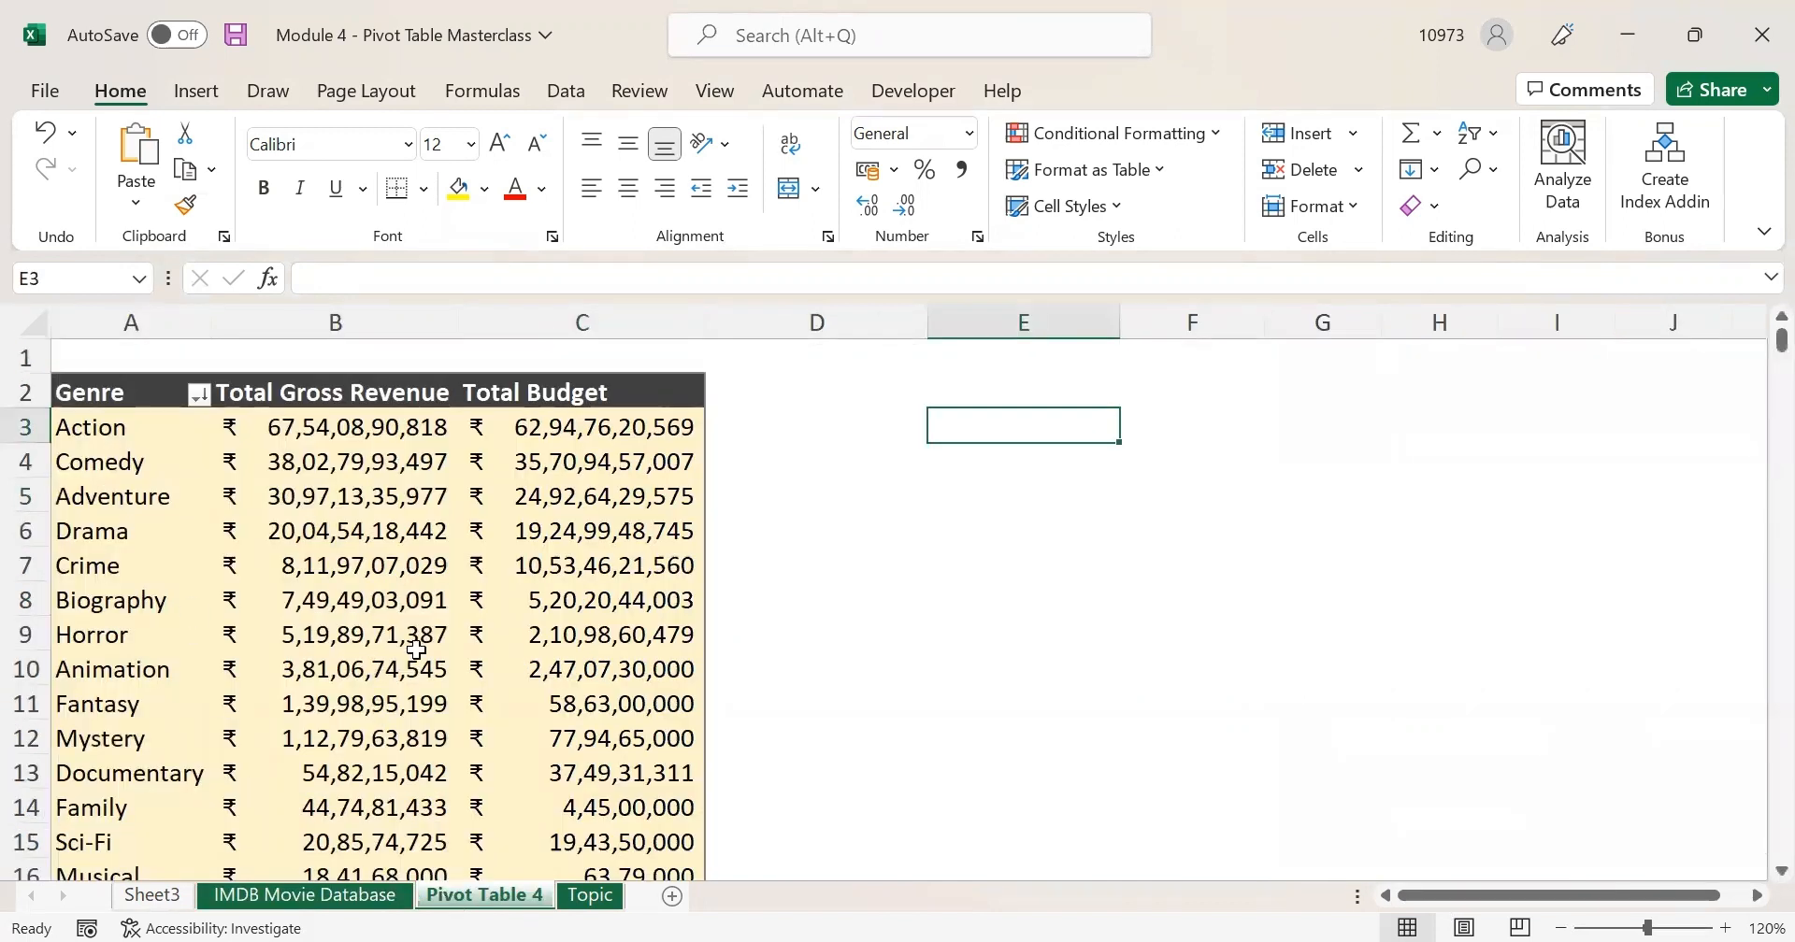
Add a Profit column header in cell S1, beside Budget, on the IMDB Movie Database sheet.
left_click(317, 896)
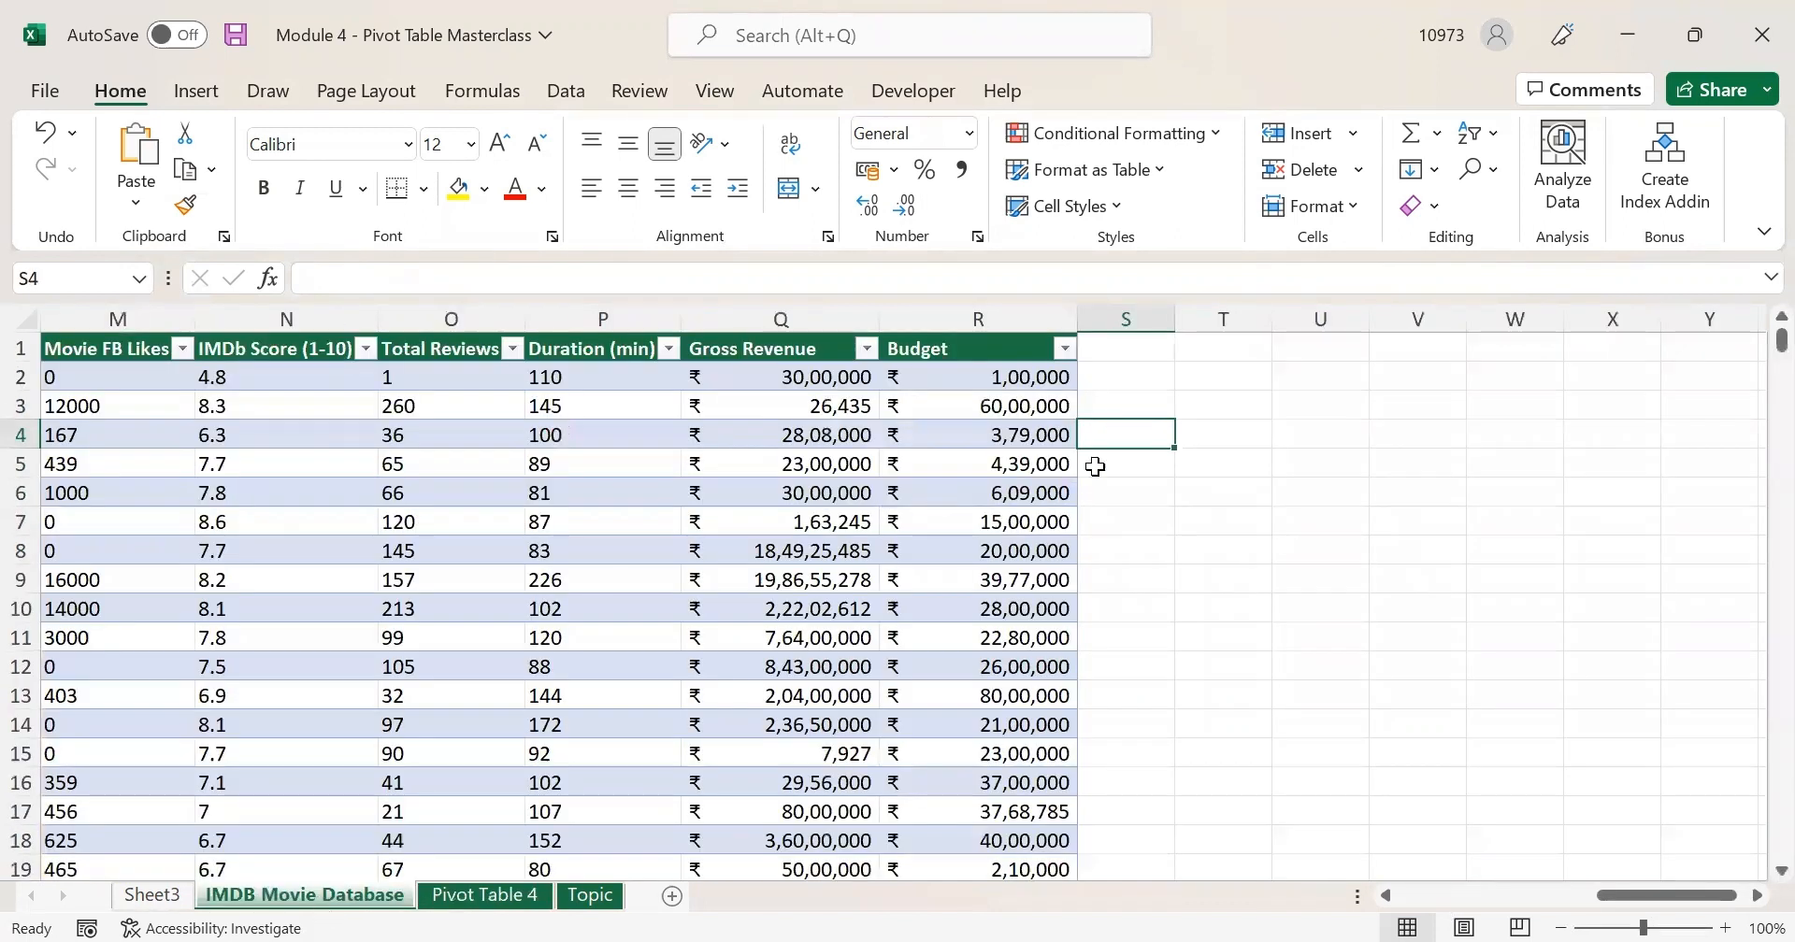
left_click(1120, 350)
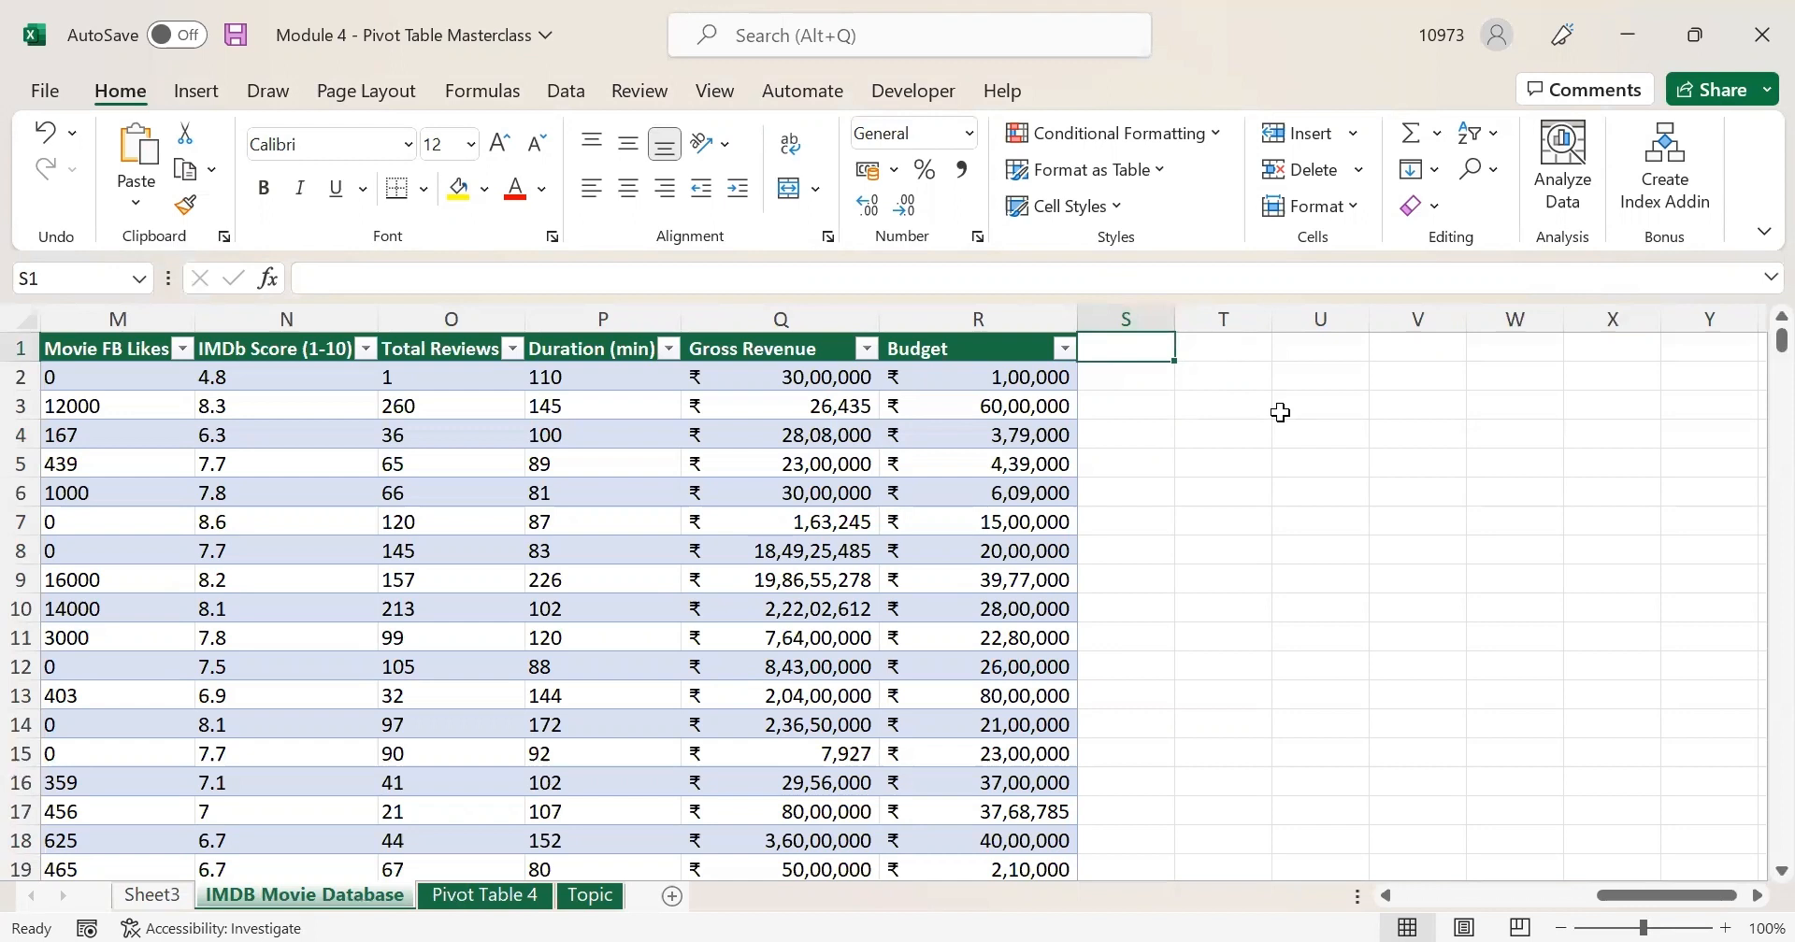
type("Profit")
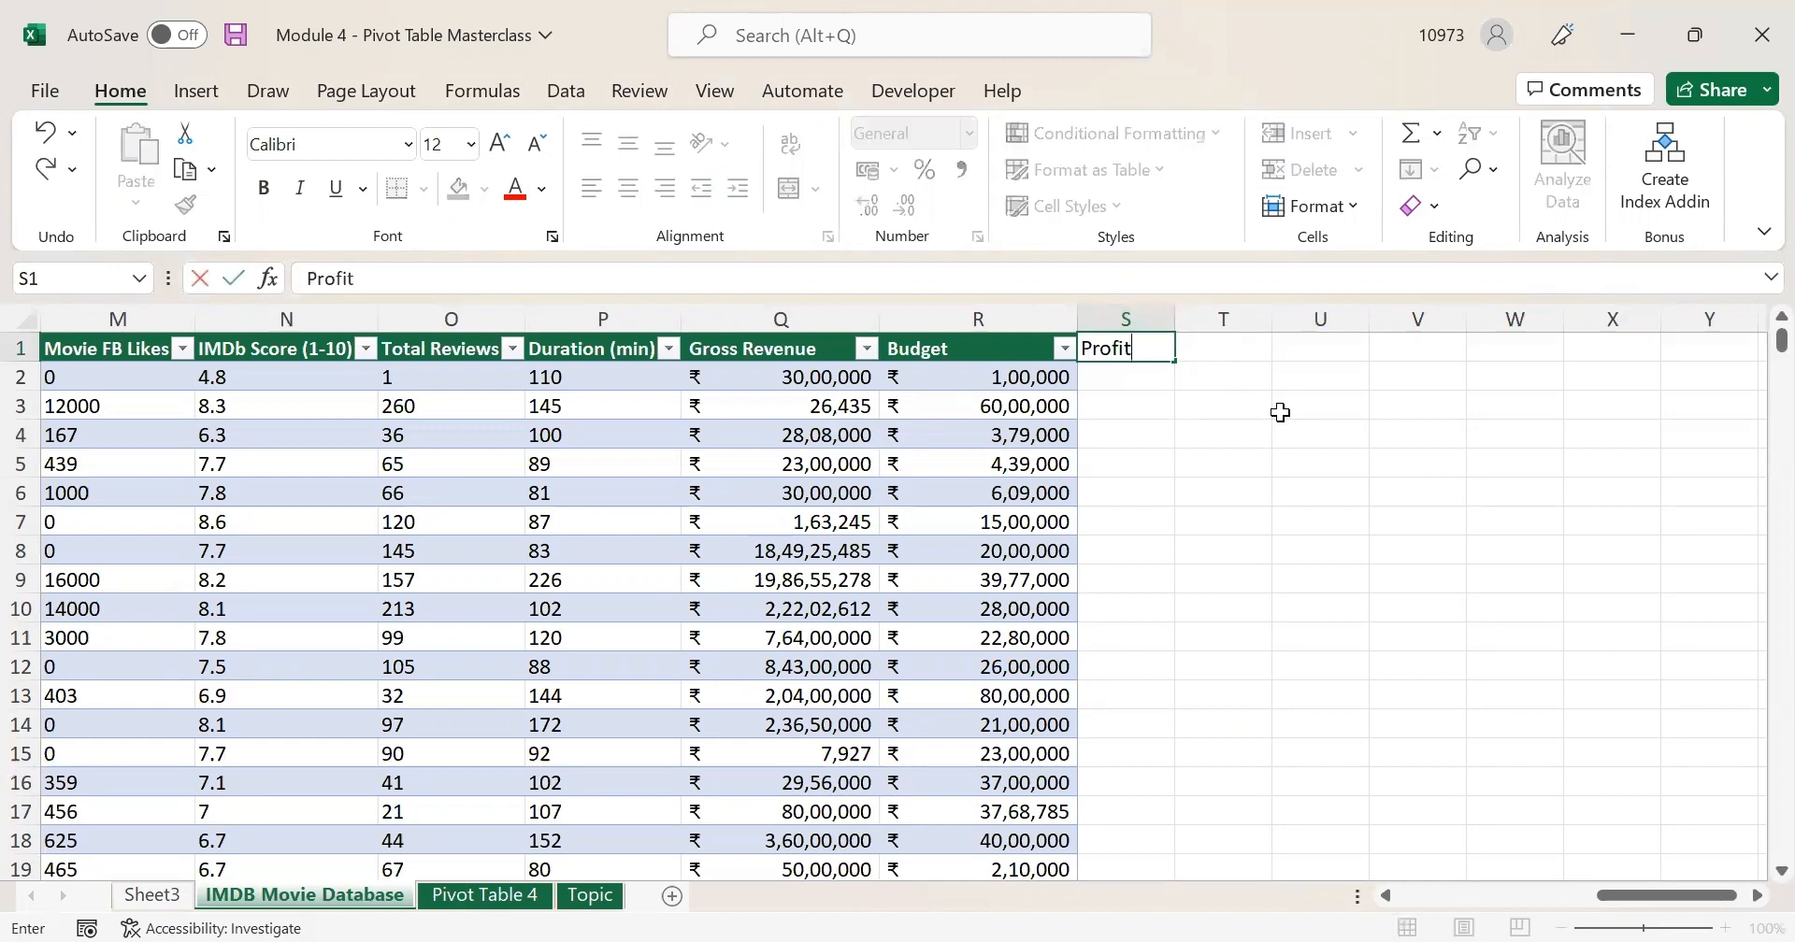
key("Return")
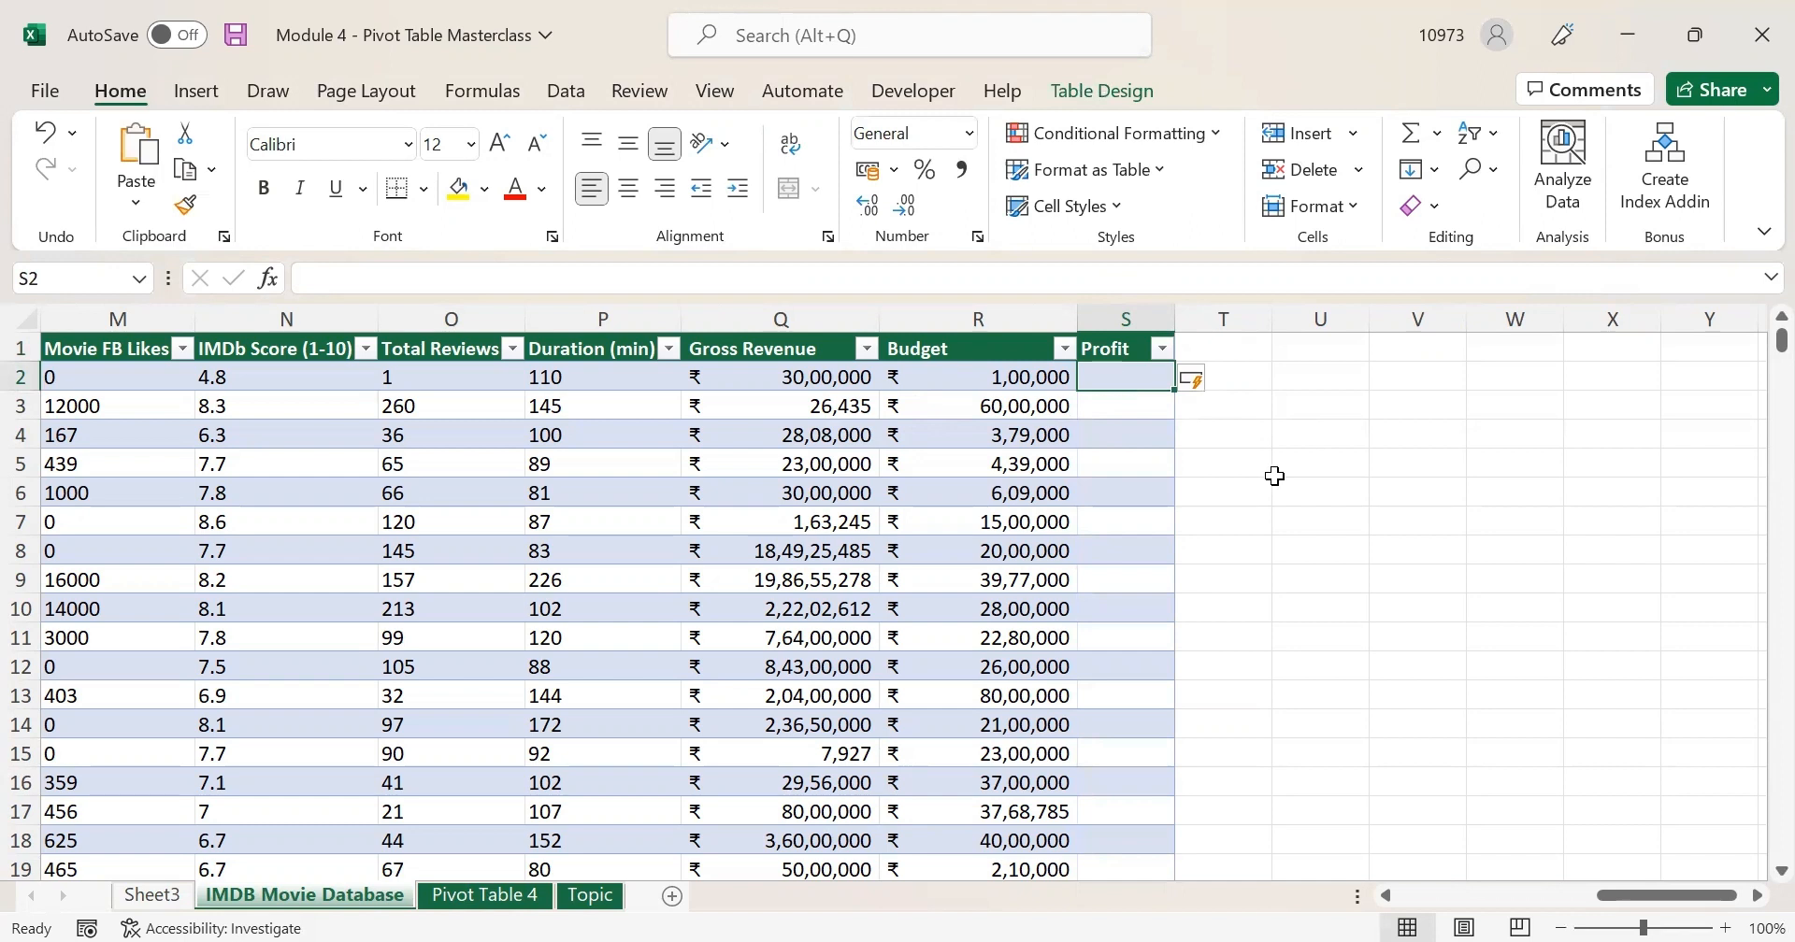
type("=")
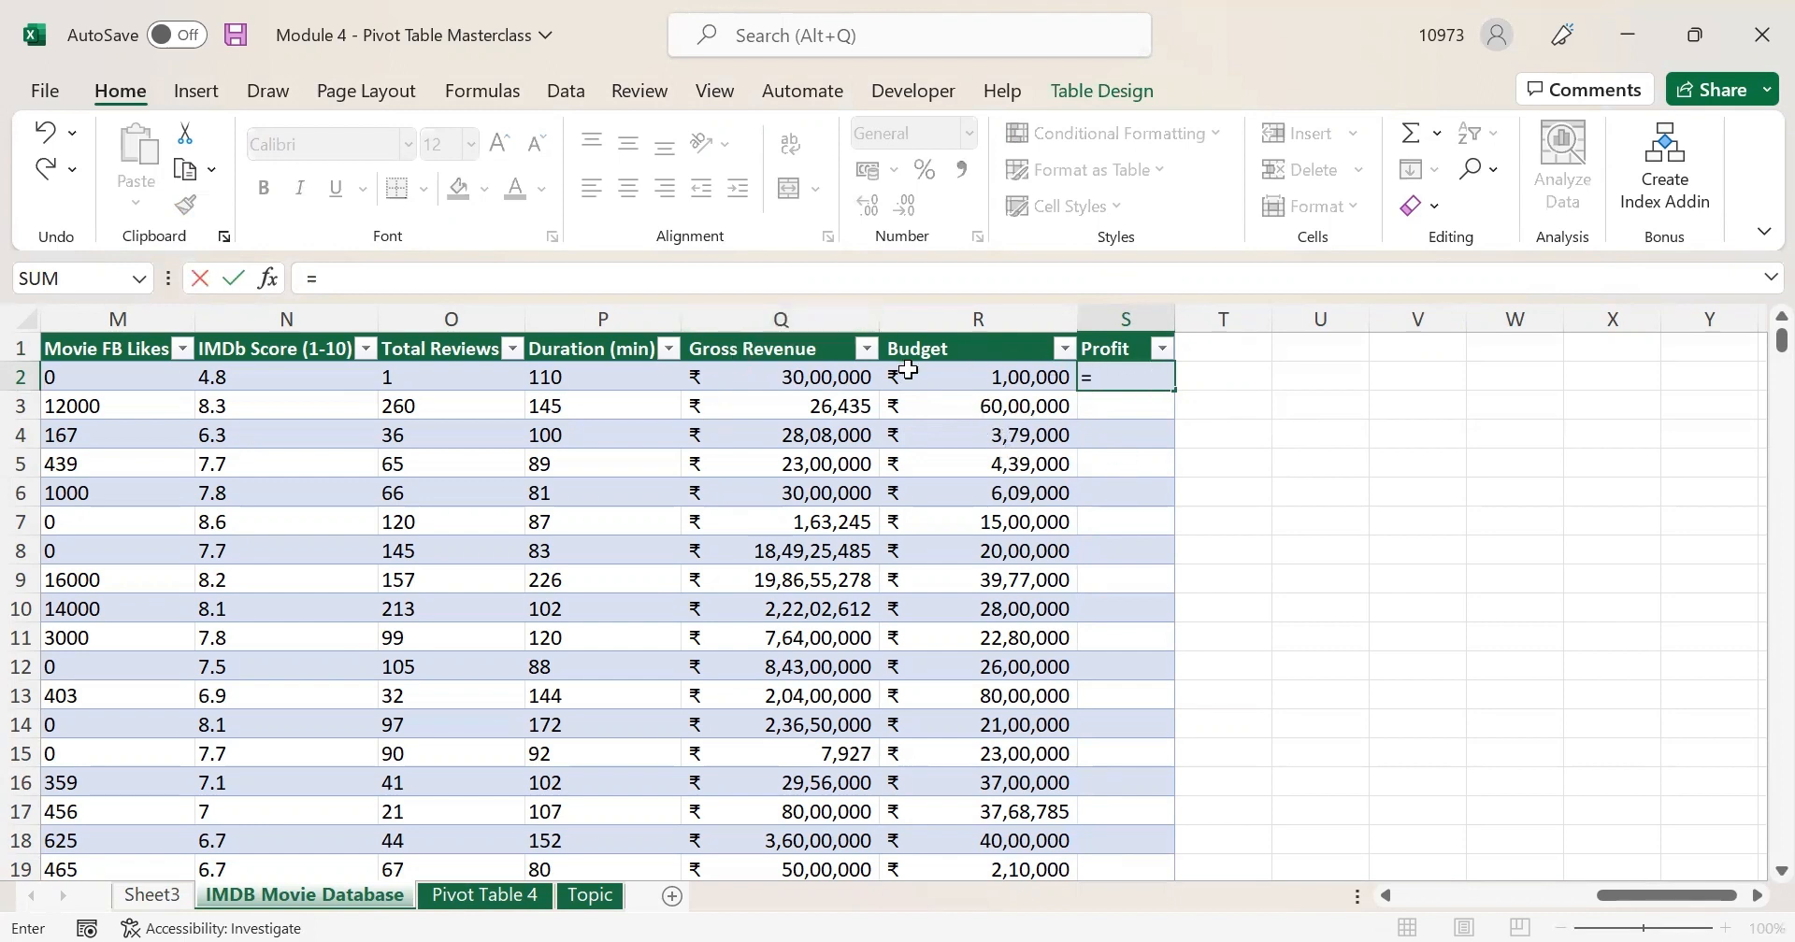
left_click(822, 374)
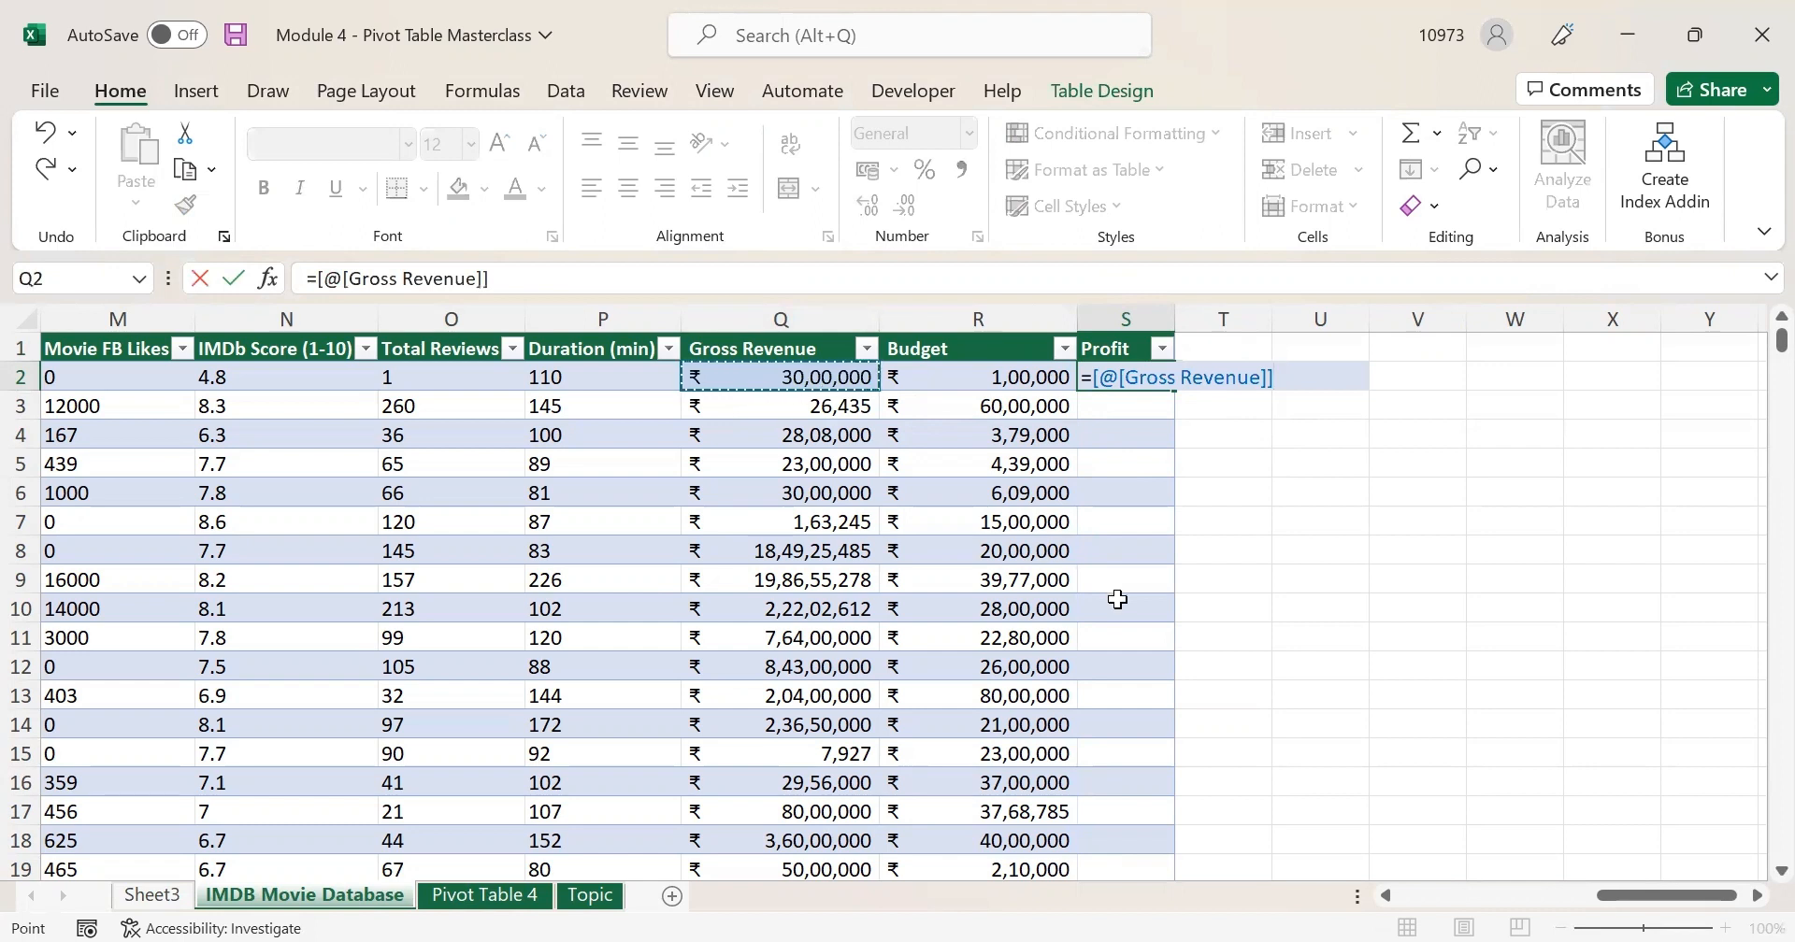
type("-")
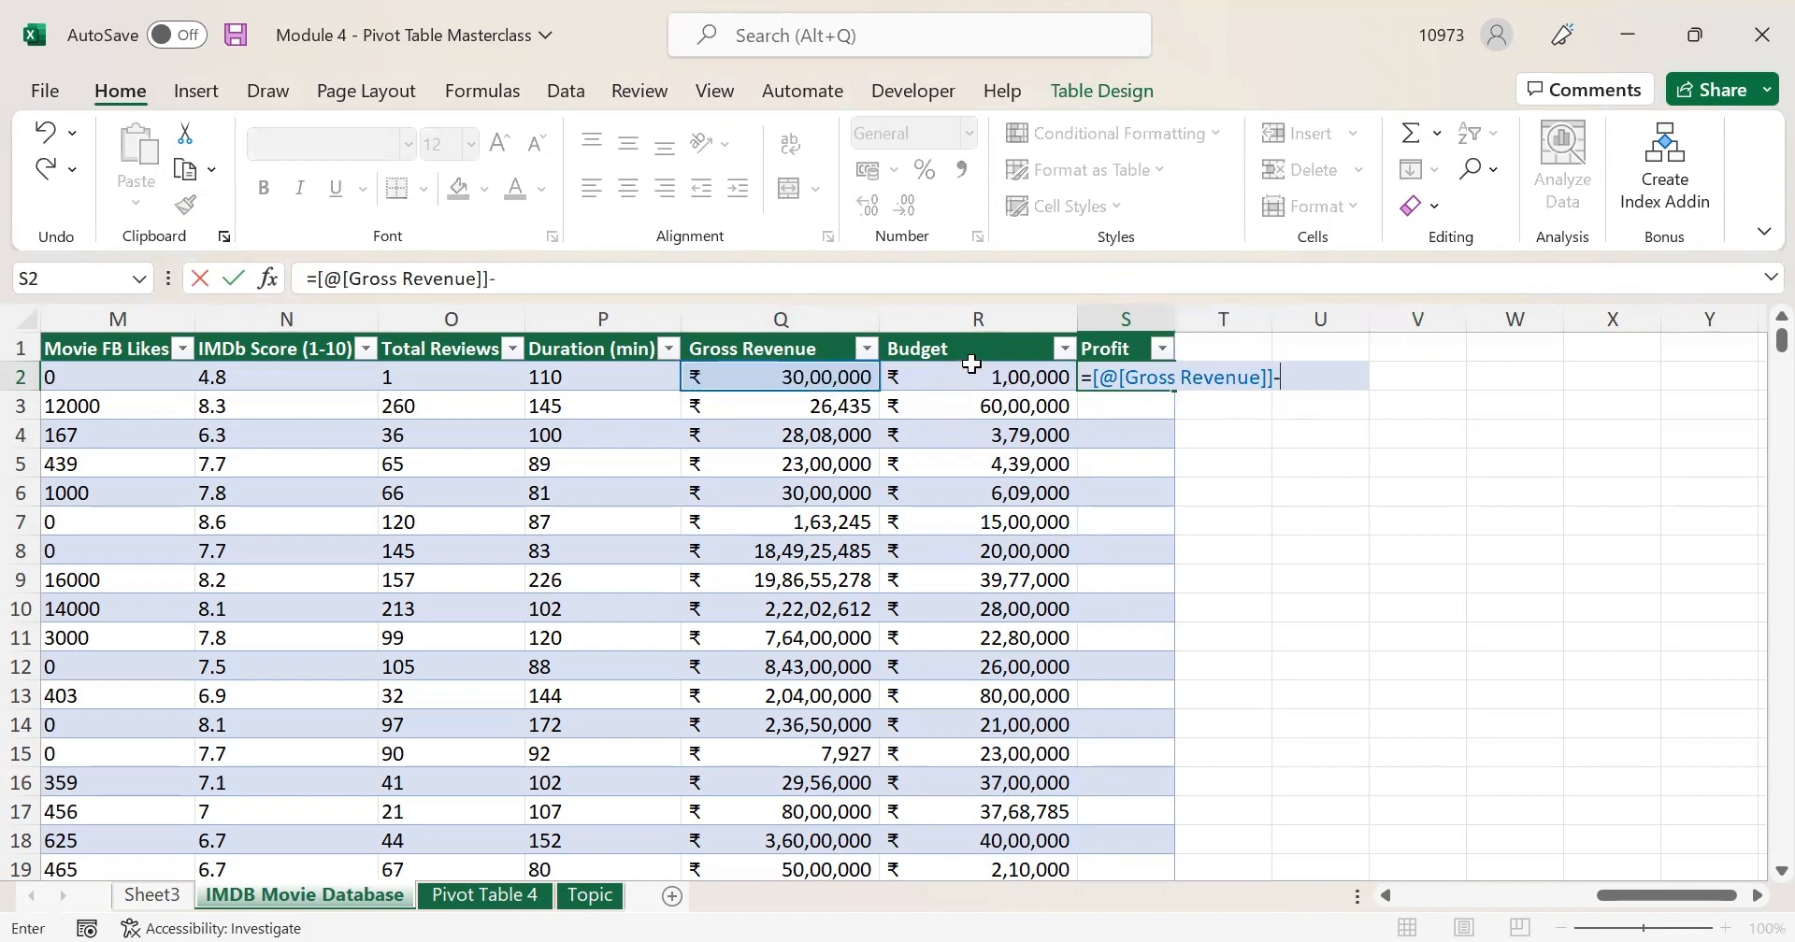
left_click(969, 370)
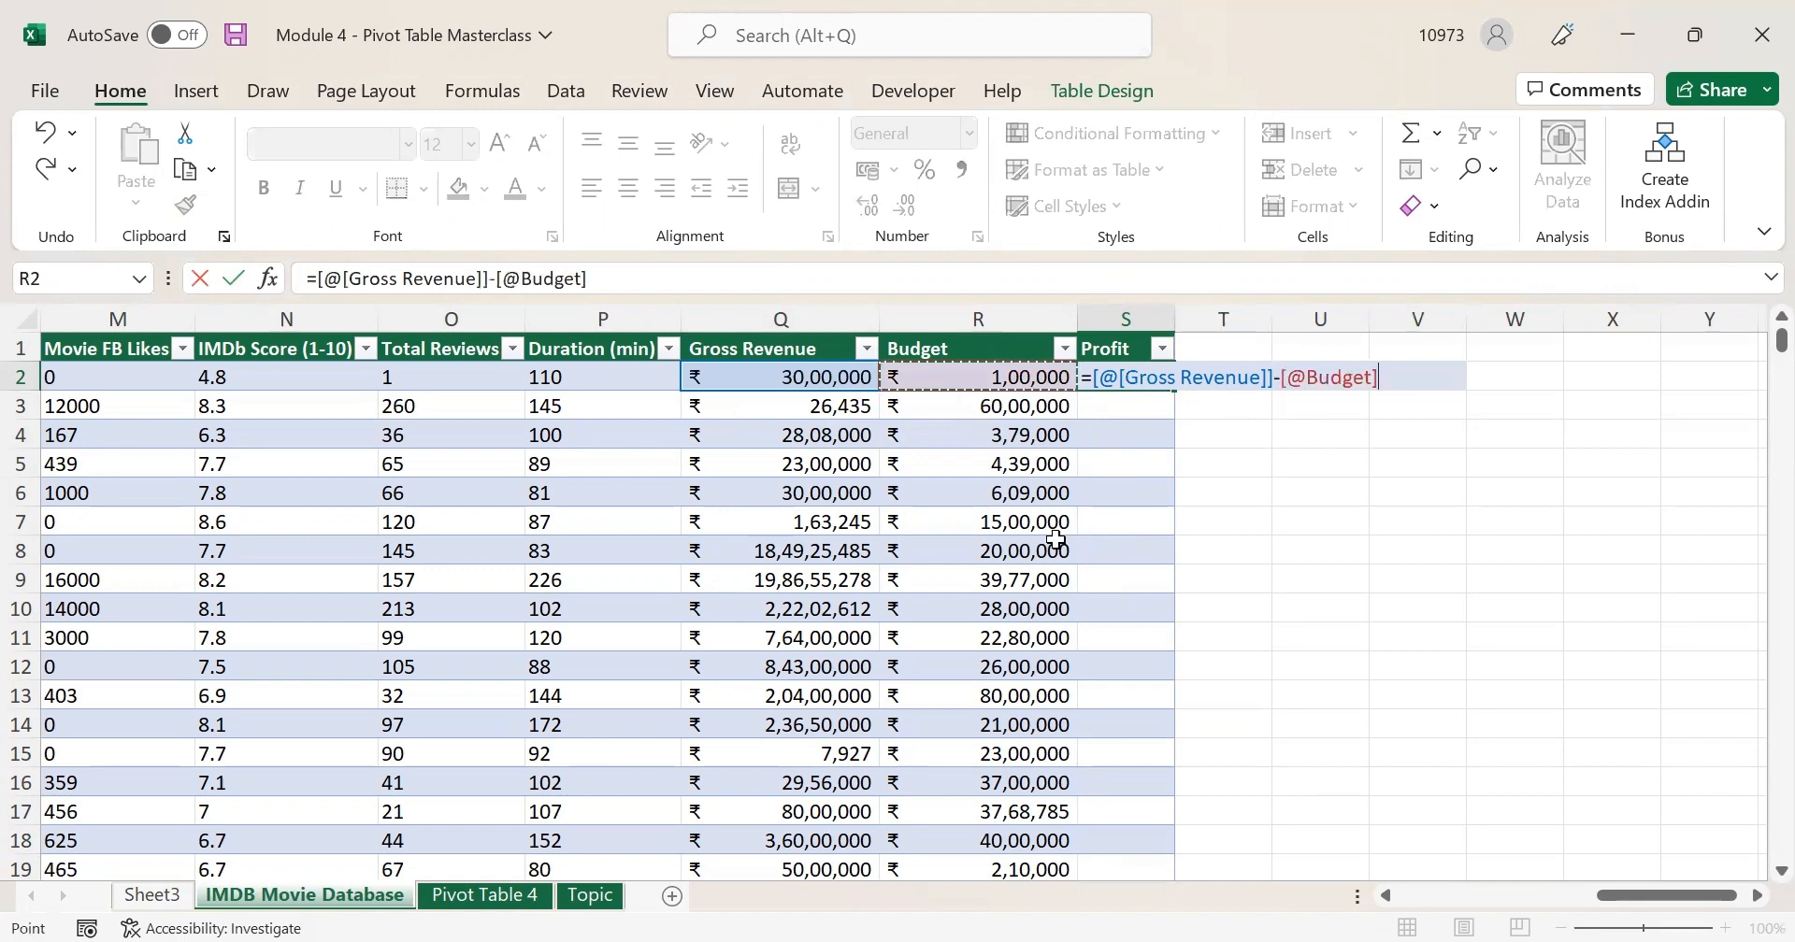
key("Return")
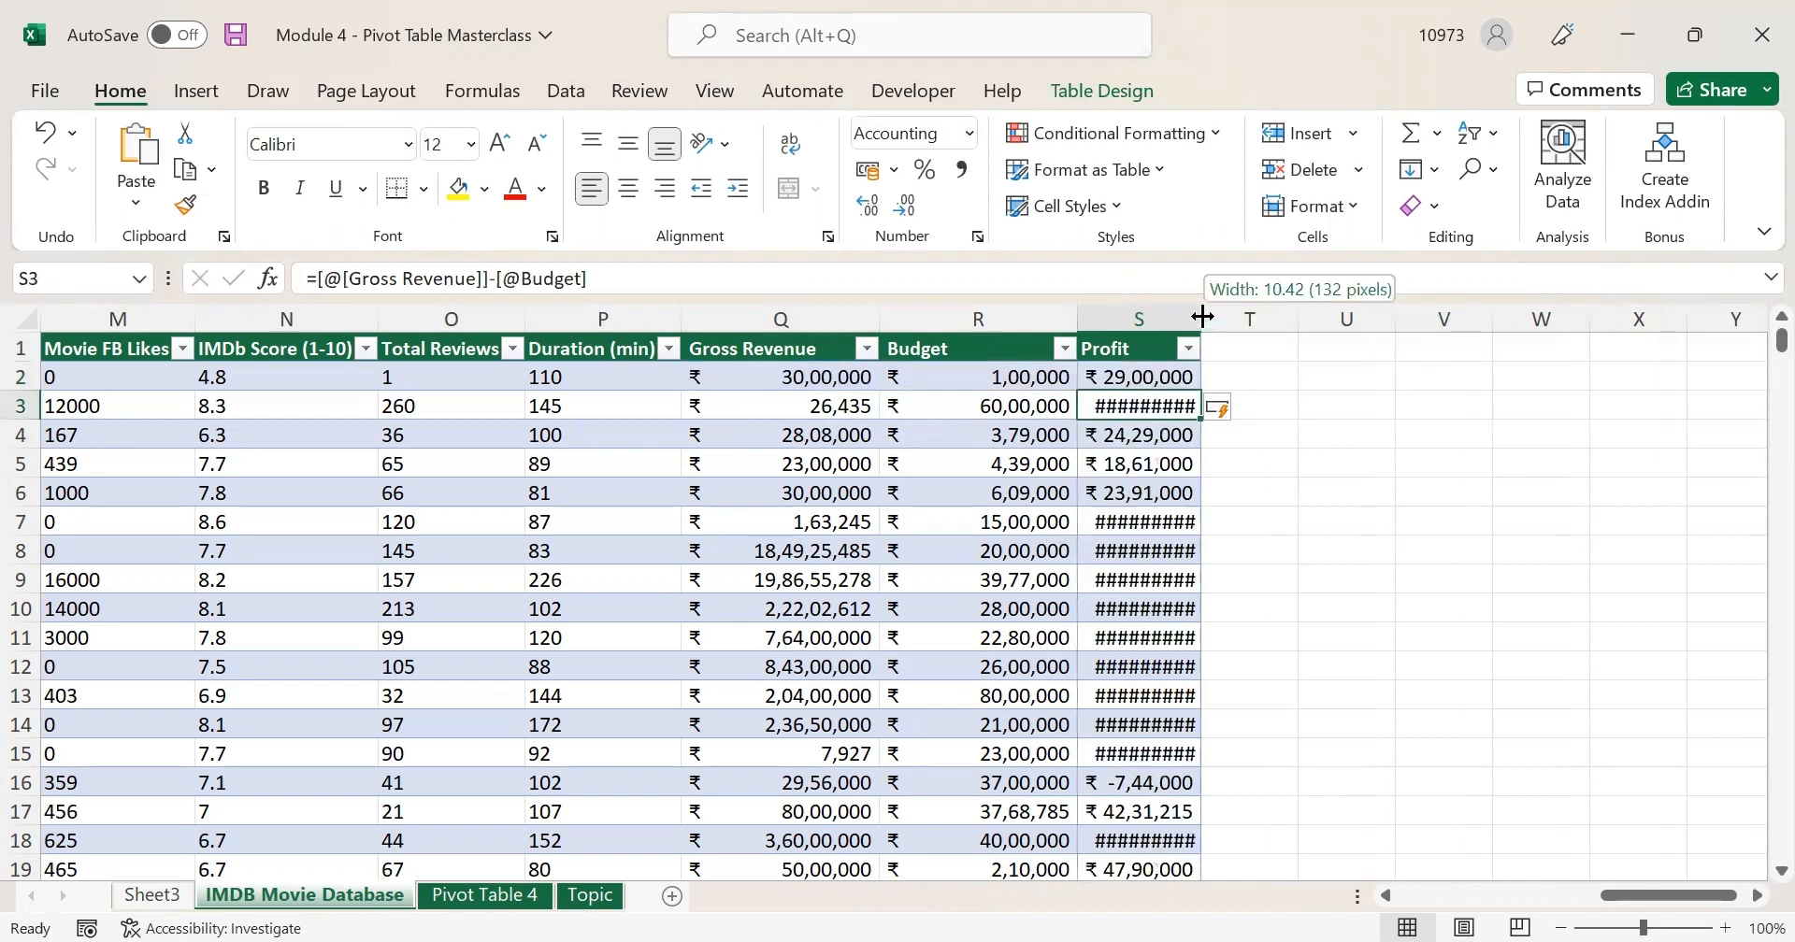
double_click(1202, 318)
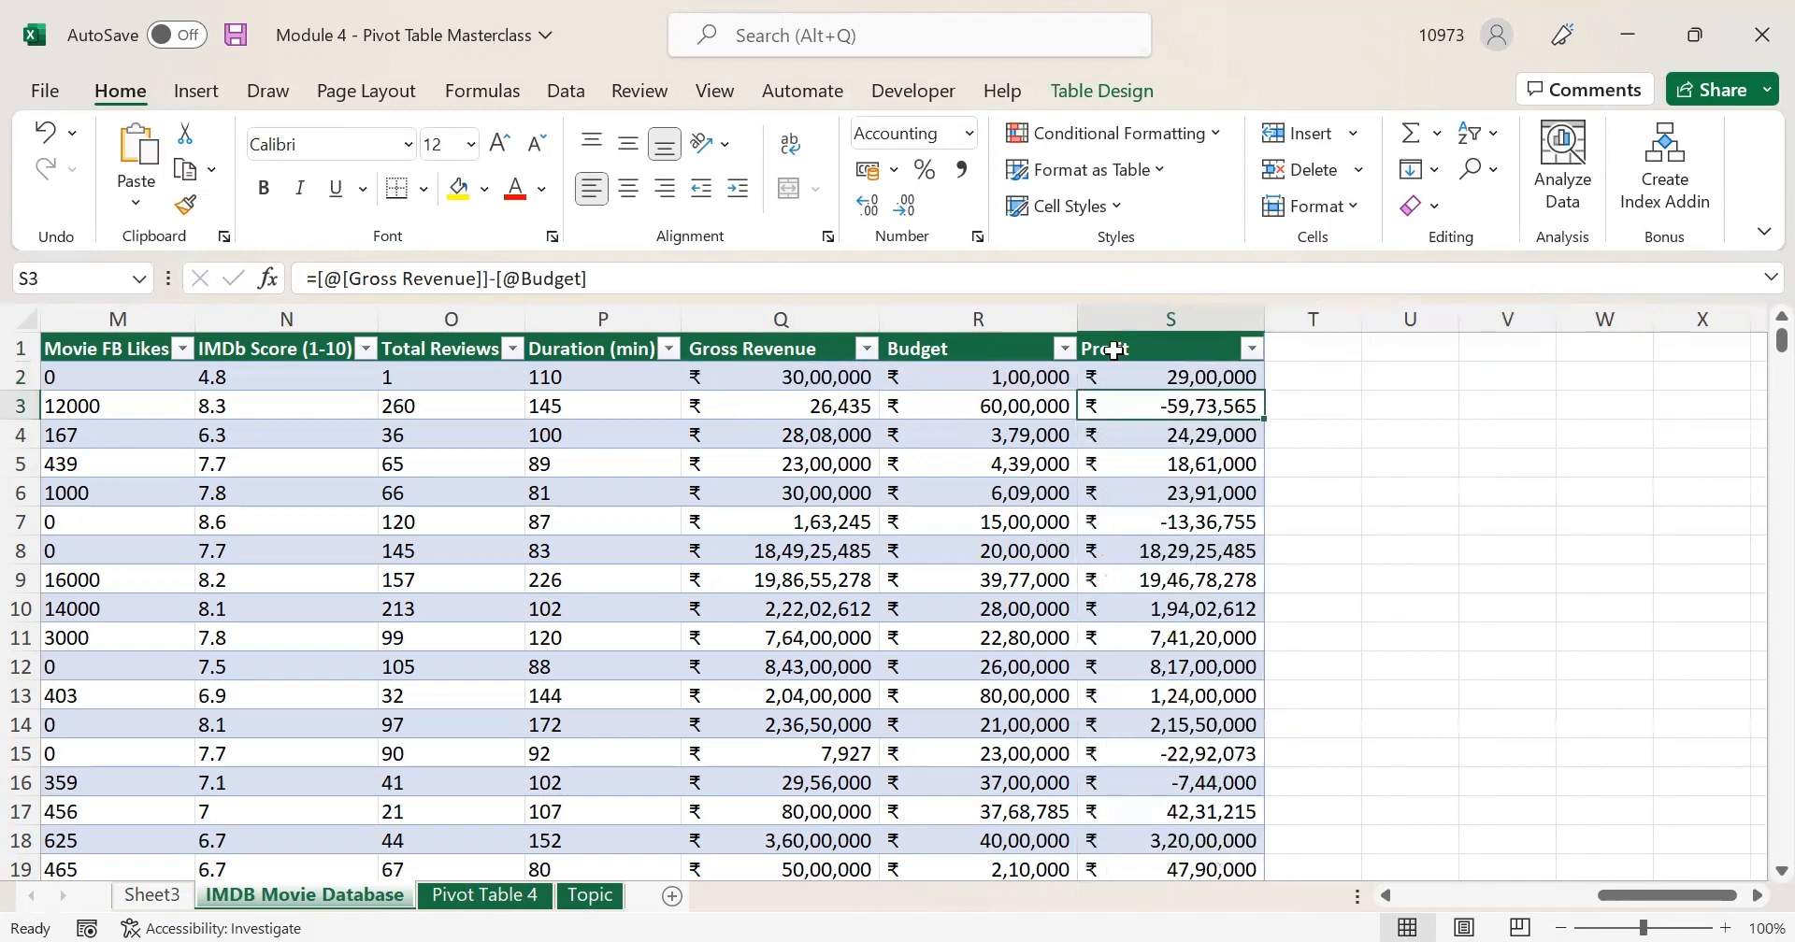
left_click(1418, 635)
left_click(1200, 439)
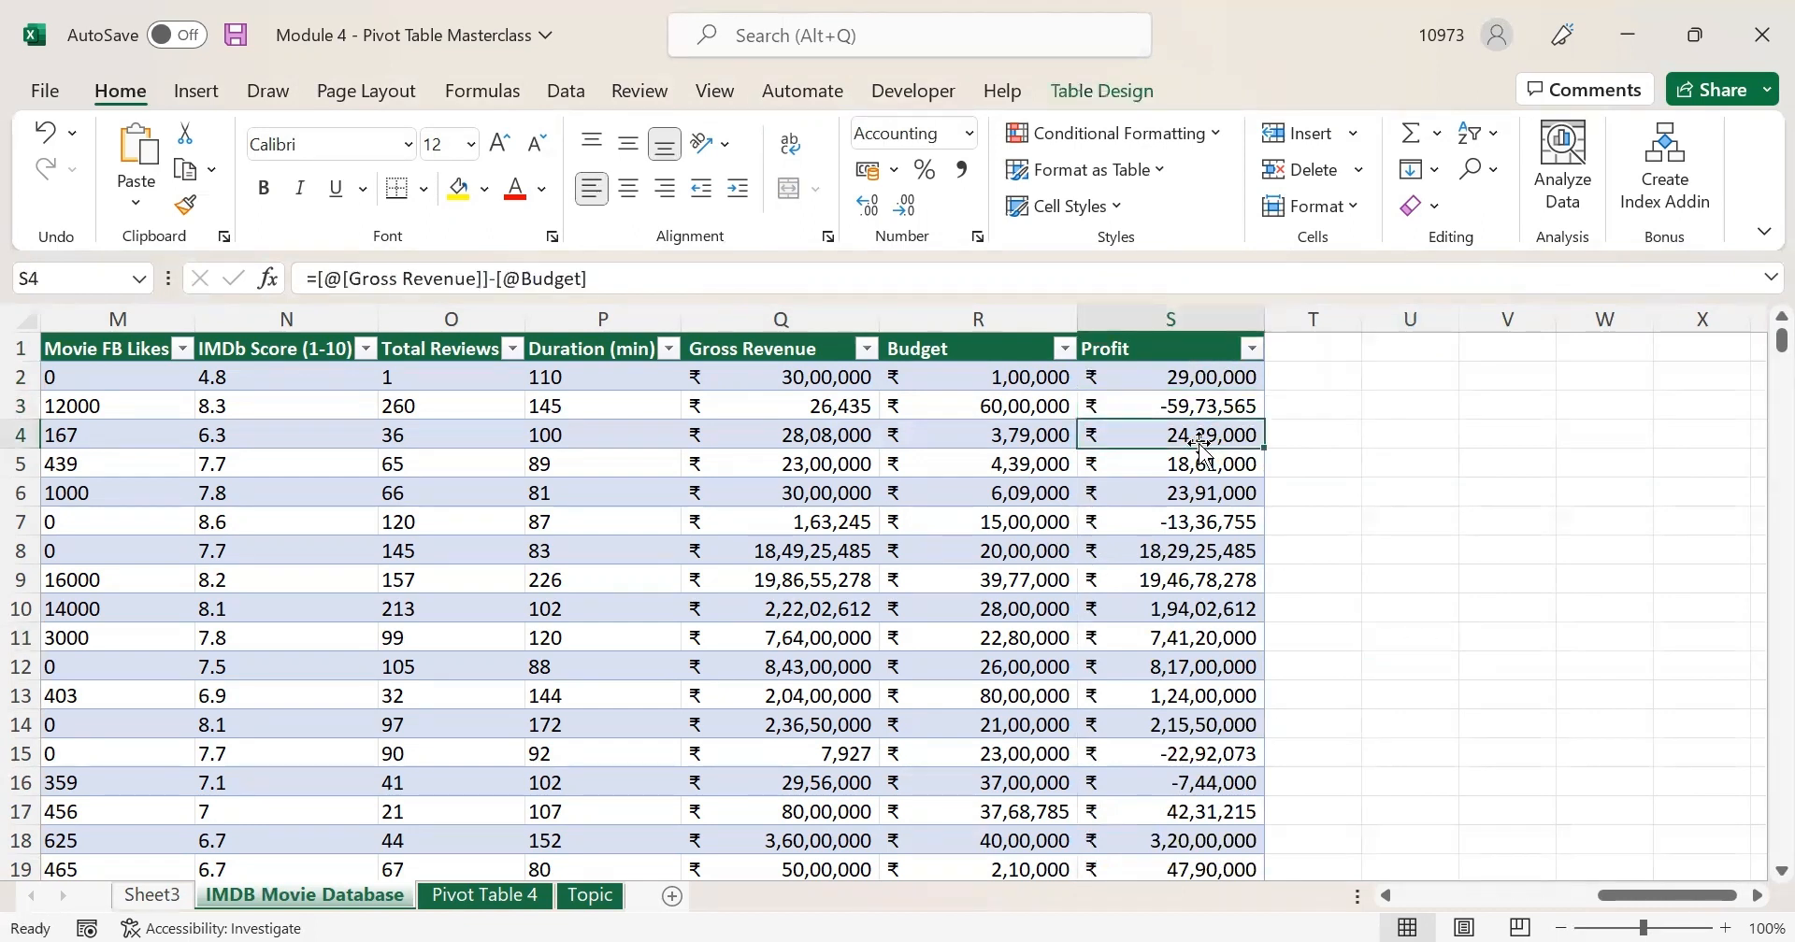
Add the Total Profit field to the values of the pivot table on the Pivot Table 4 sheet.
left_click(528, 895)
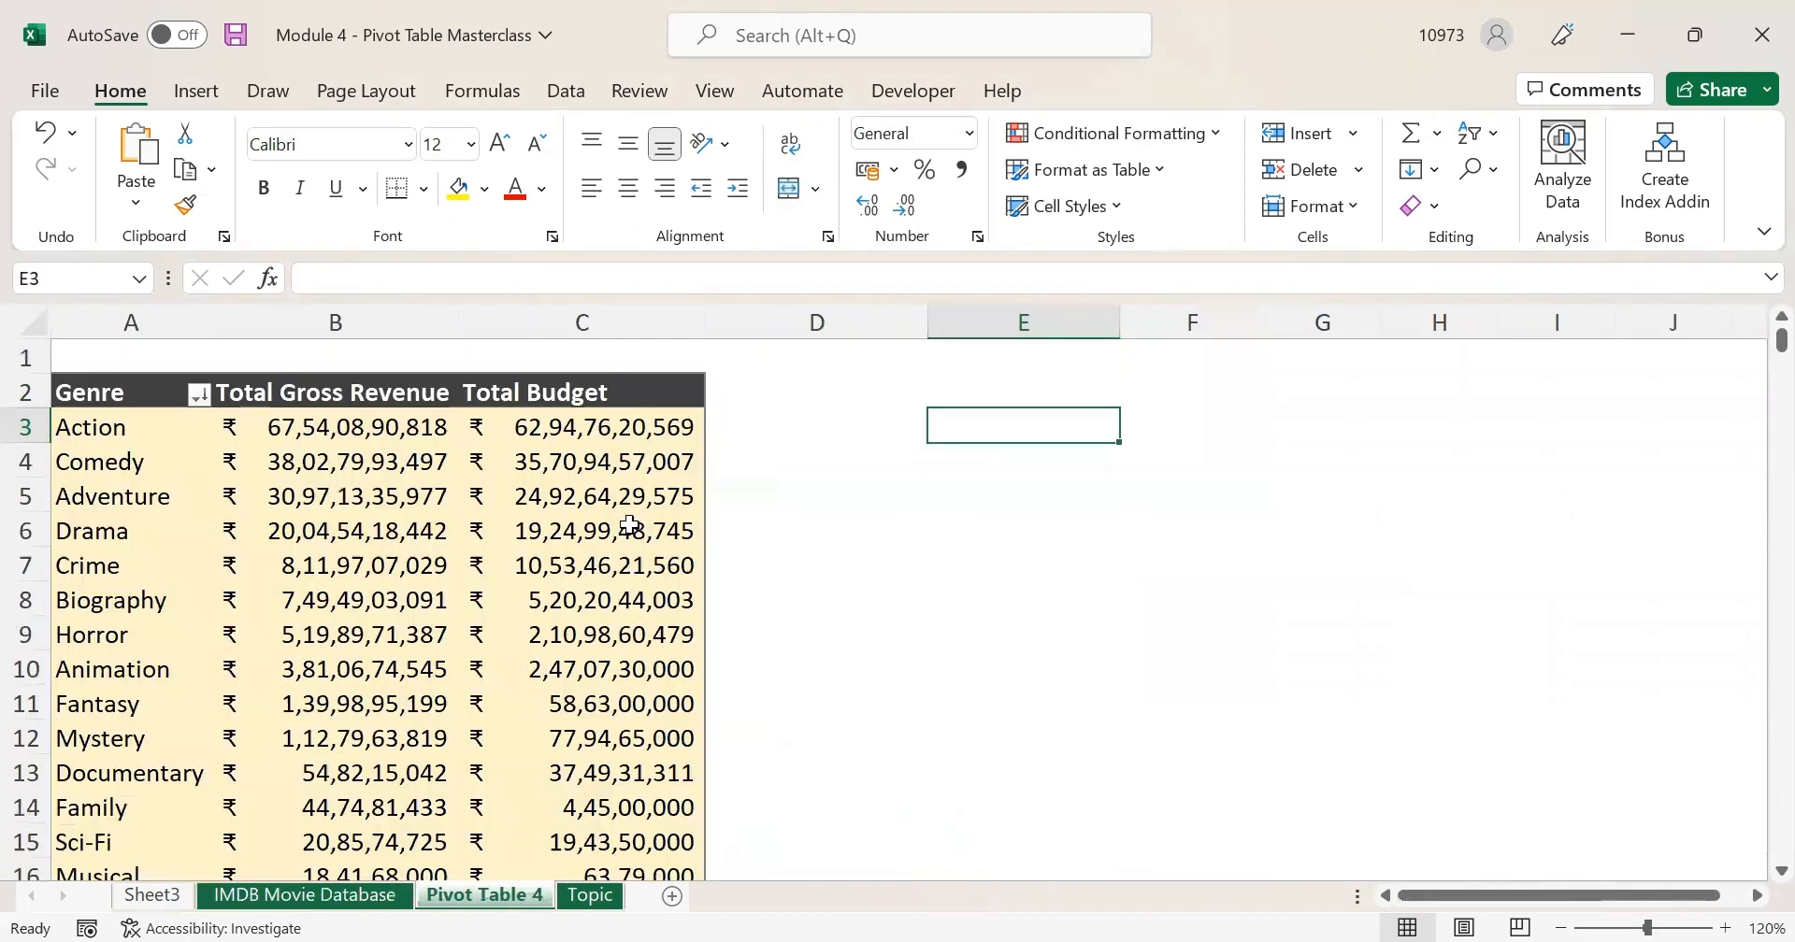
left_click(630, 525)
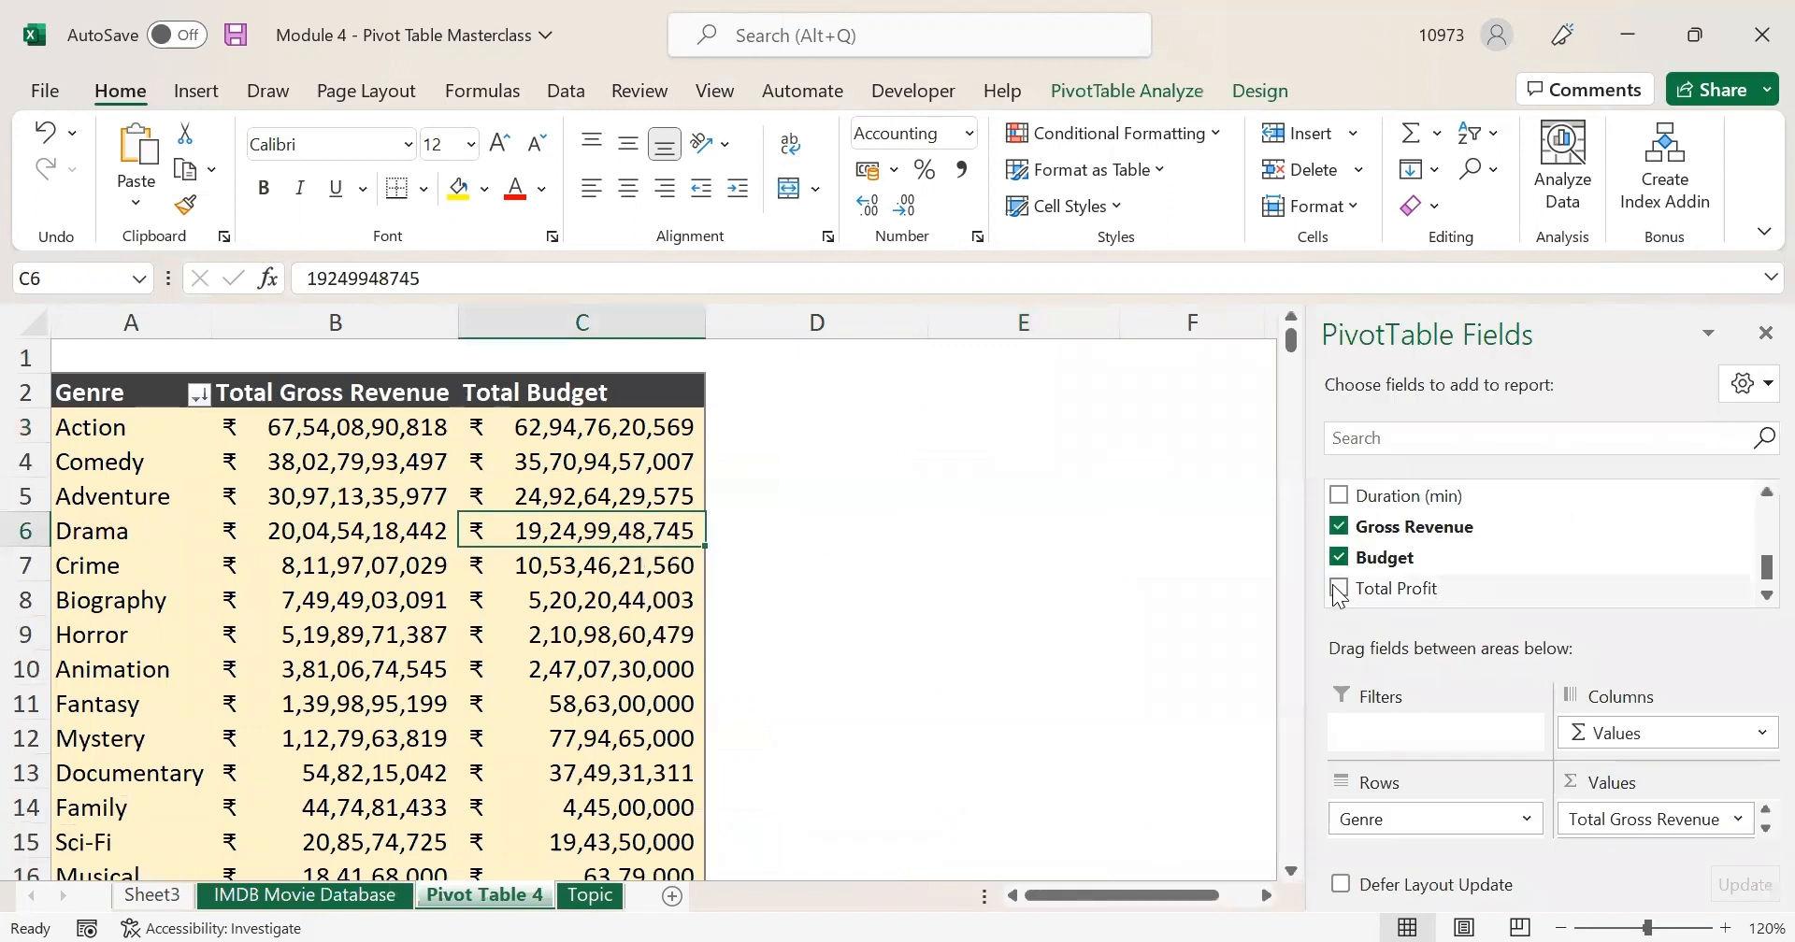
left_click(1339, 589)
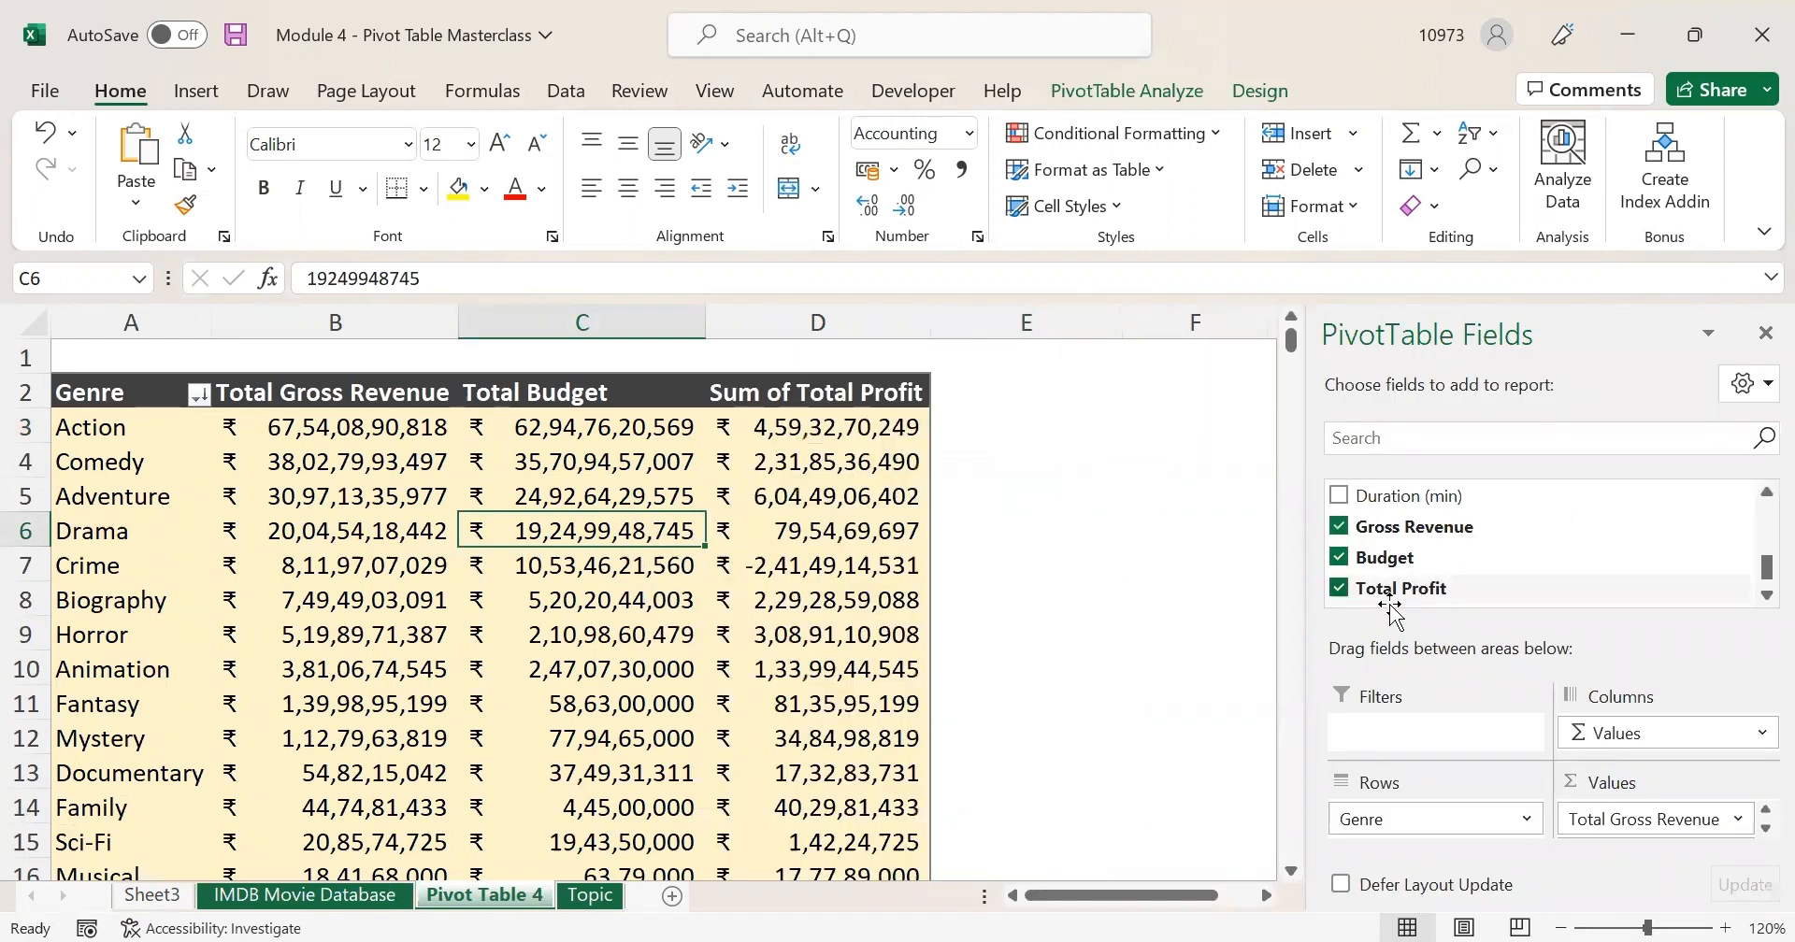
left_click(887, 460)
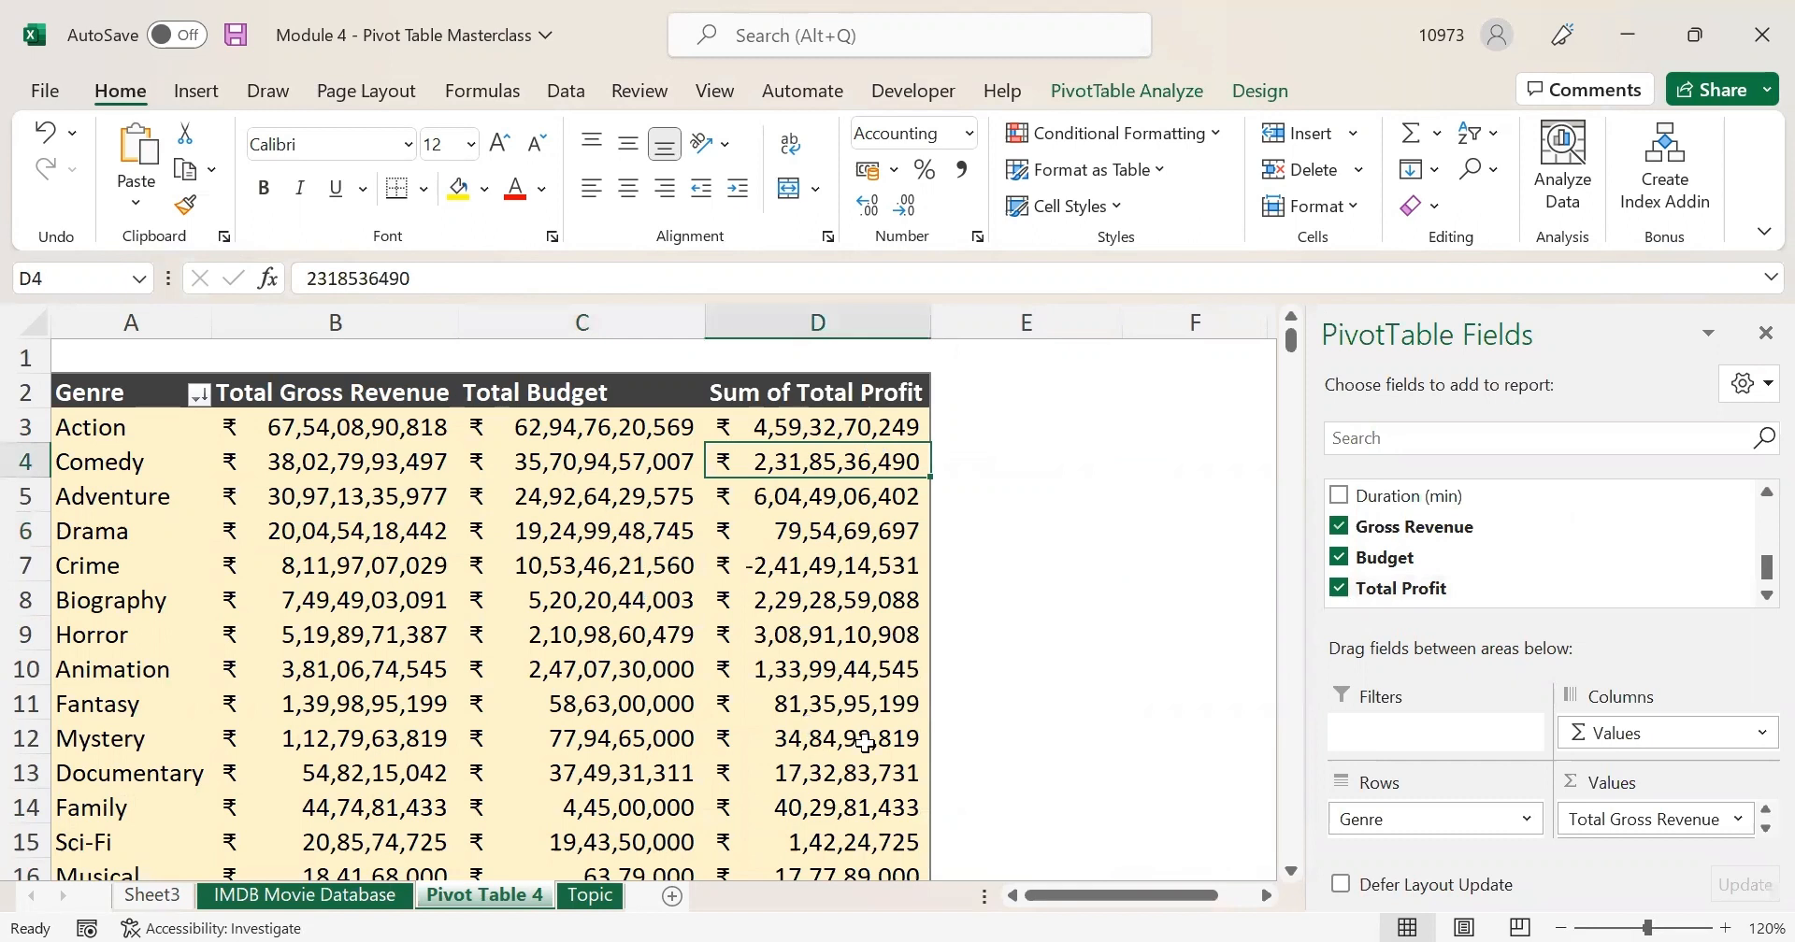
left_click(799, 392)
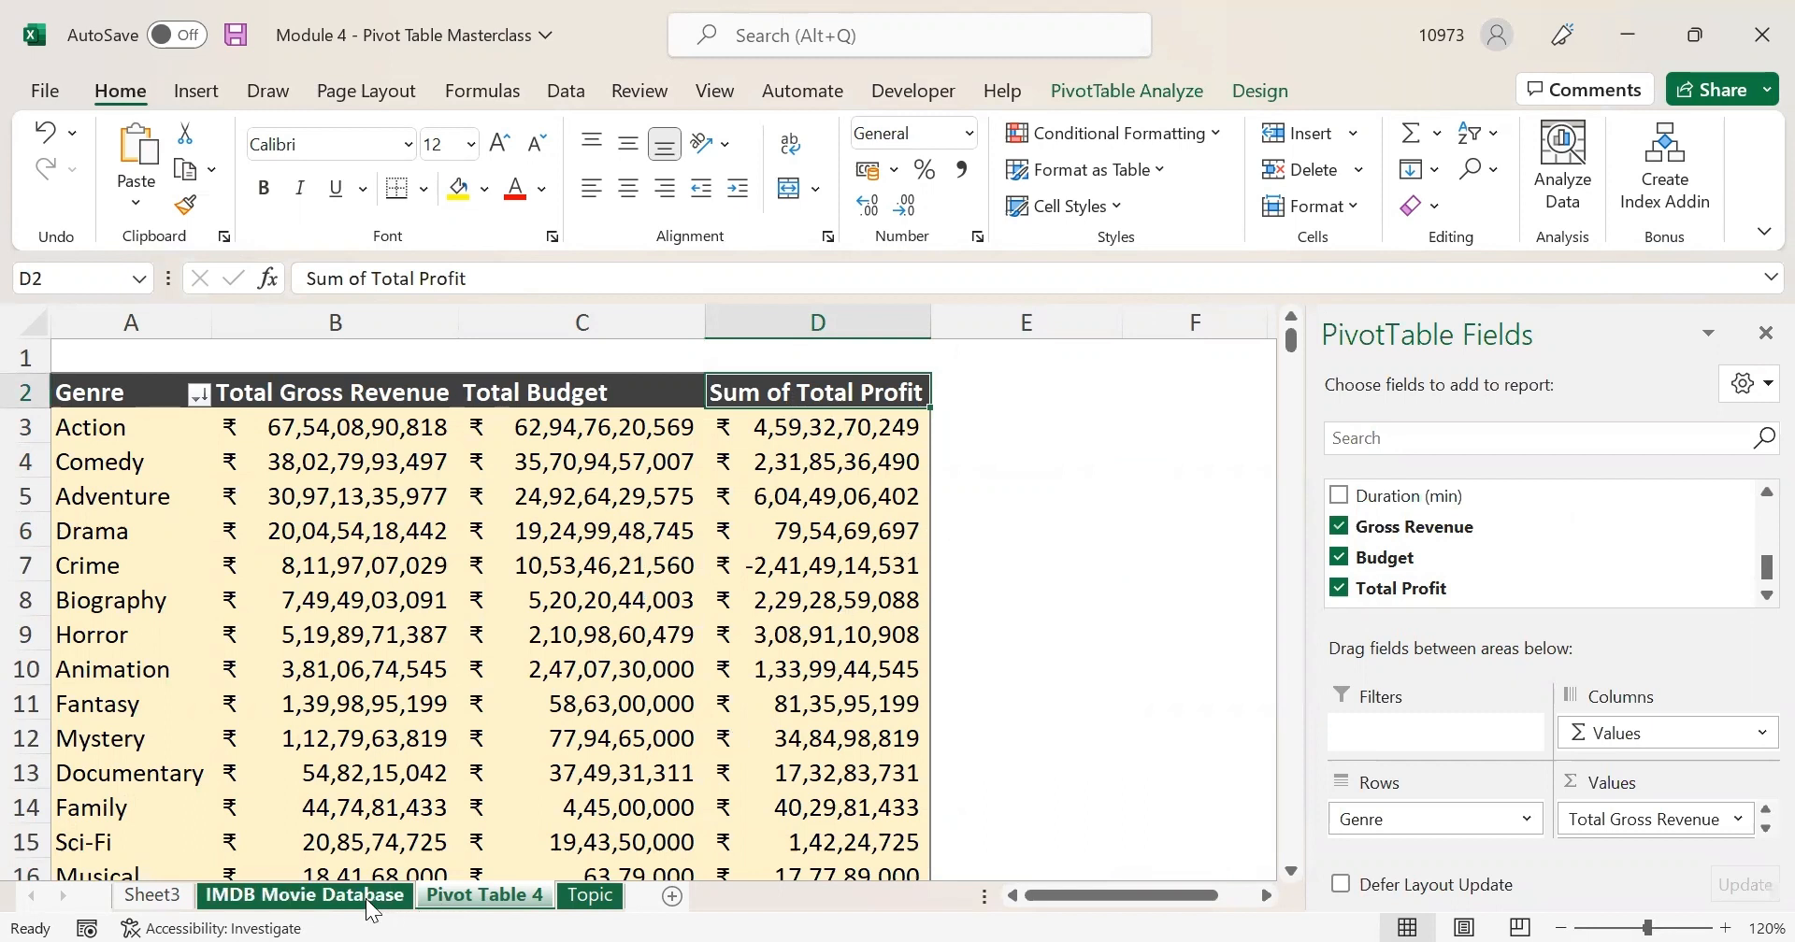
Undo the Total Profit addition to the pivot table and the Profit column in the IMDB Movie Database table.
left_click(404, 900)
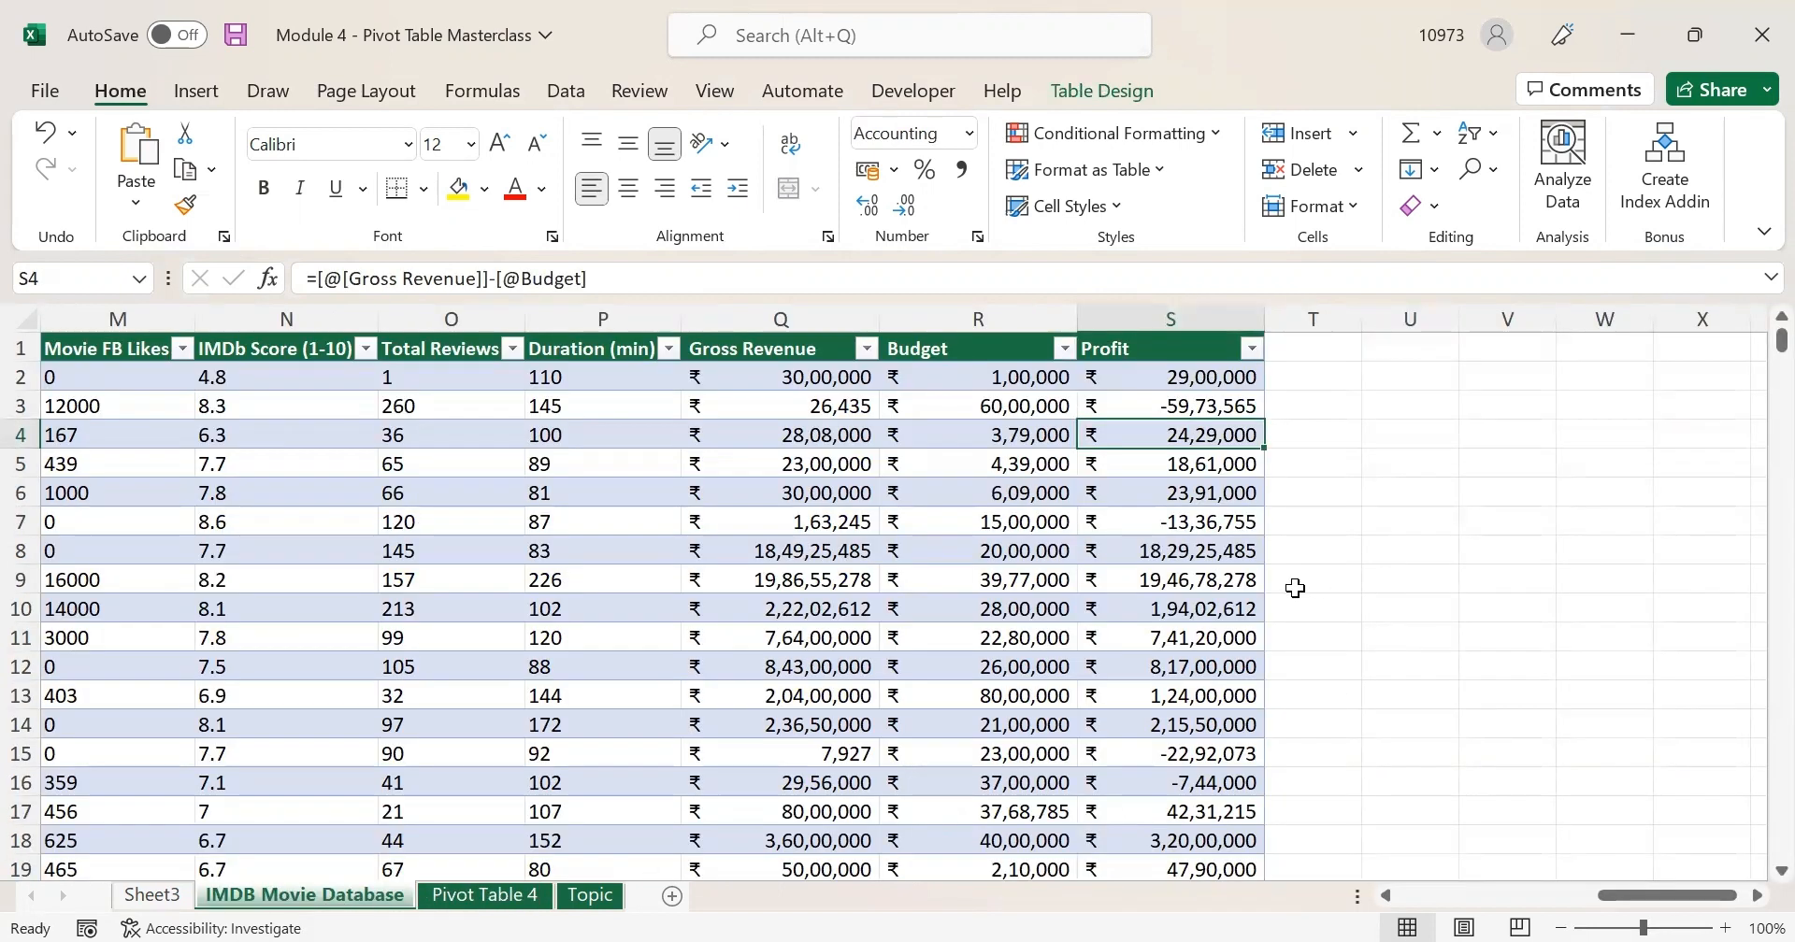
left_click(1197, 547)
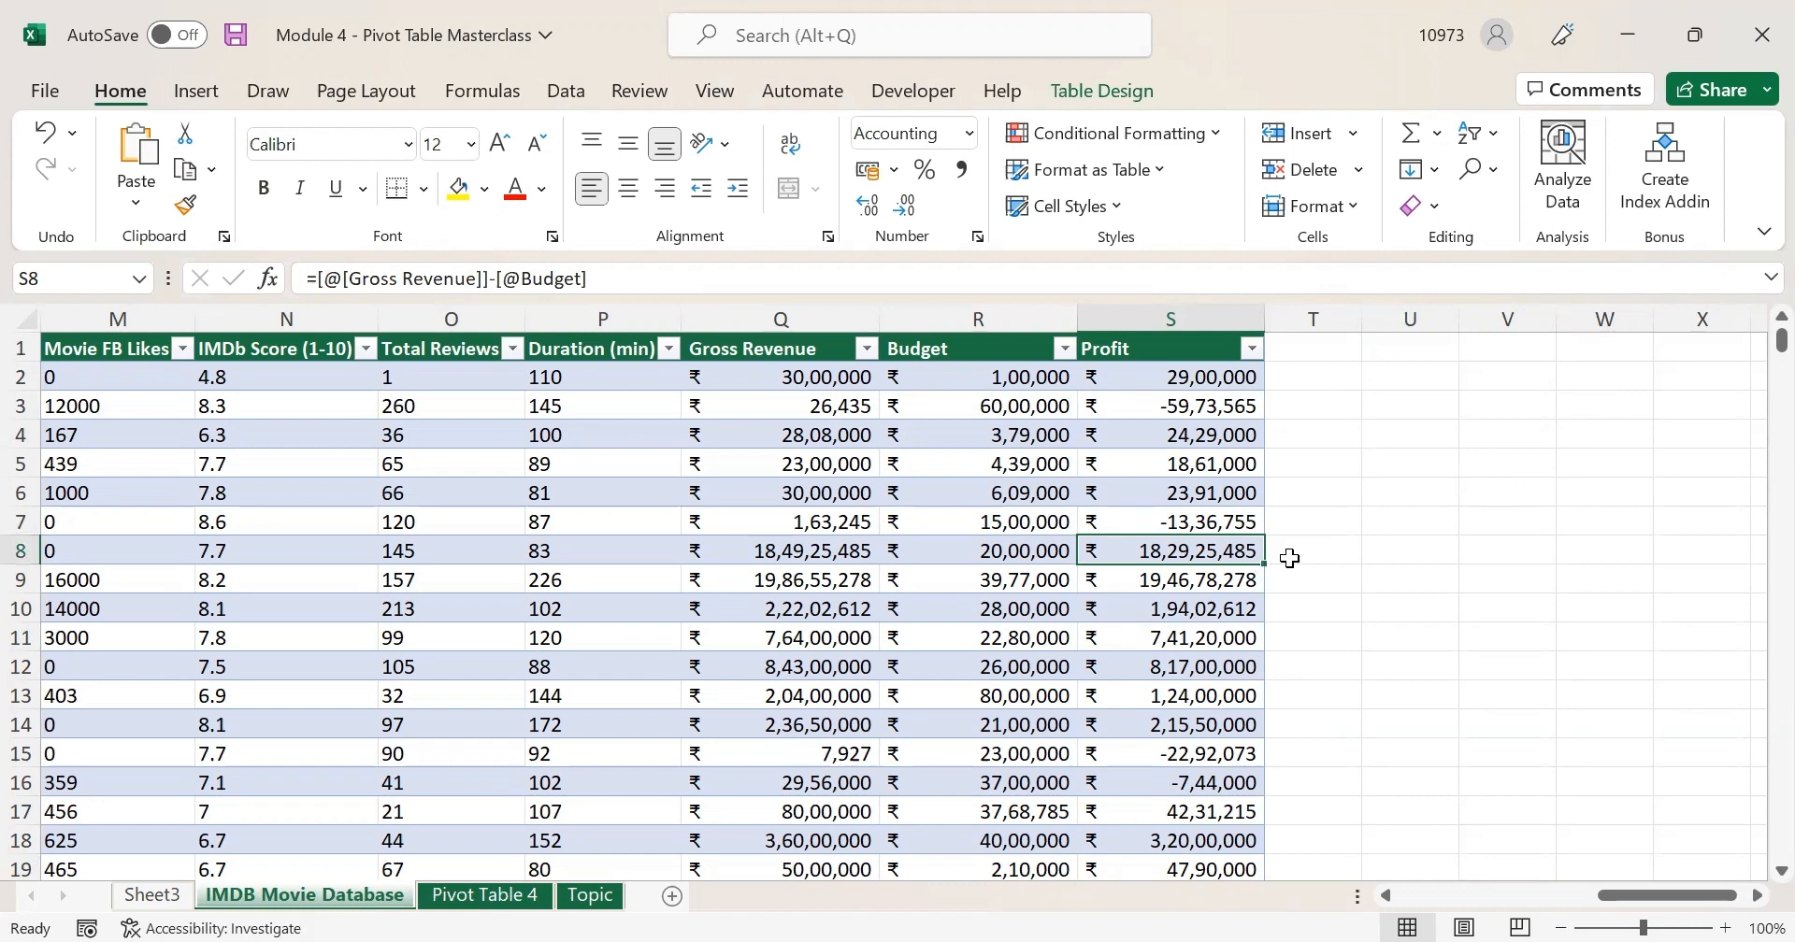
left_click(1206, 612)
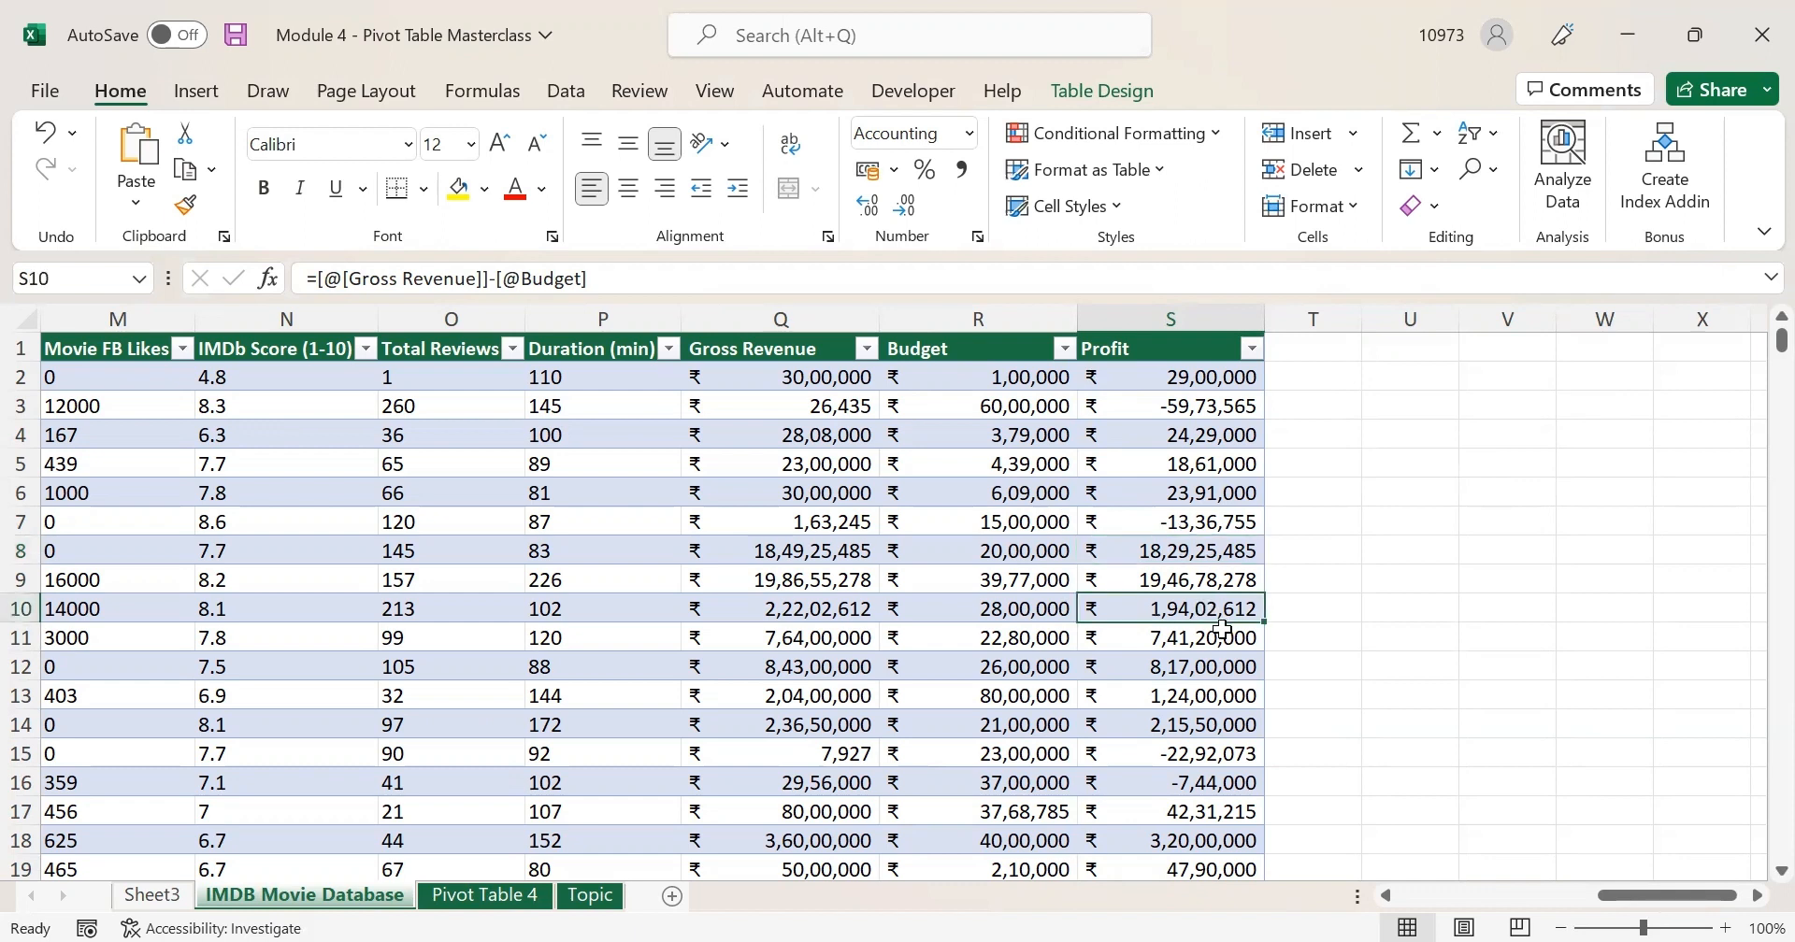
left_click(1199, 550)
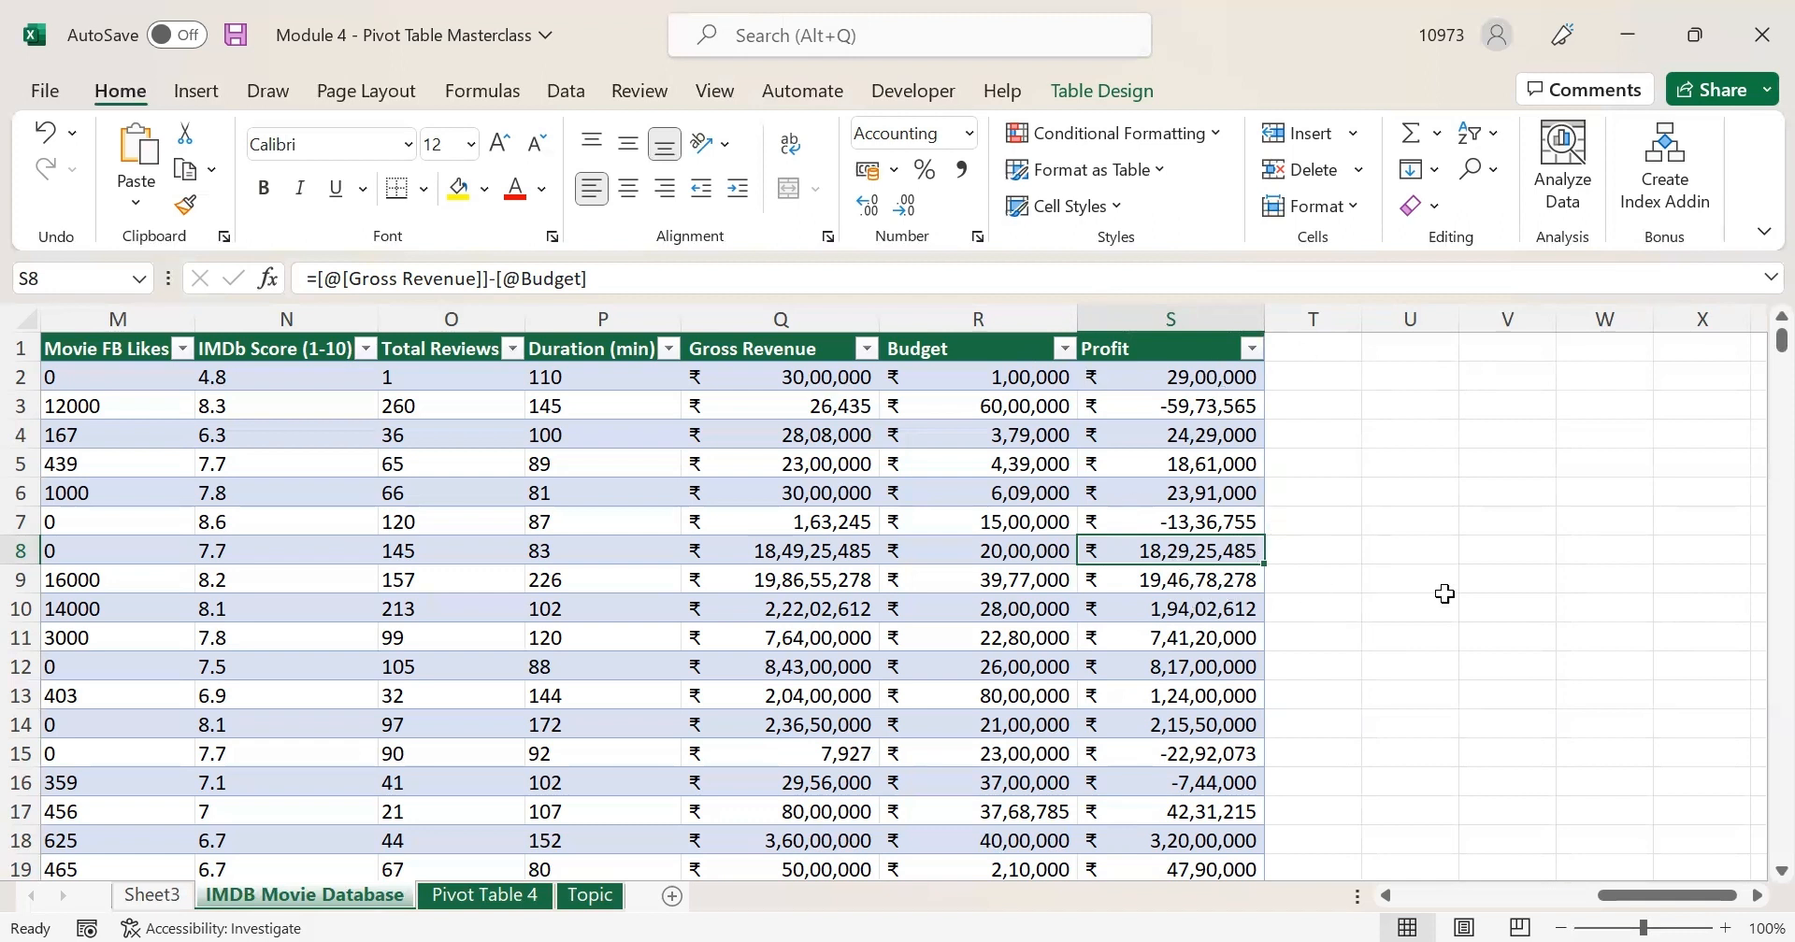
key("ctrl+z")
key("ctrl+z")
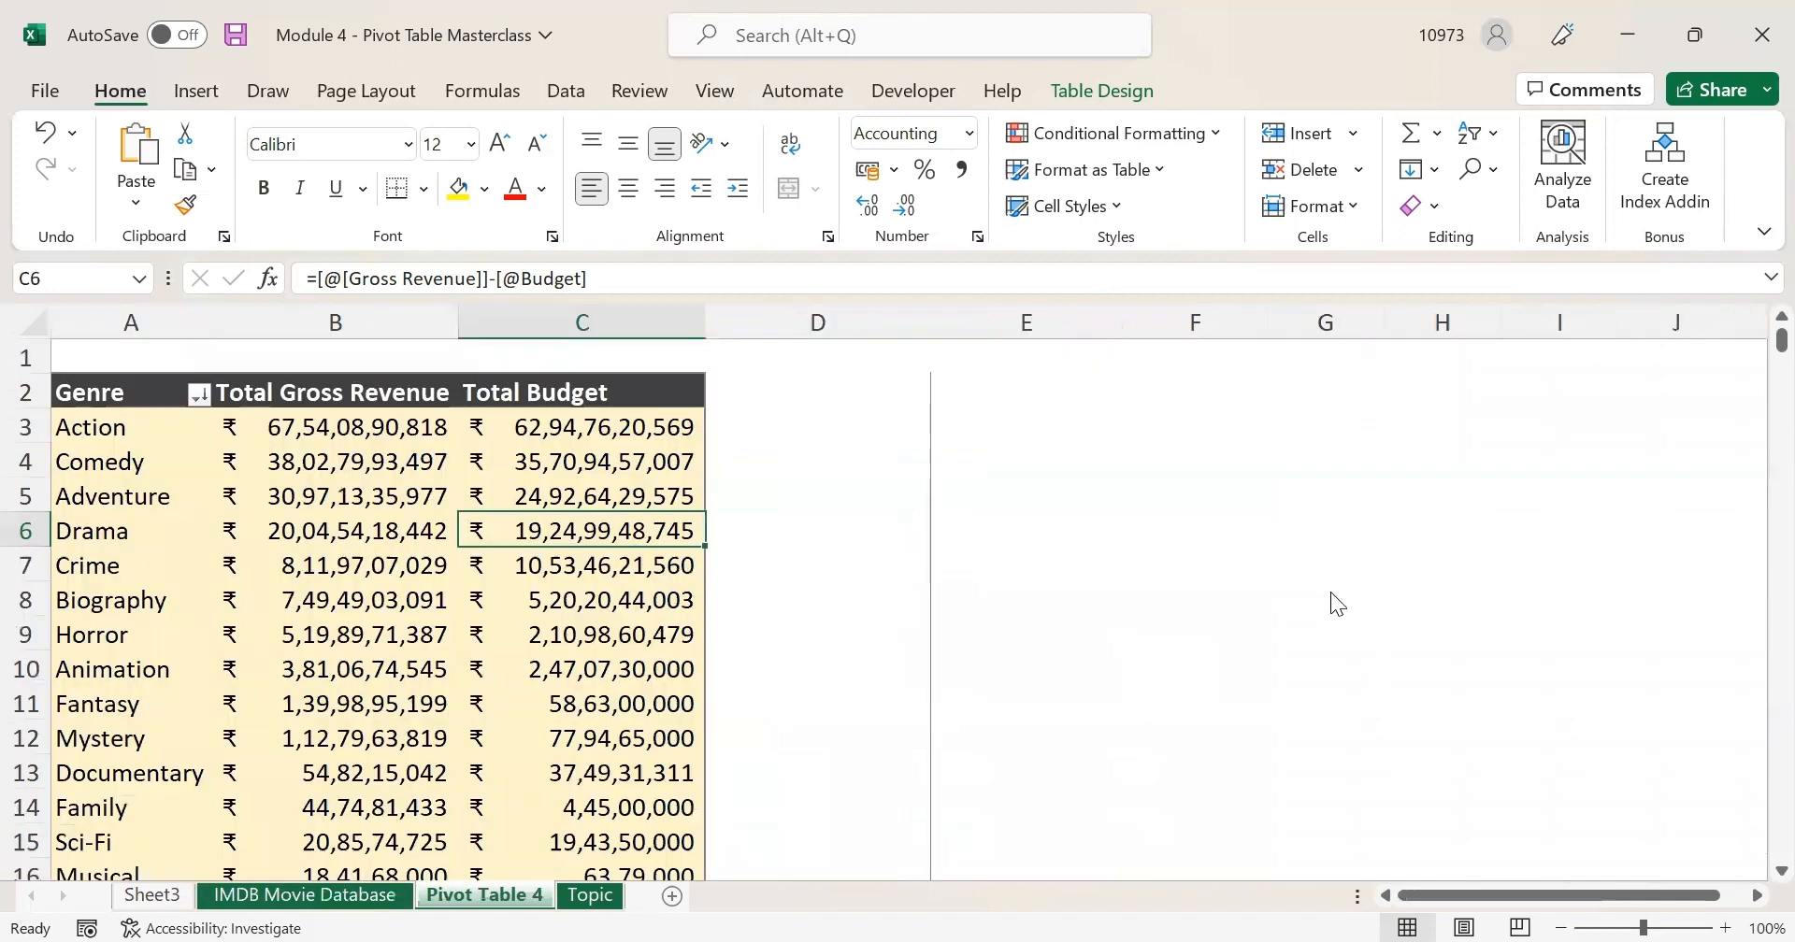
key("ctrl+z")
key("ctrl+z")
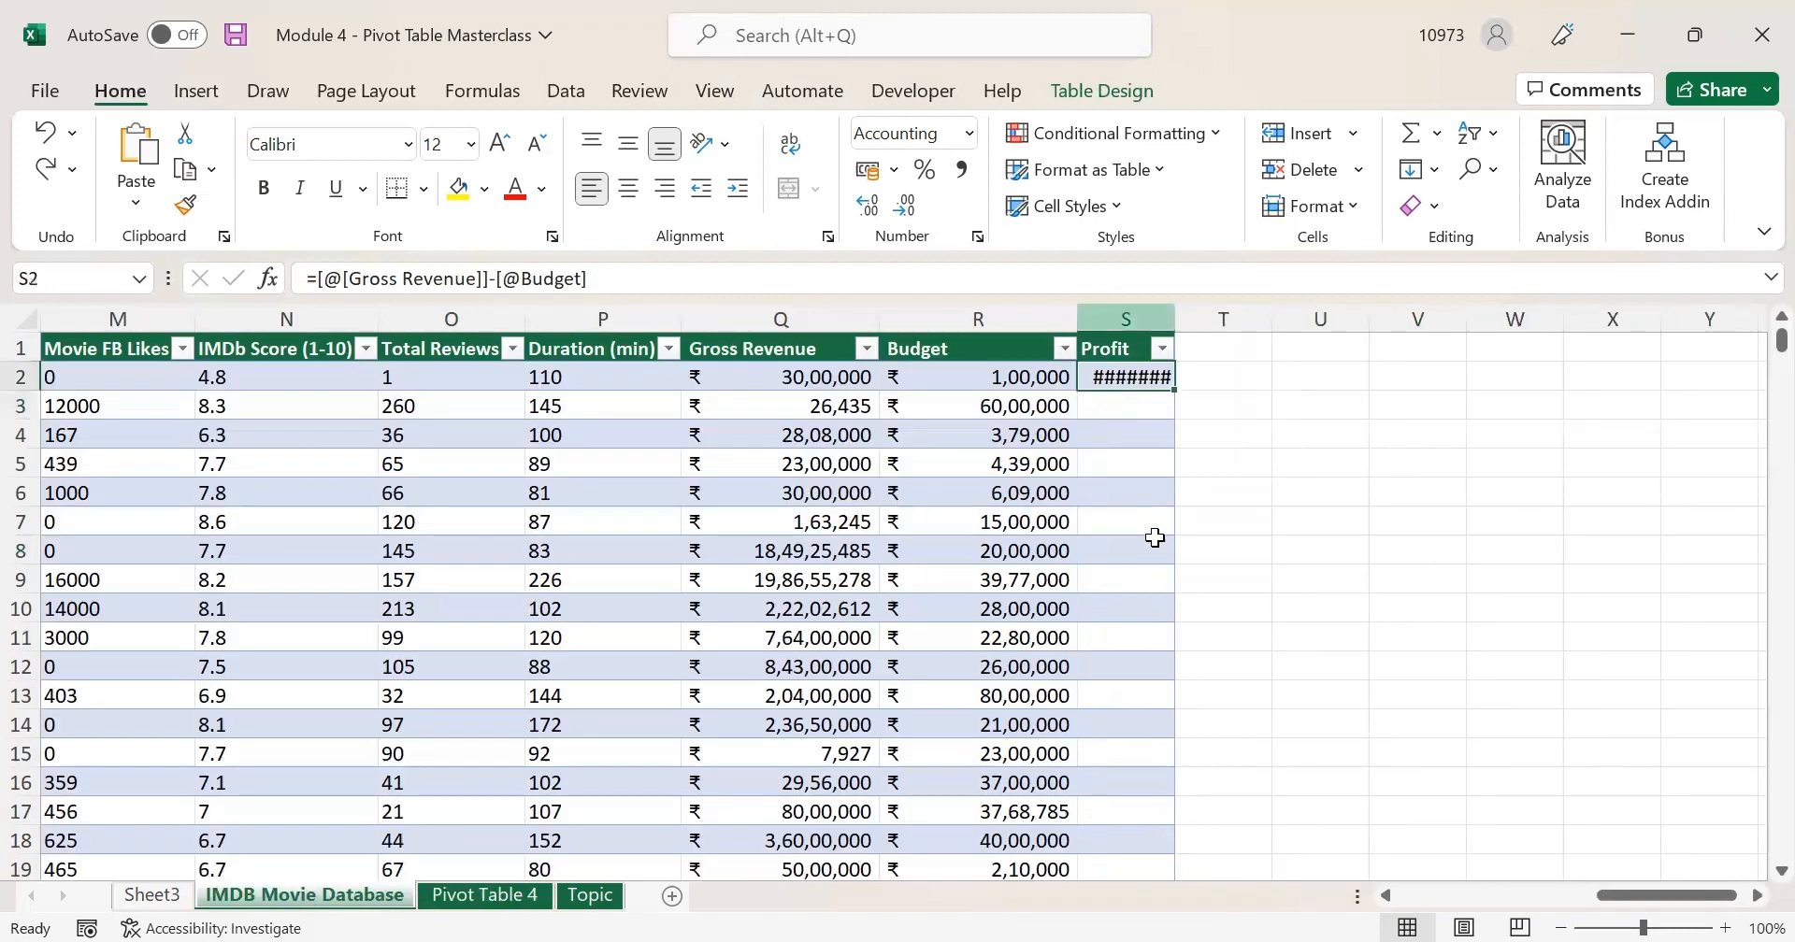
key("ctrl+z")
key("ctrl+z")
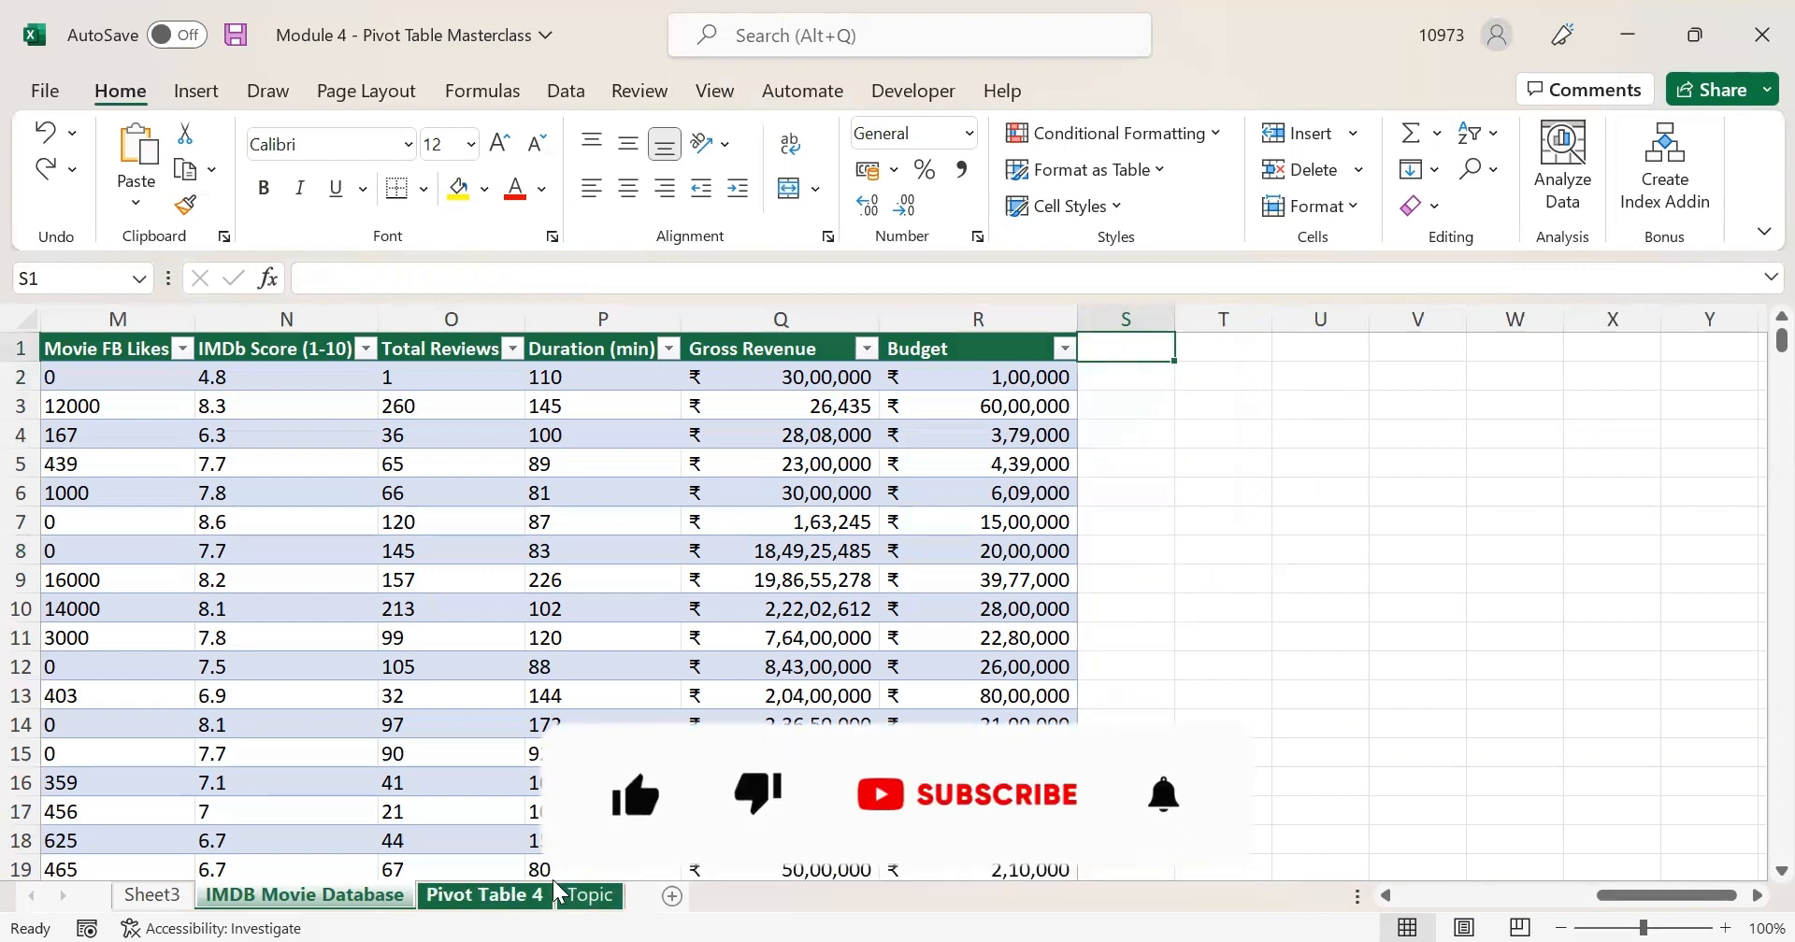
left_click(500, 901)
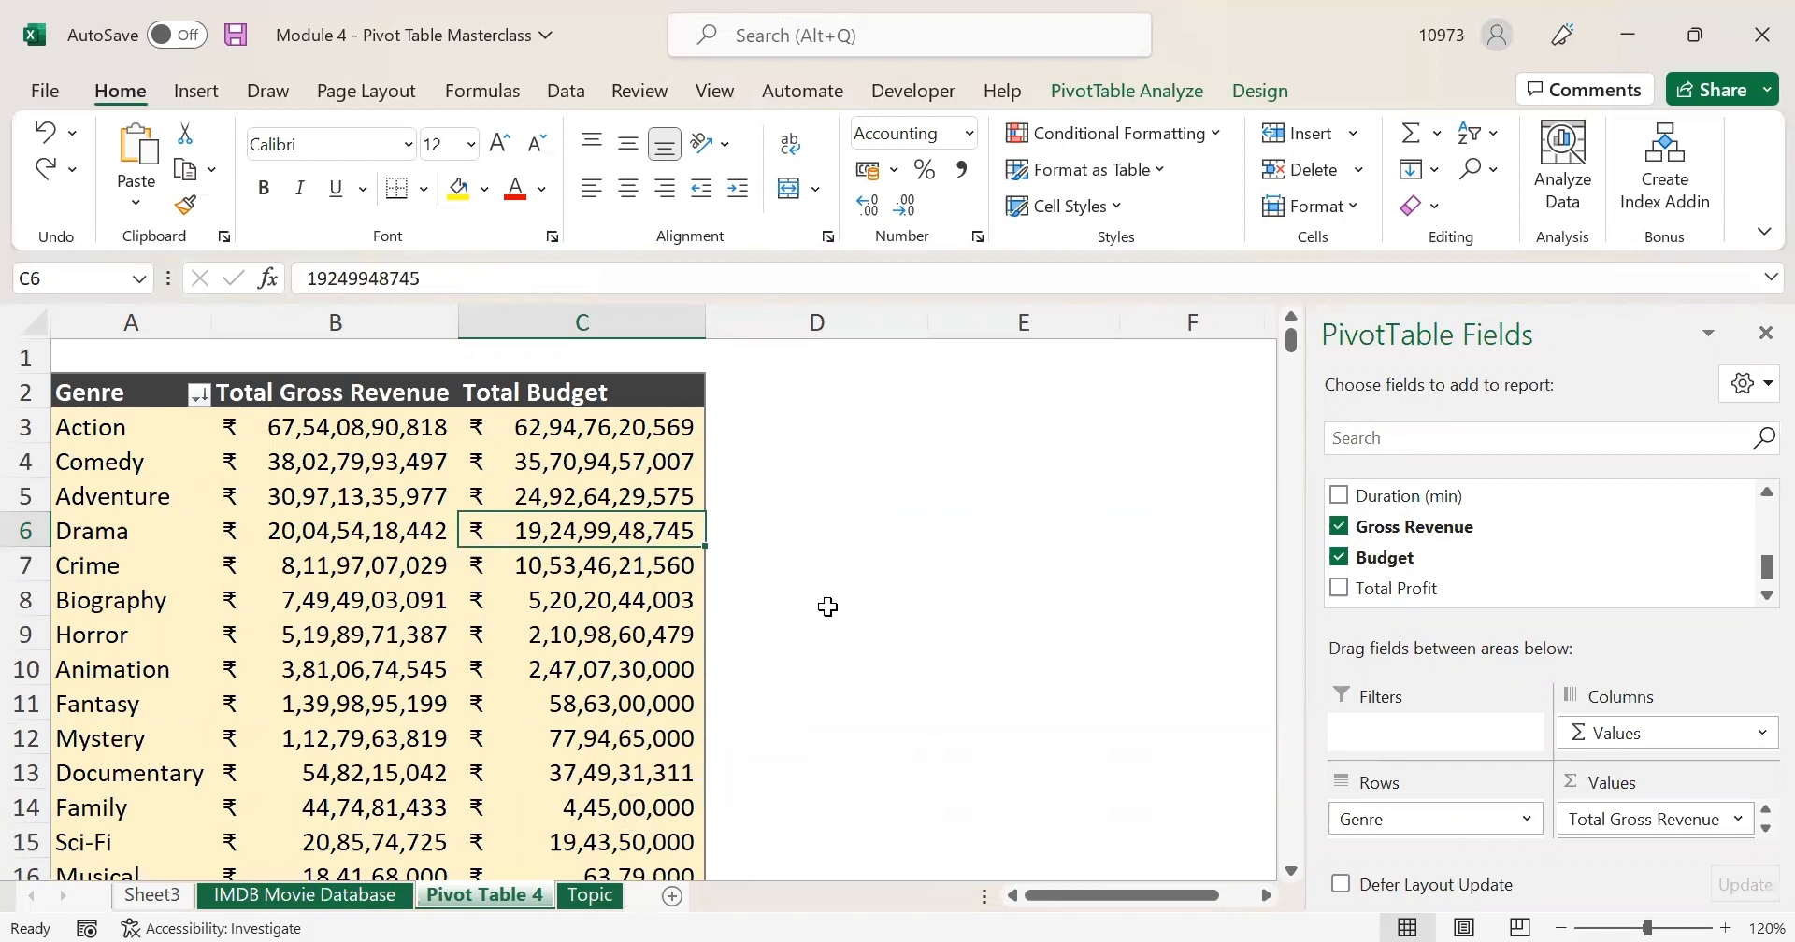
left_click(364, 897)
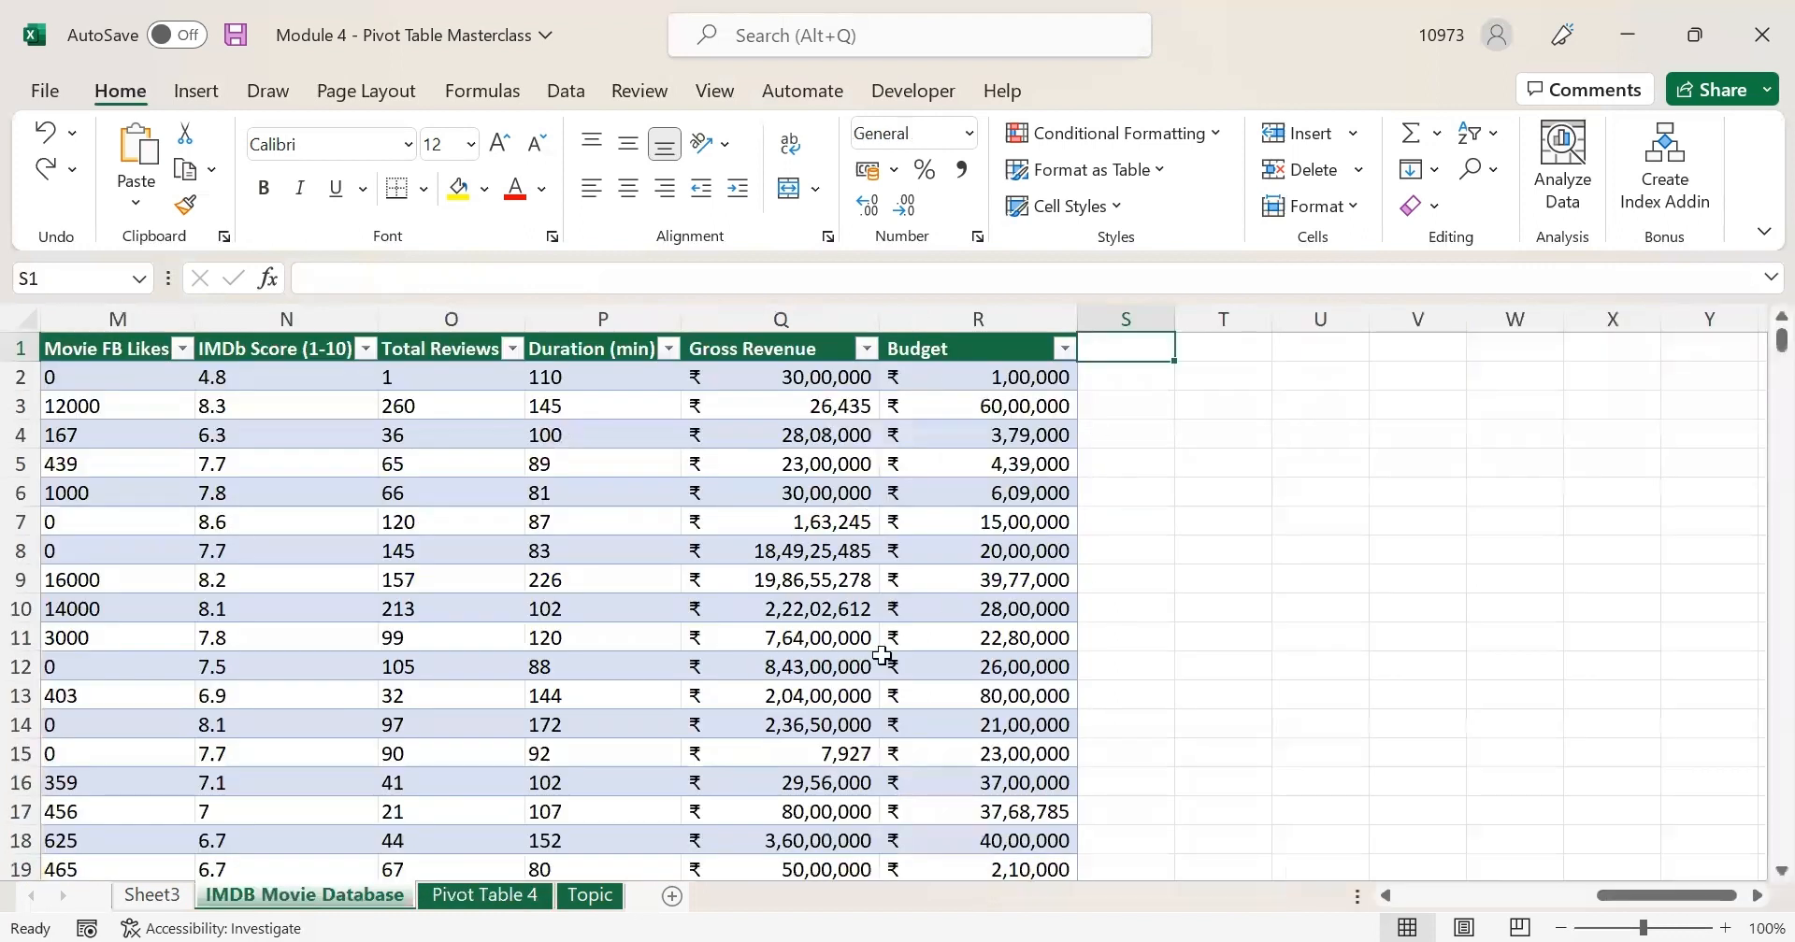
Start a new calculated field for the pivot table on the Pivot Table 4 sheet and name it Total Profit.
left_click(509, 898)
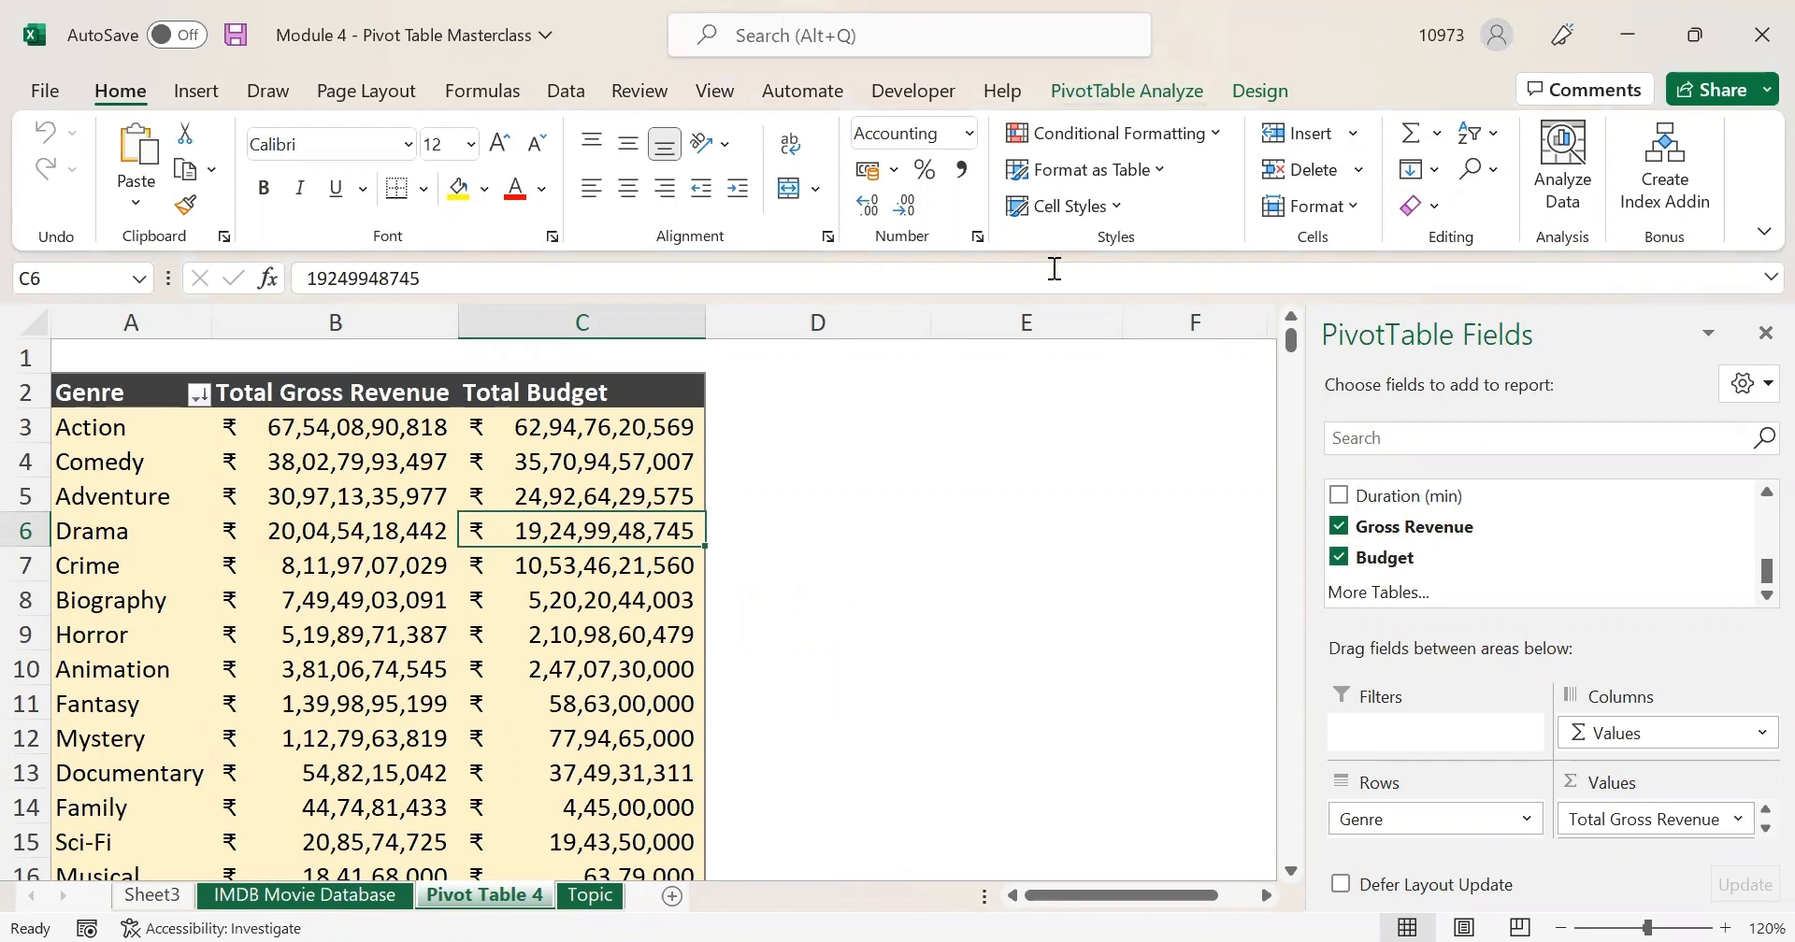
left_click(1147, 90)
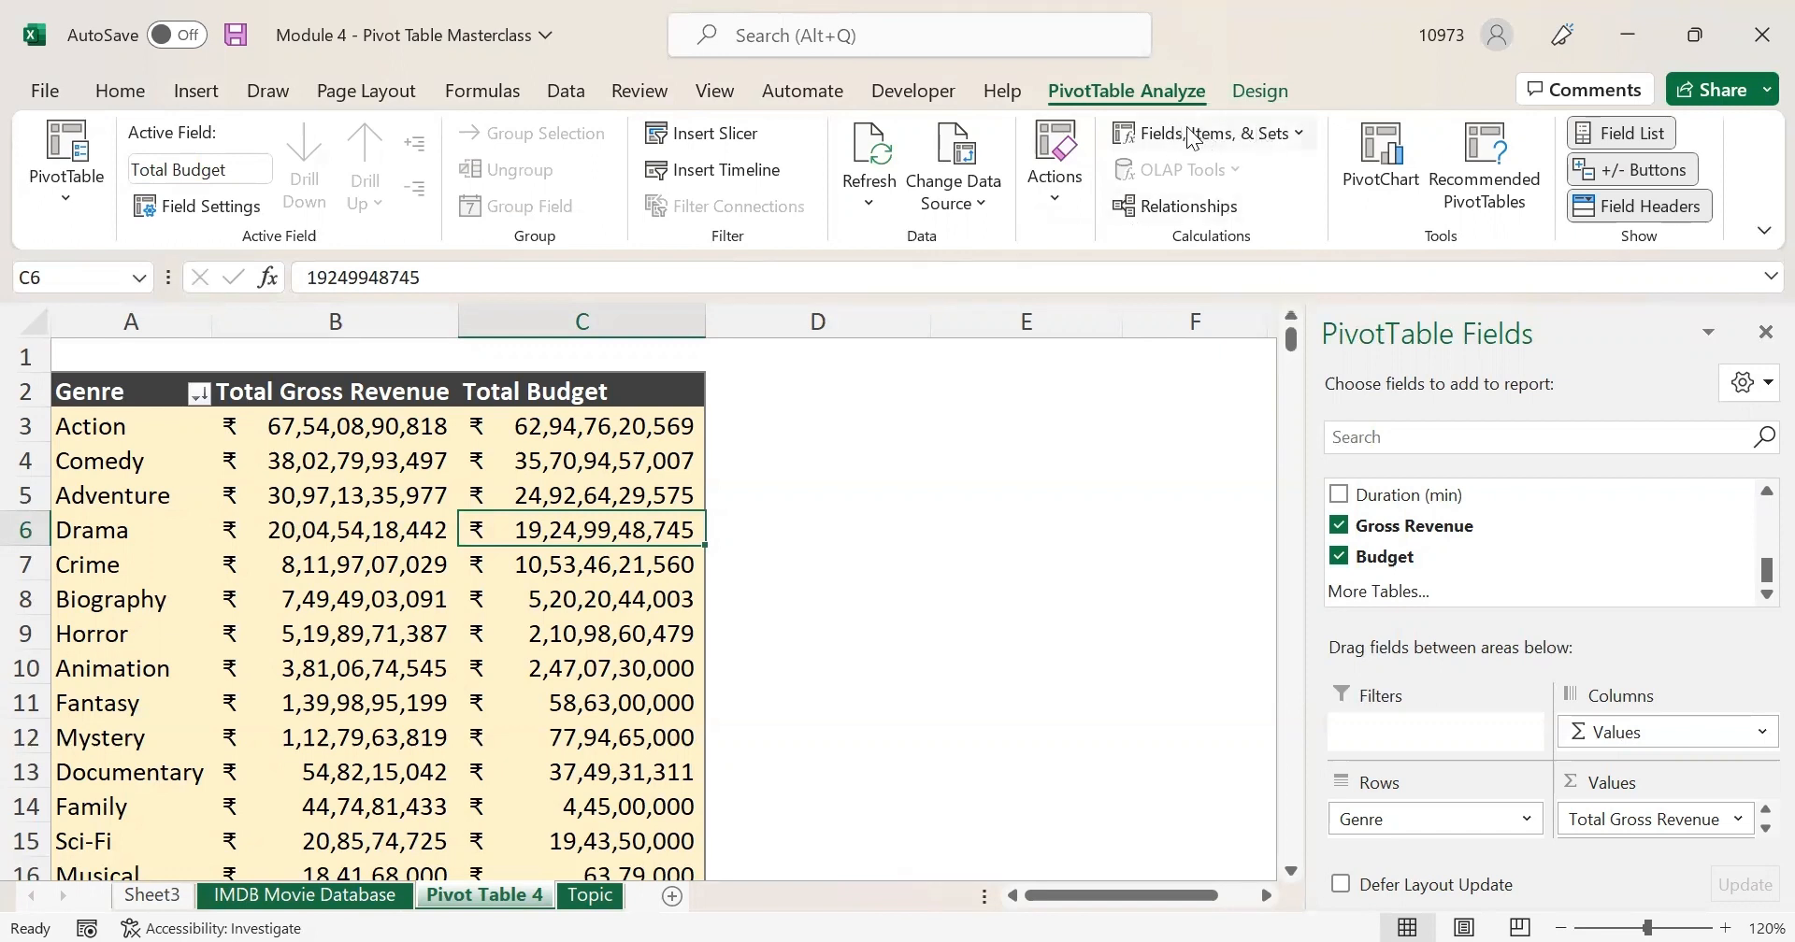
left_click(1220, 133)
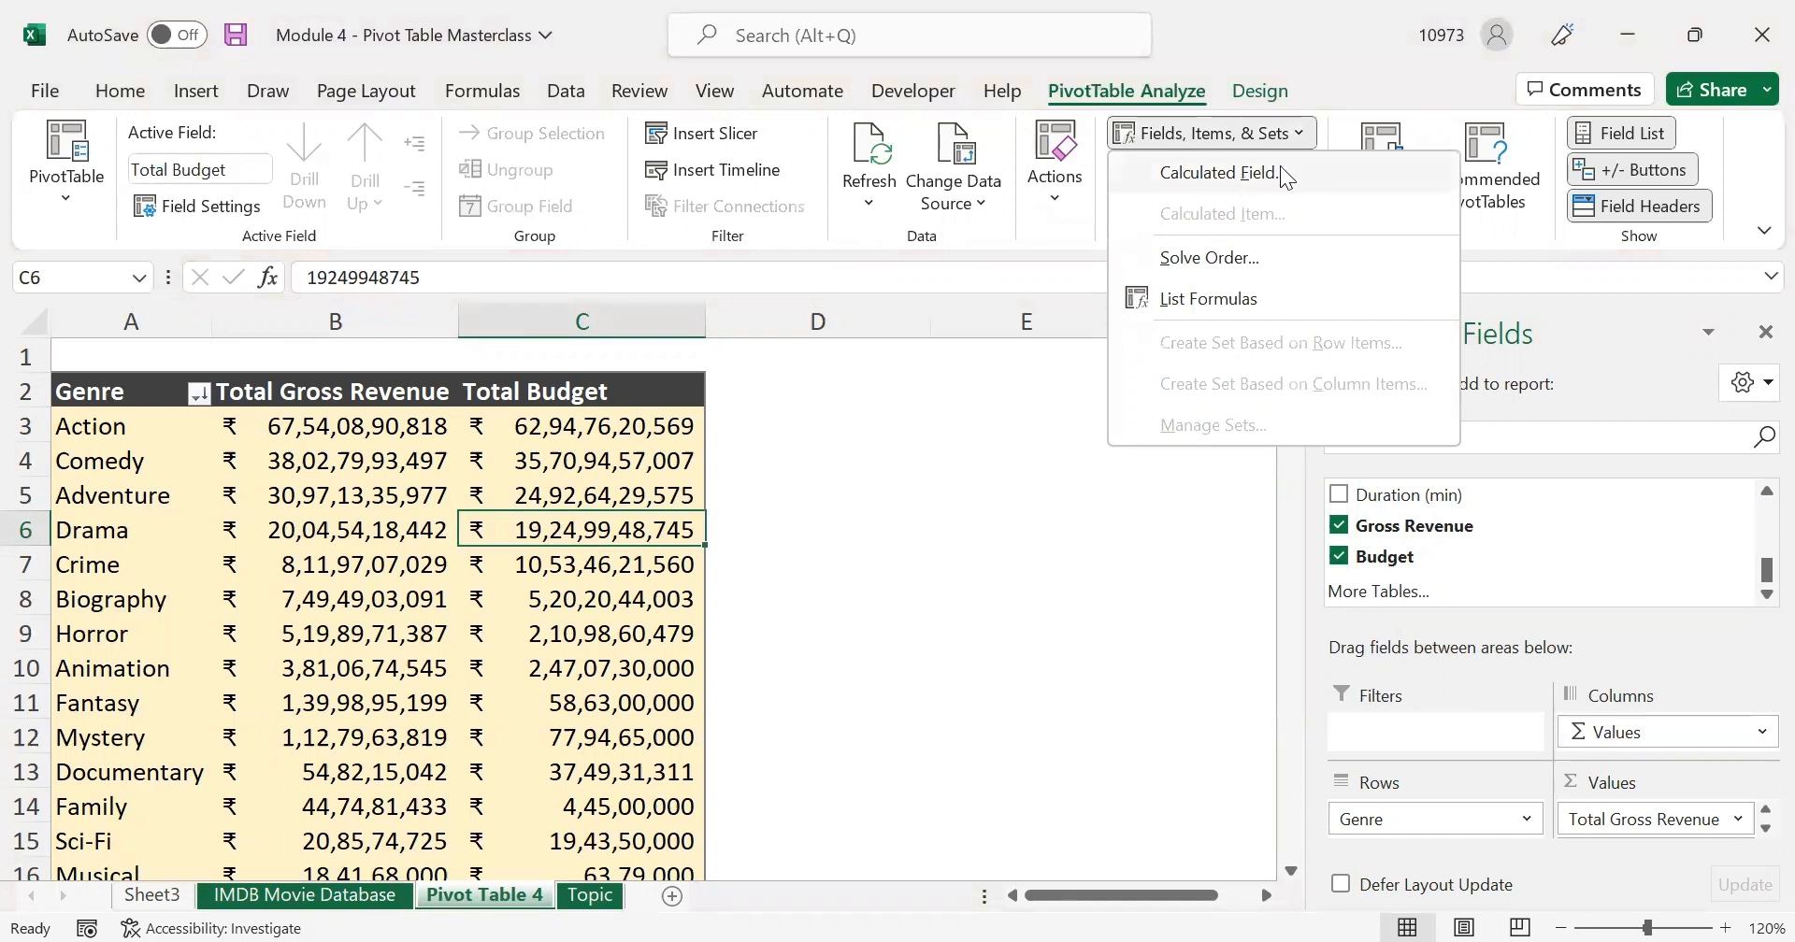
left_click(1197, 177)
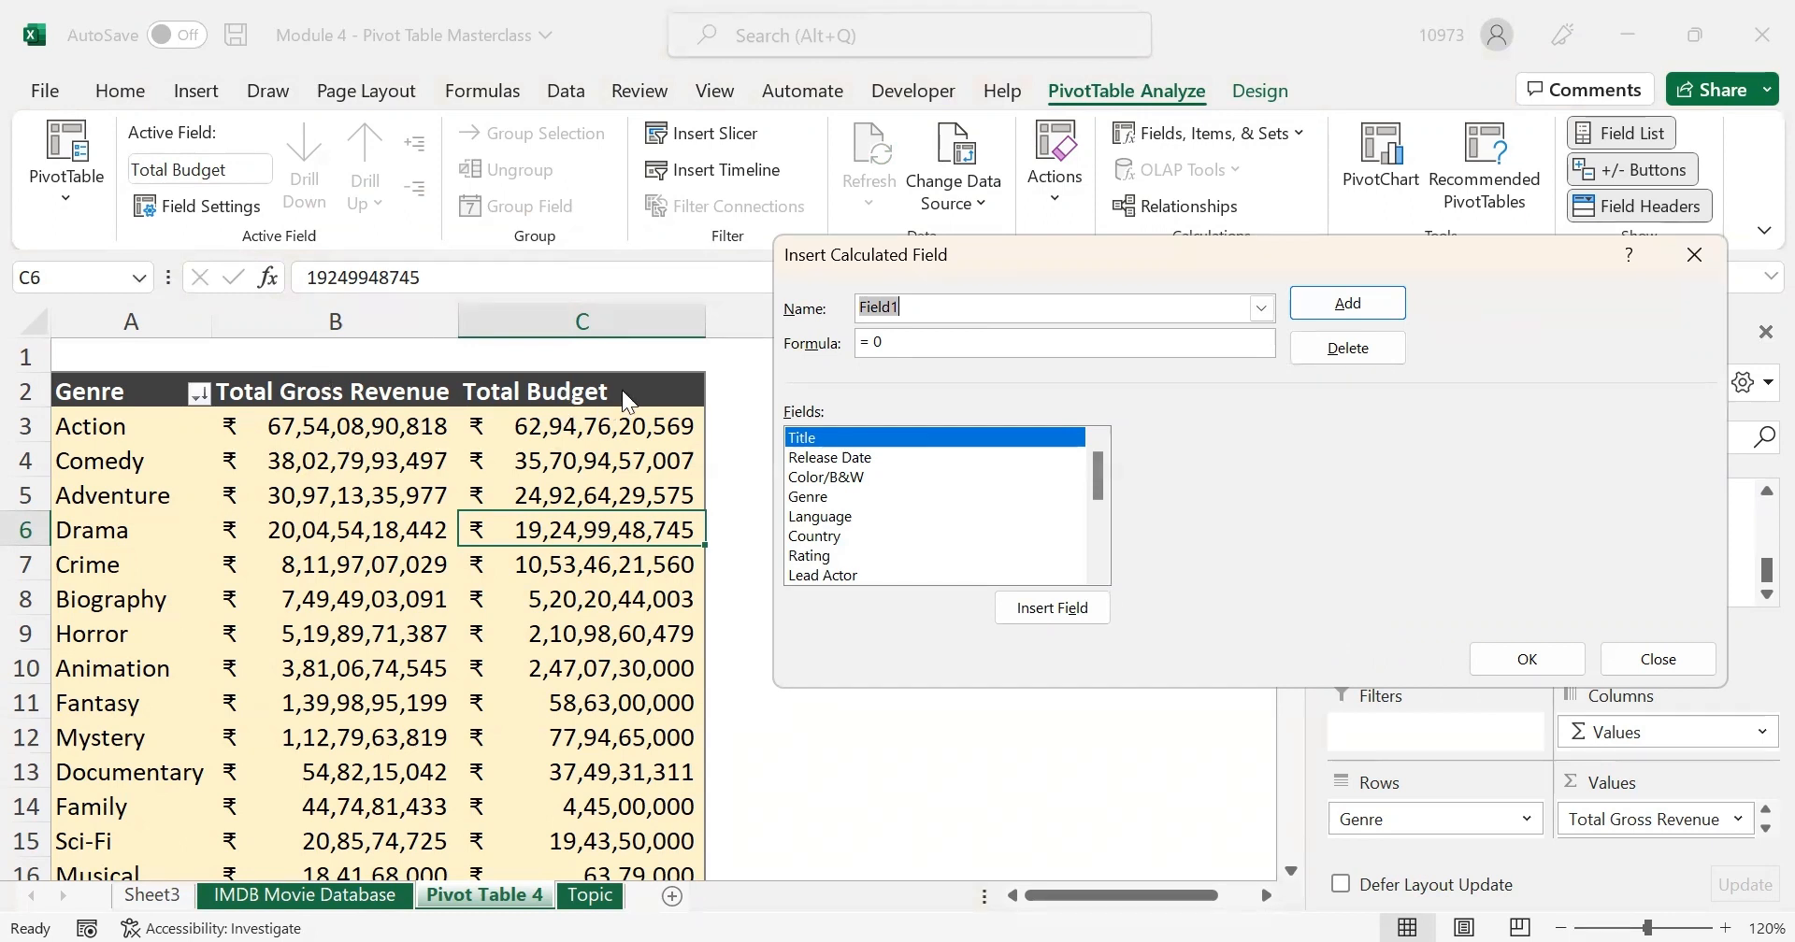
left_click(936, 342)
left_click_drag(929, 307, 850, 310)
type("Total Profit")
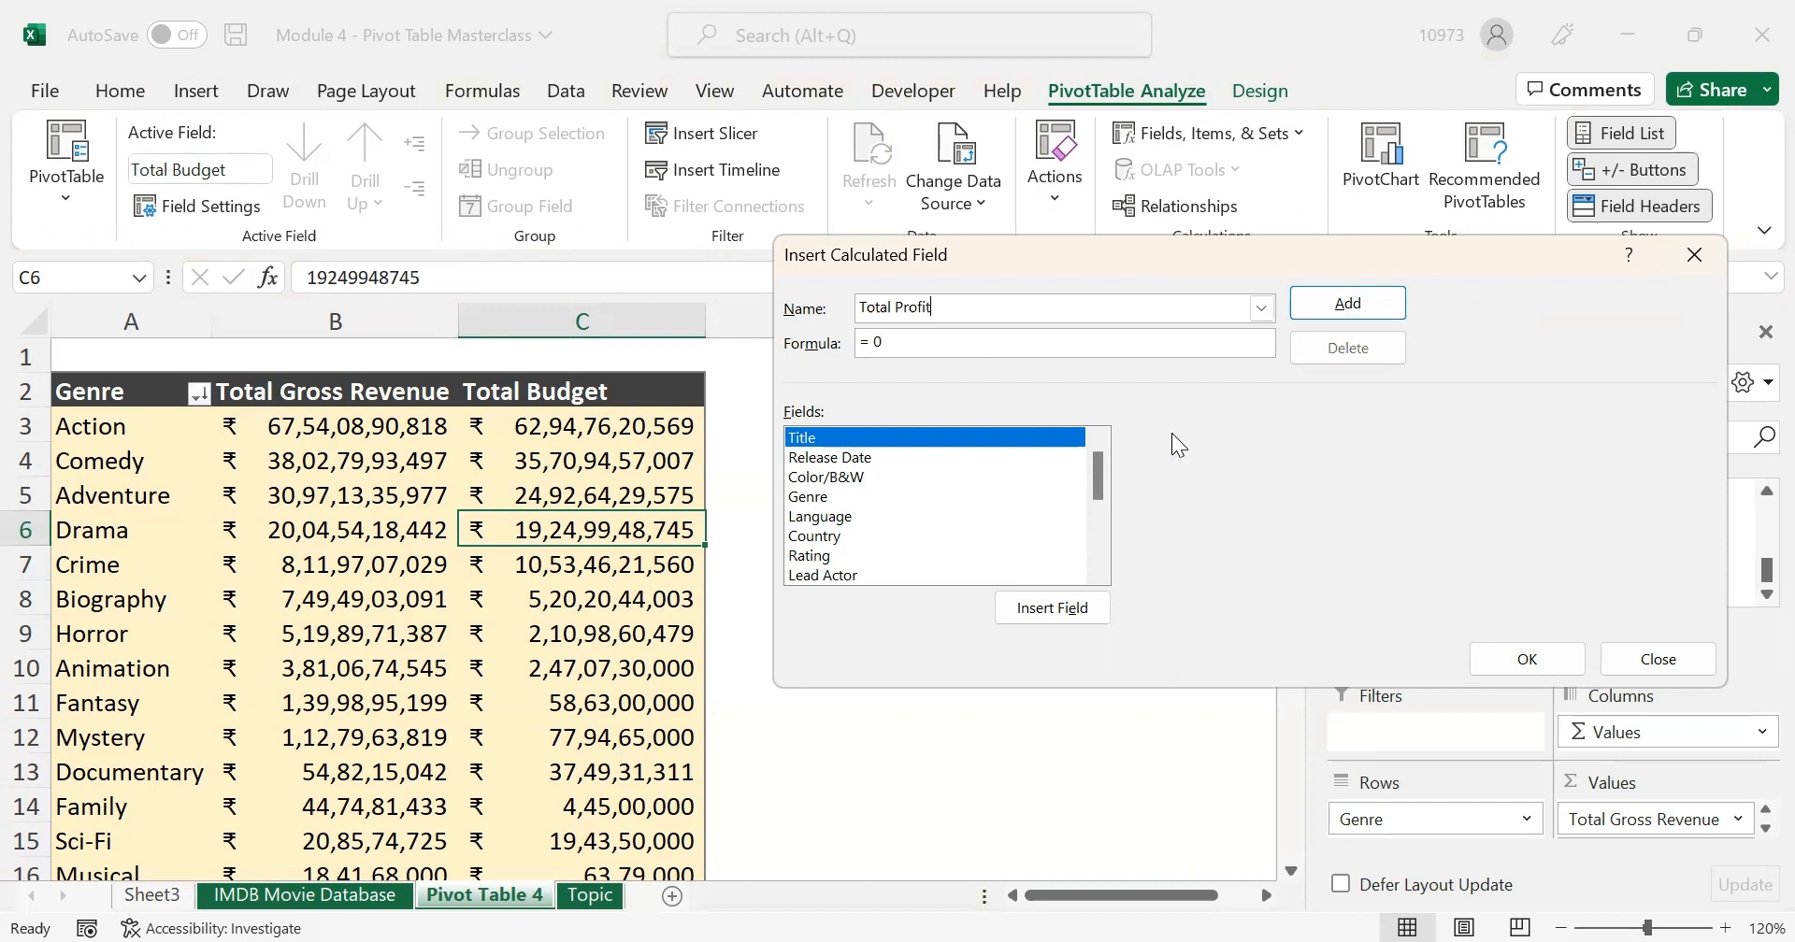
Set the Total Profit calculated field's formula to = 'Gross Revenue'- Budget, using the source fields.
left_click(979, 340)
key("BackSpace")
key("BackSpace")
scroll(865, 508, "down", 3)
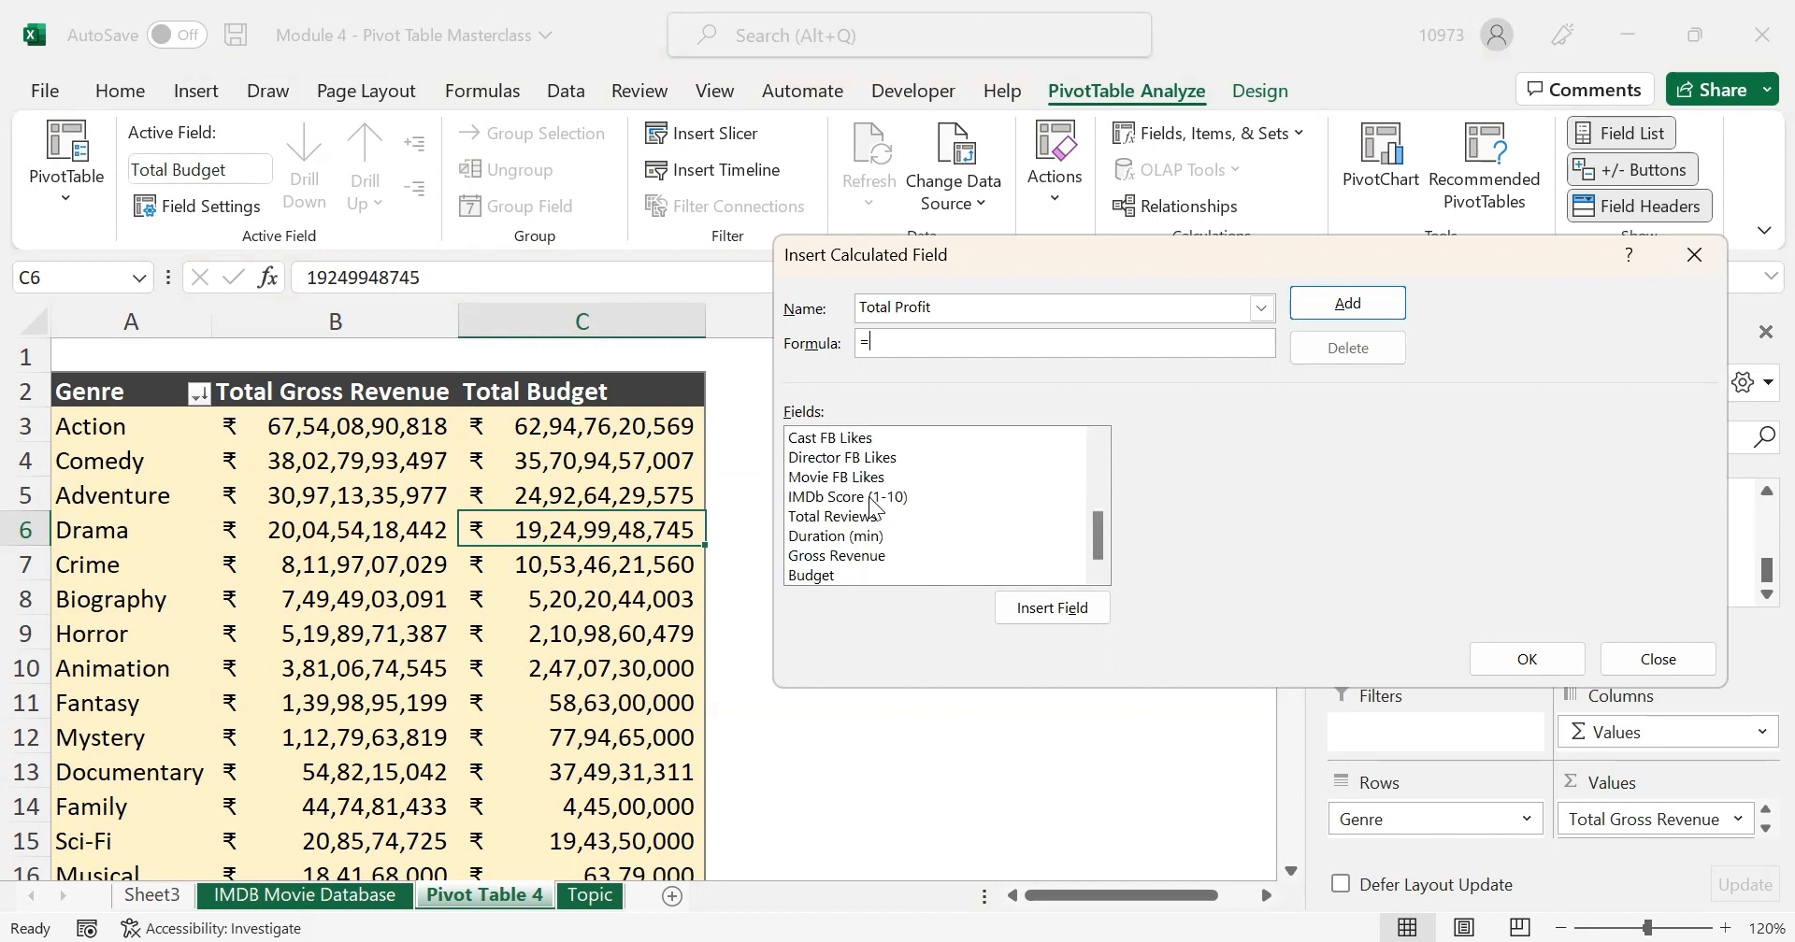
left_click(854, 557)
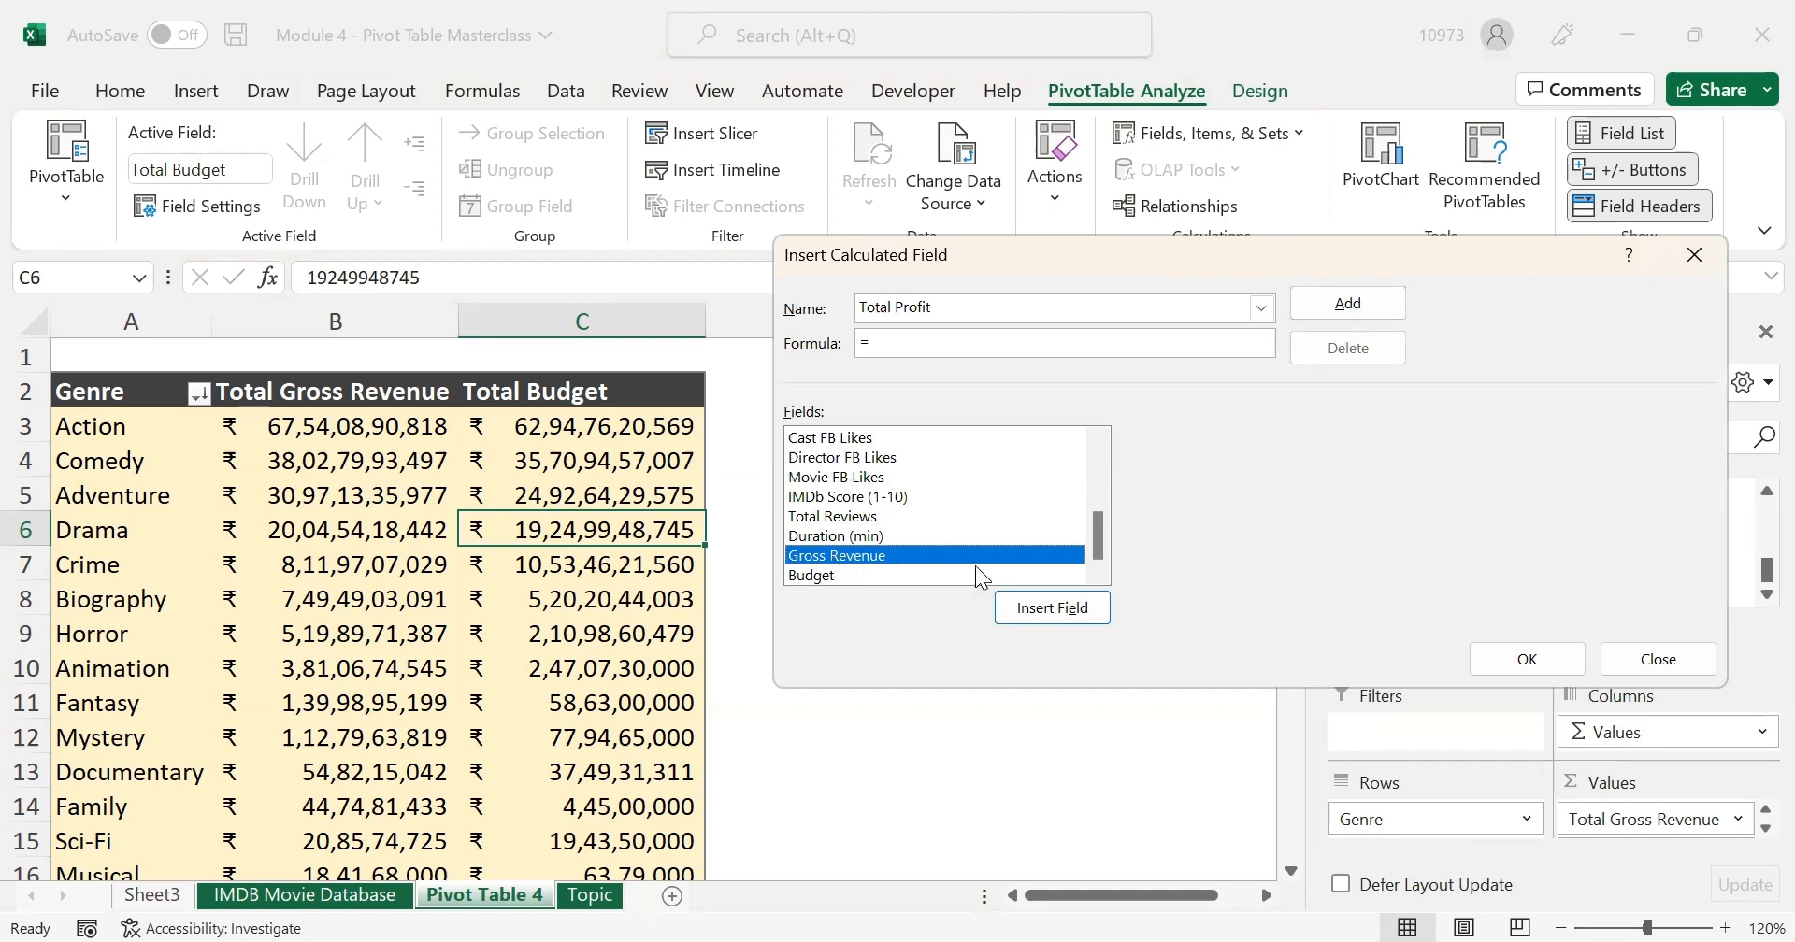
left_click(1029, 614)
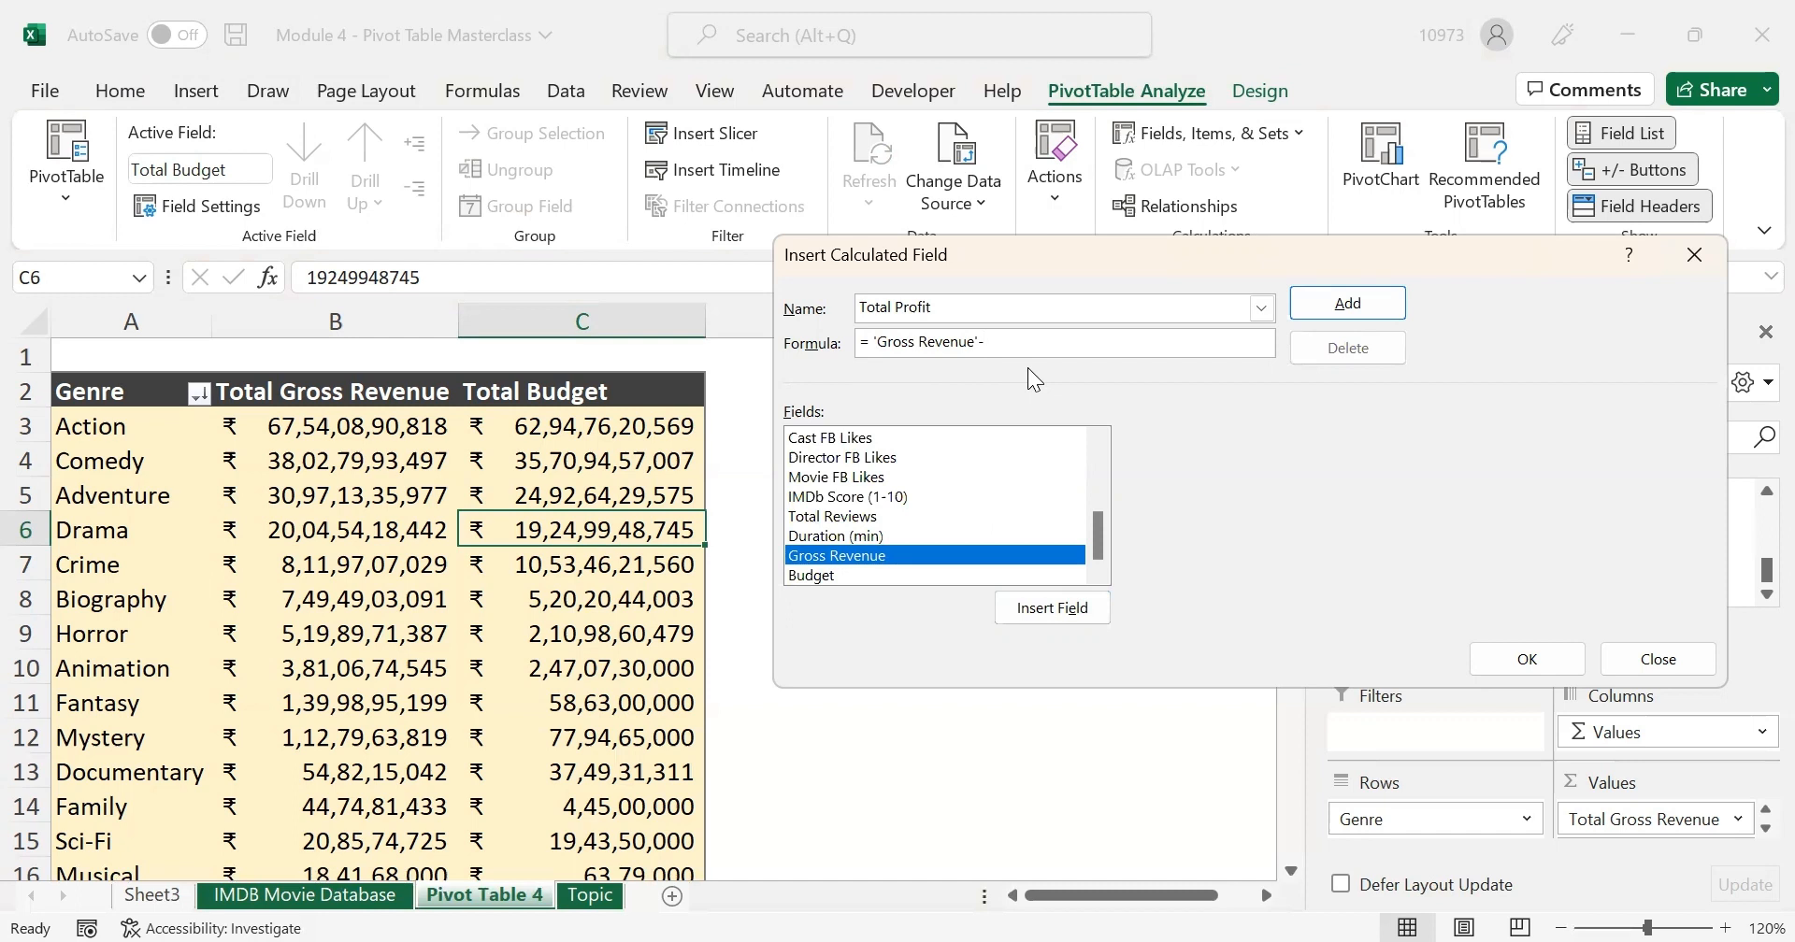
left_click(823, 576)
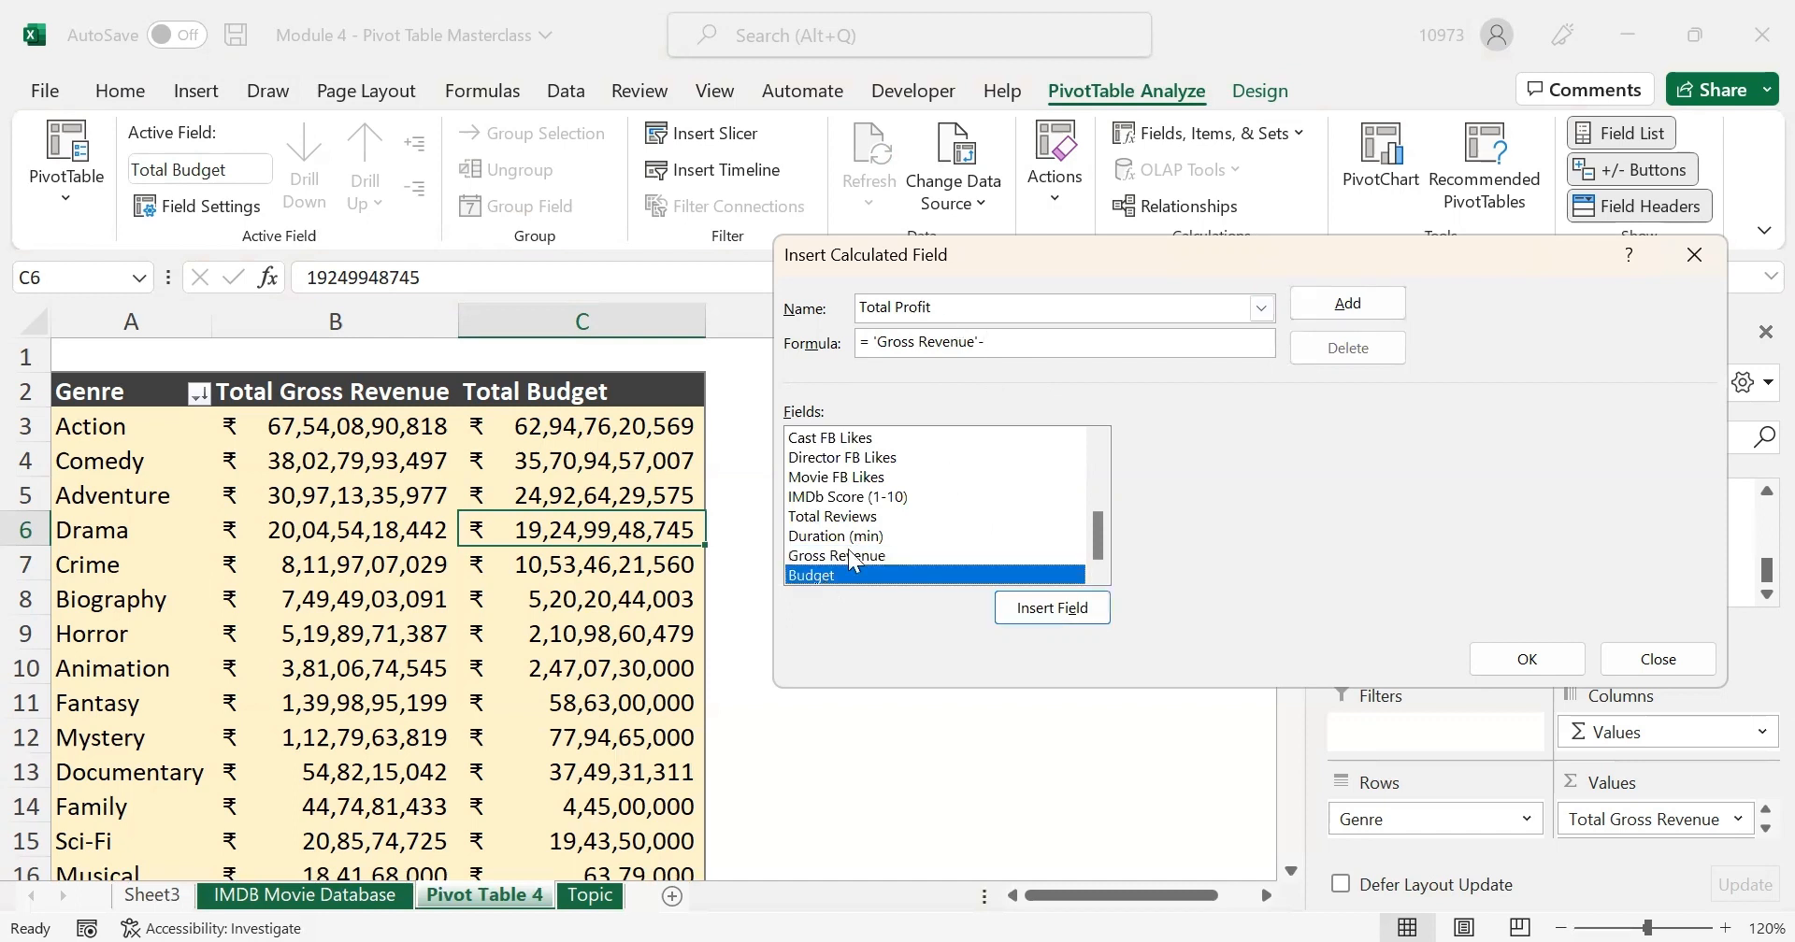
left_click(1048, 609)
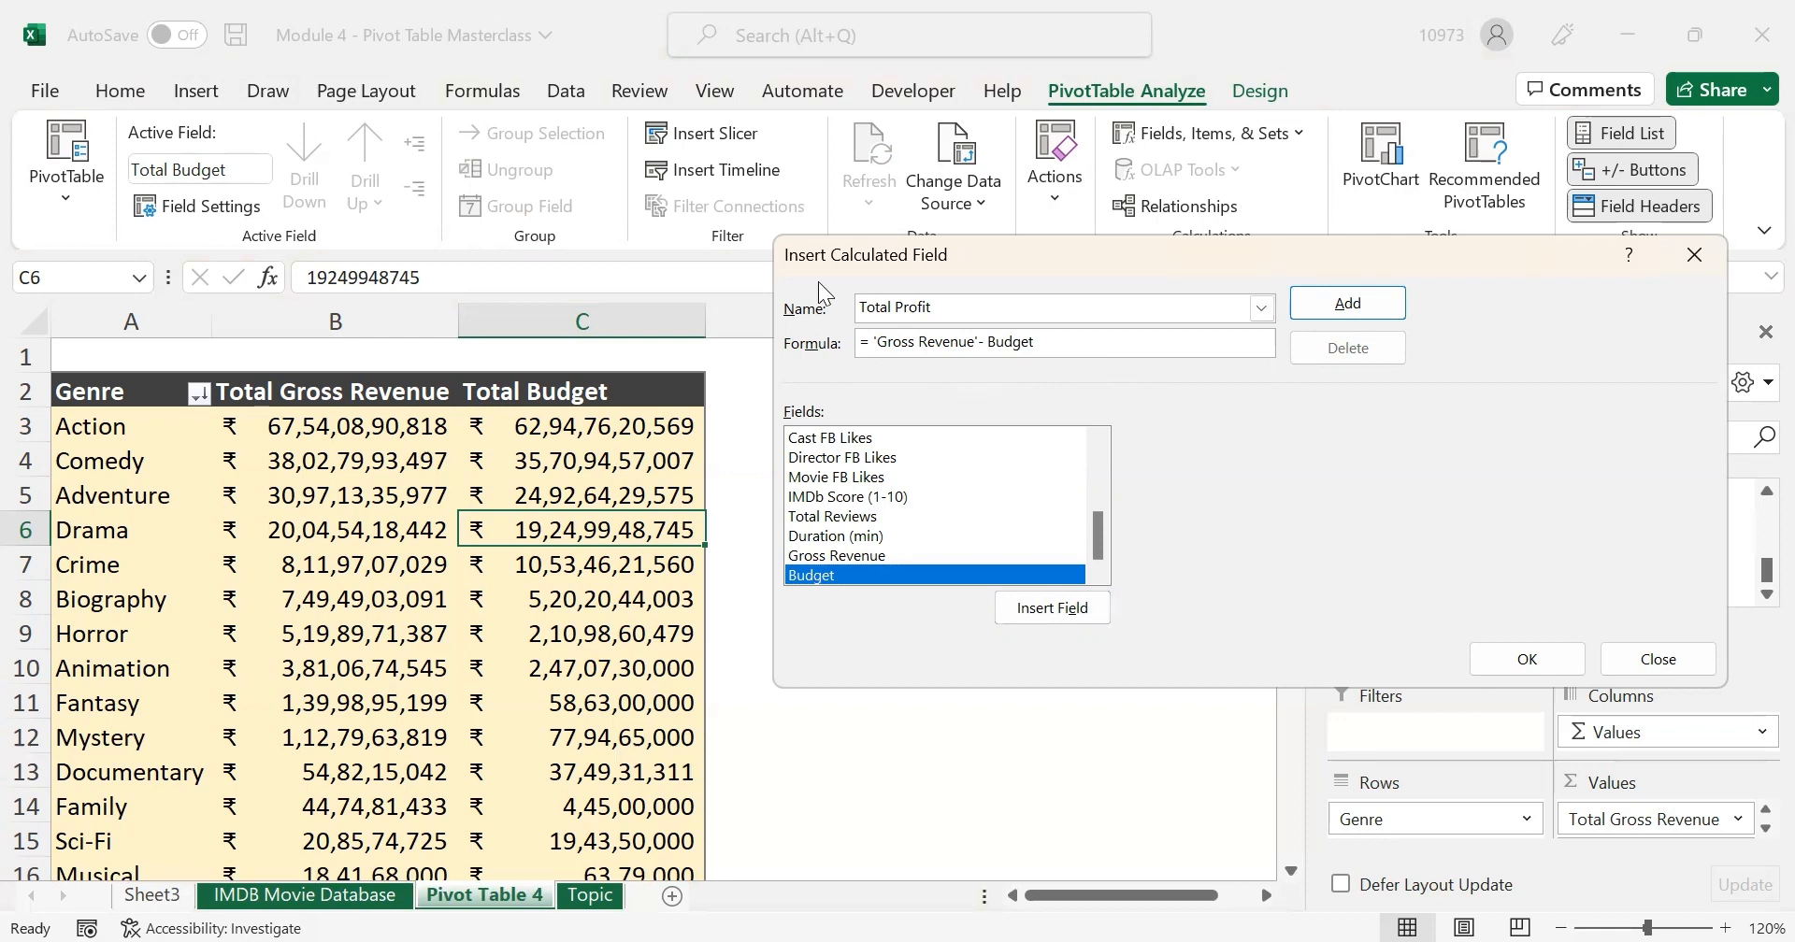
Add the Total Profit calculated field to the pivot table and finish the calculated field definition.
left_click_drag(817, 258, 375, 287)
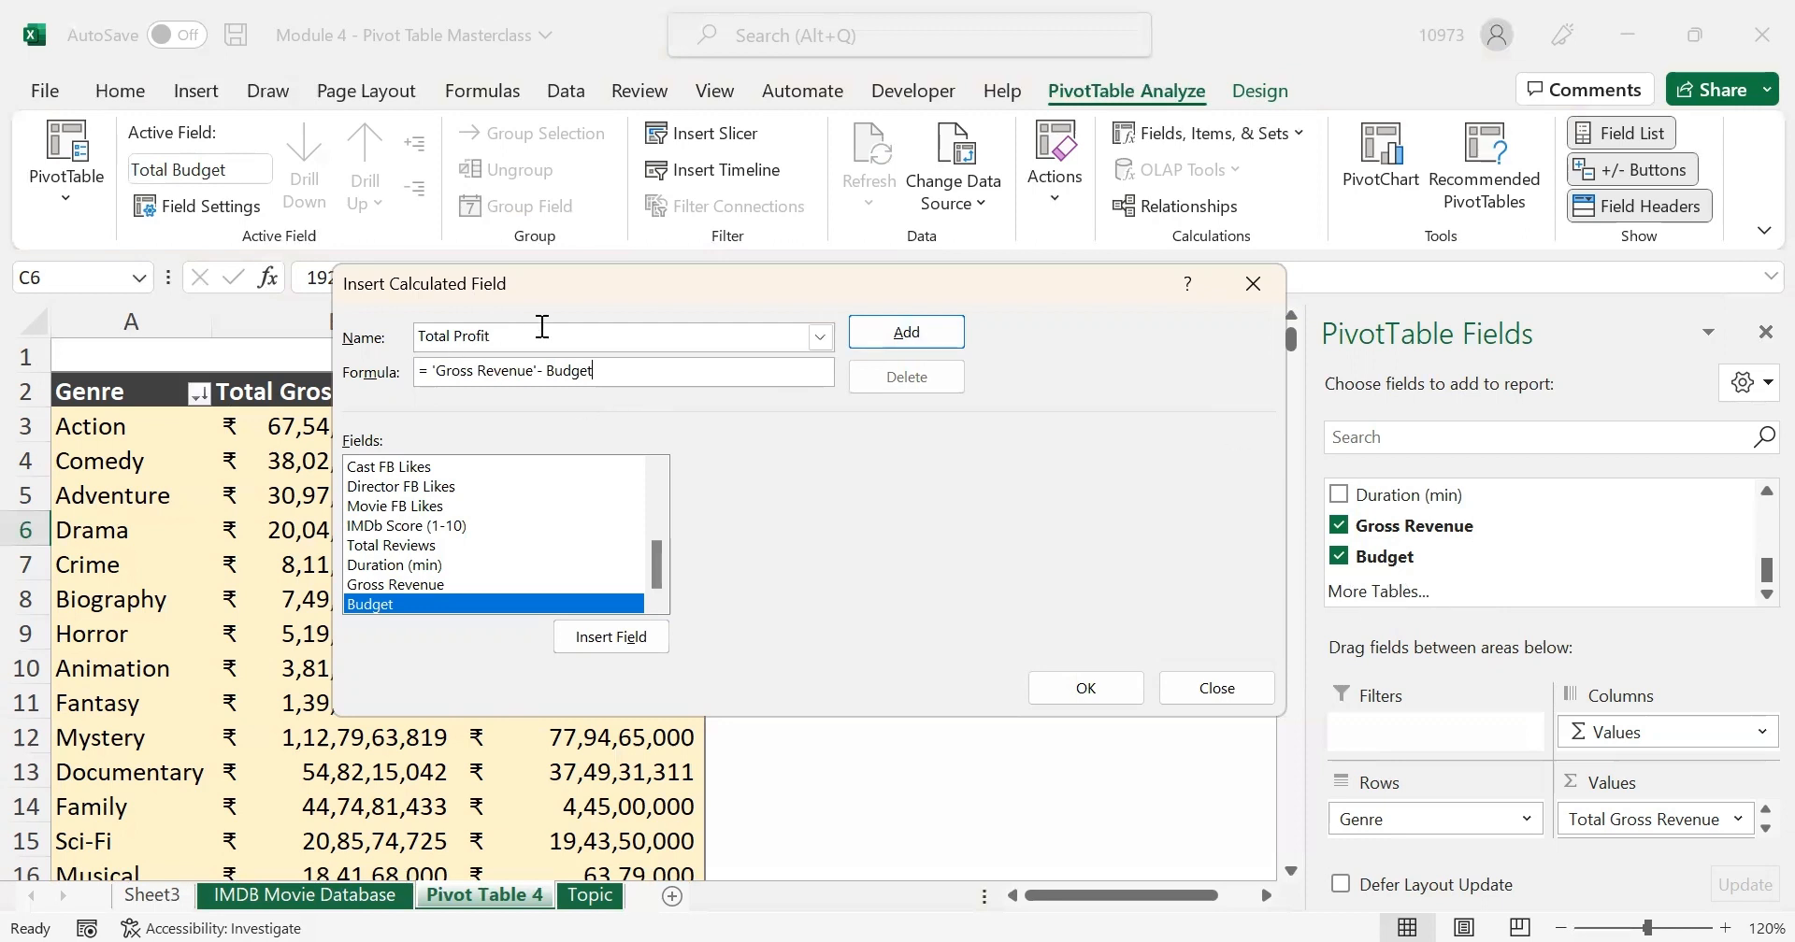
left_click(903, 338)
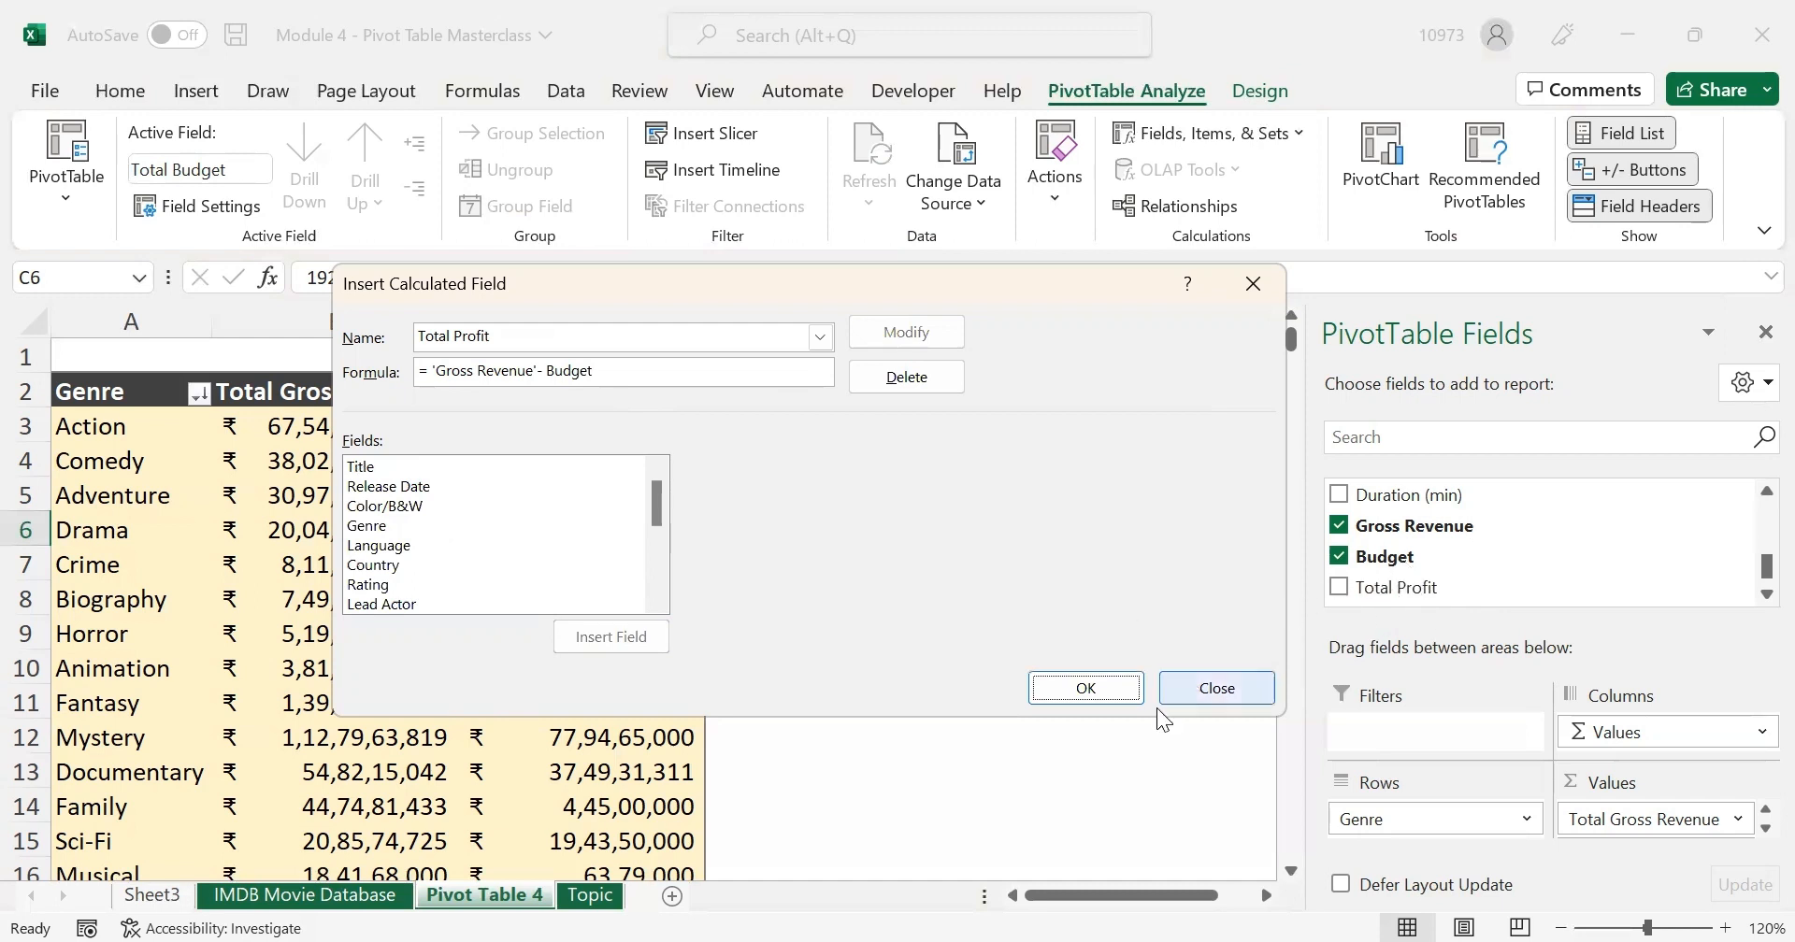
left_click(1107, 688)
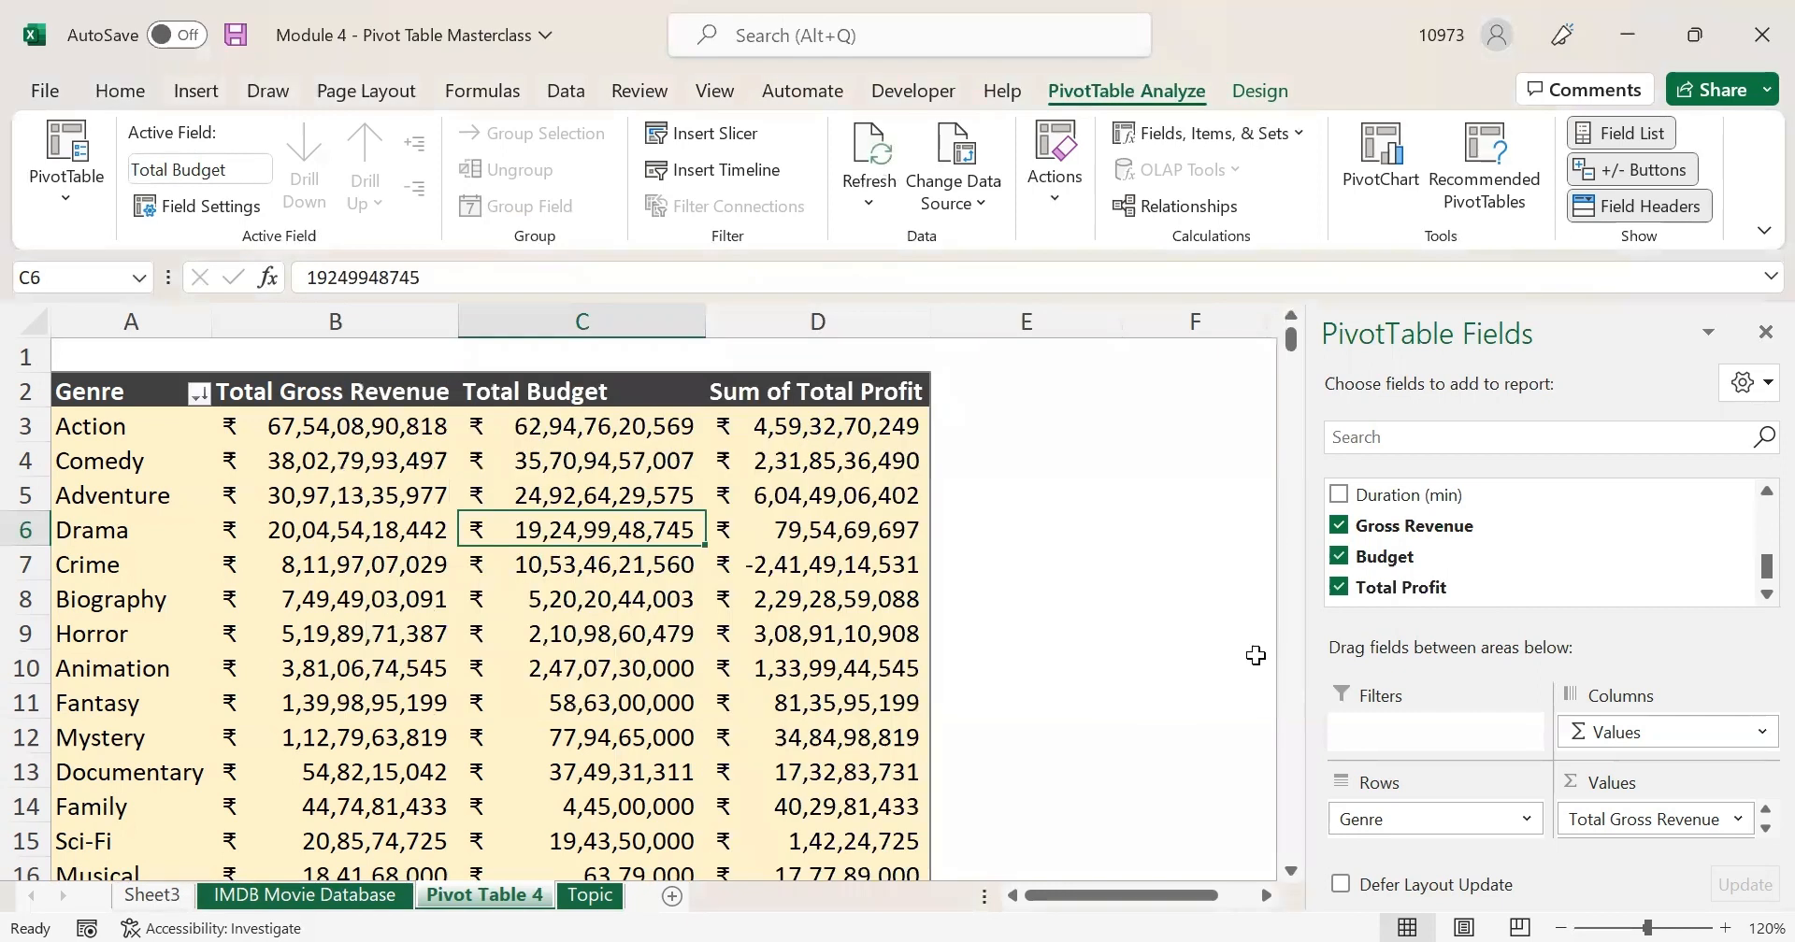
scroll(1421, 574, "down", 1)
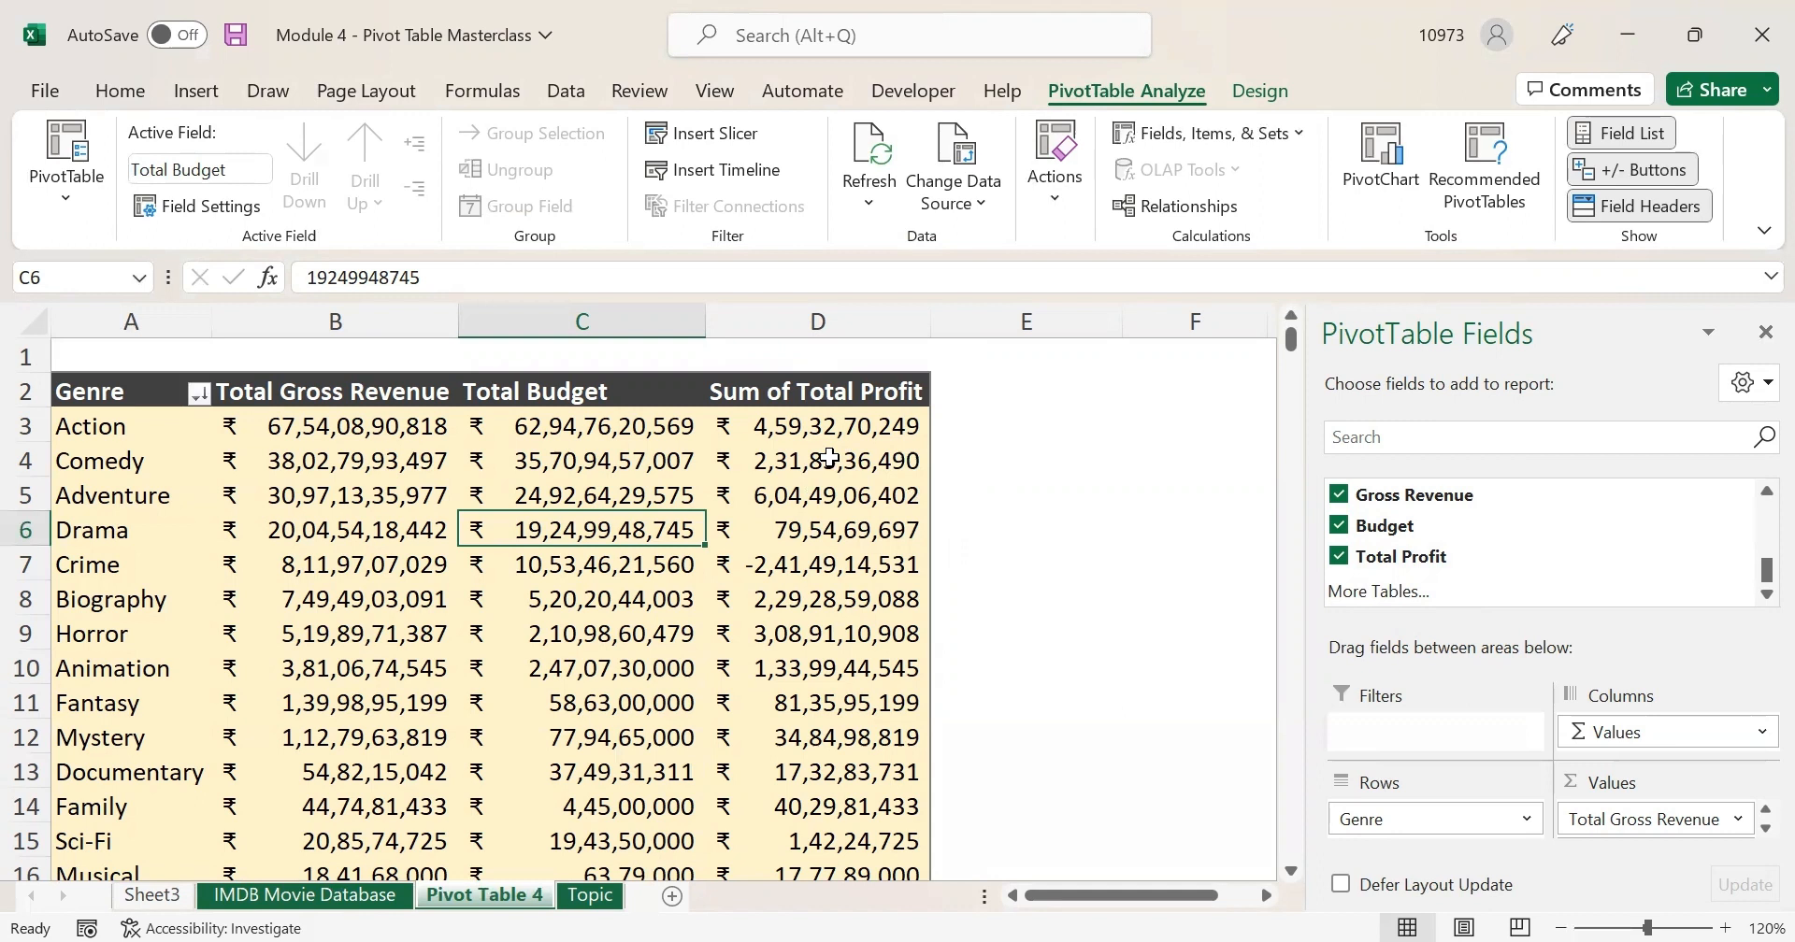
In cell F3, subtract the Action genre's Total Budget from its Total Gross Revenue and fit column F to its contents.
left_click(1072, 431)
left_click(1139, 429)
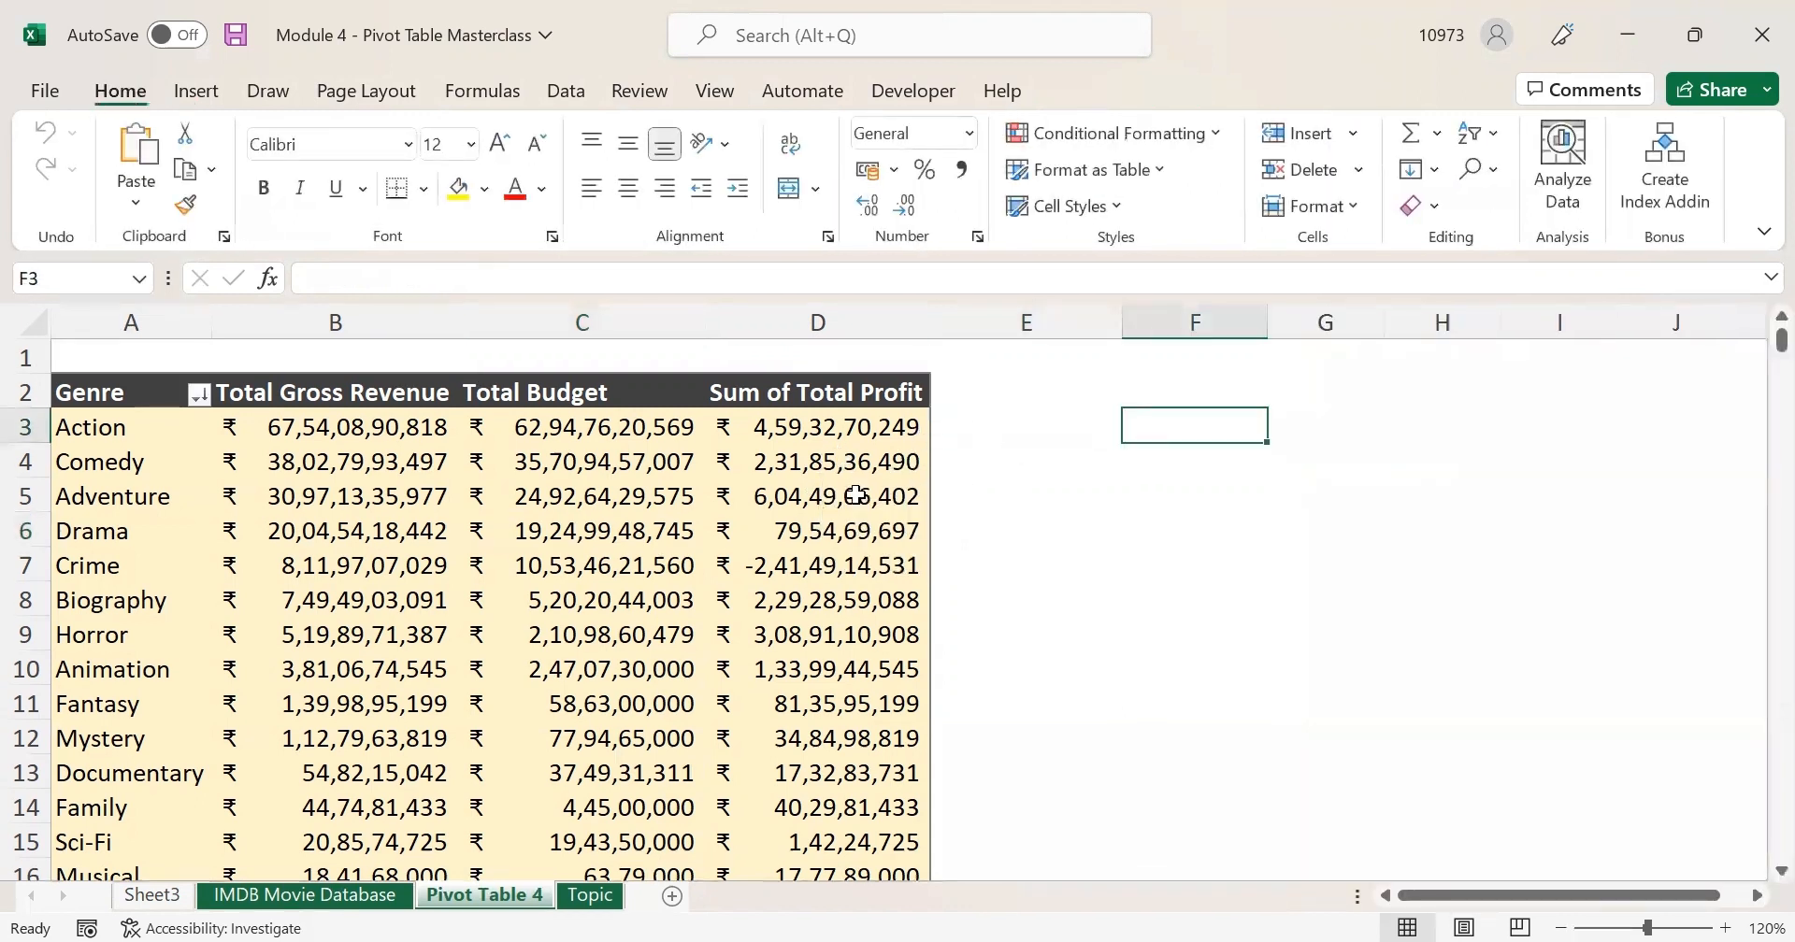
mouse_move(802, 431)
type("=")
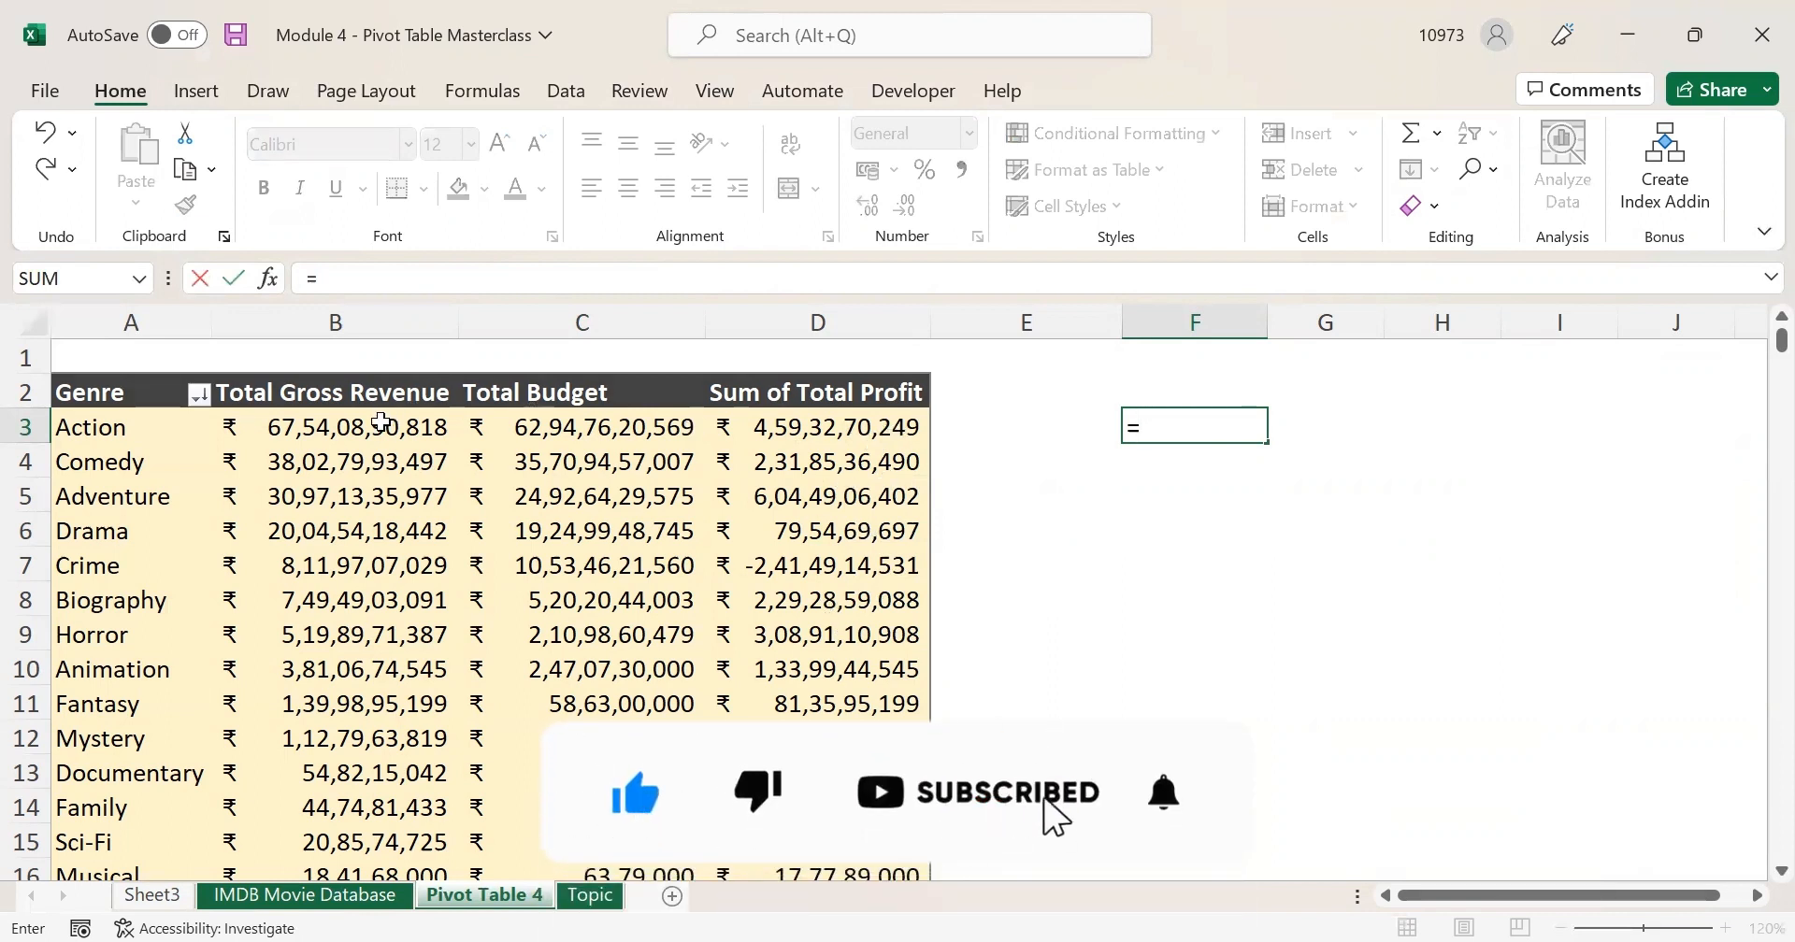
left_click(381, 423)
type("-")
left_click(691, 422)
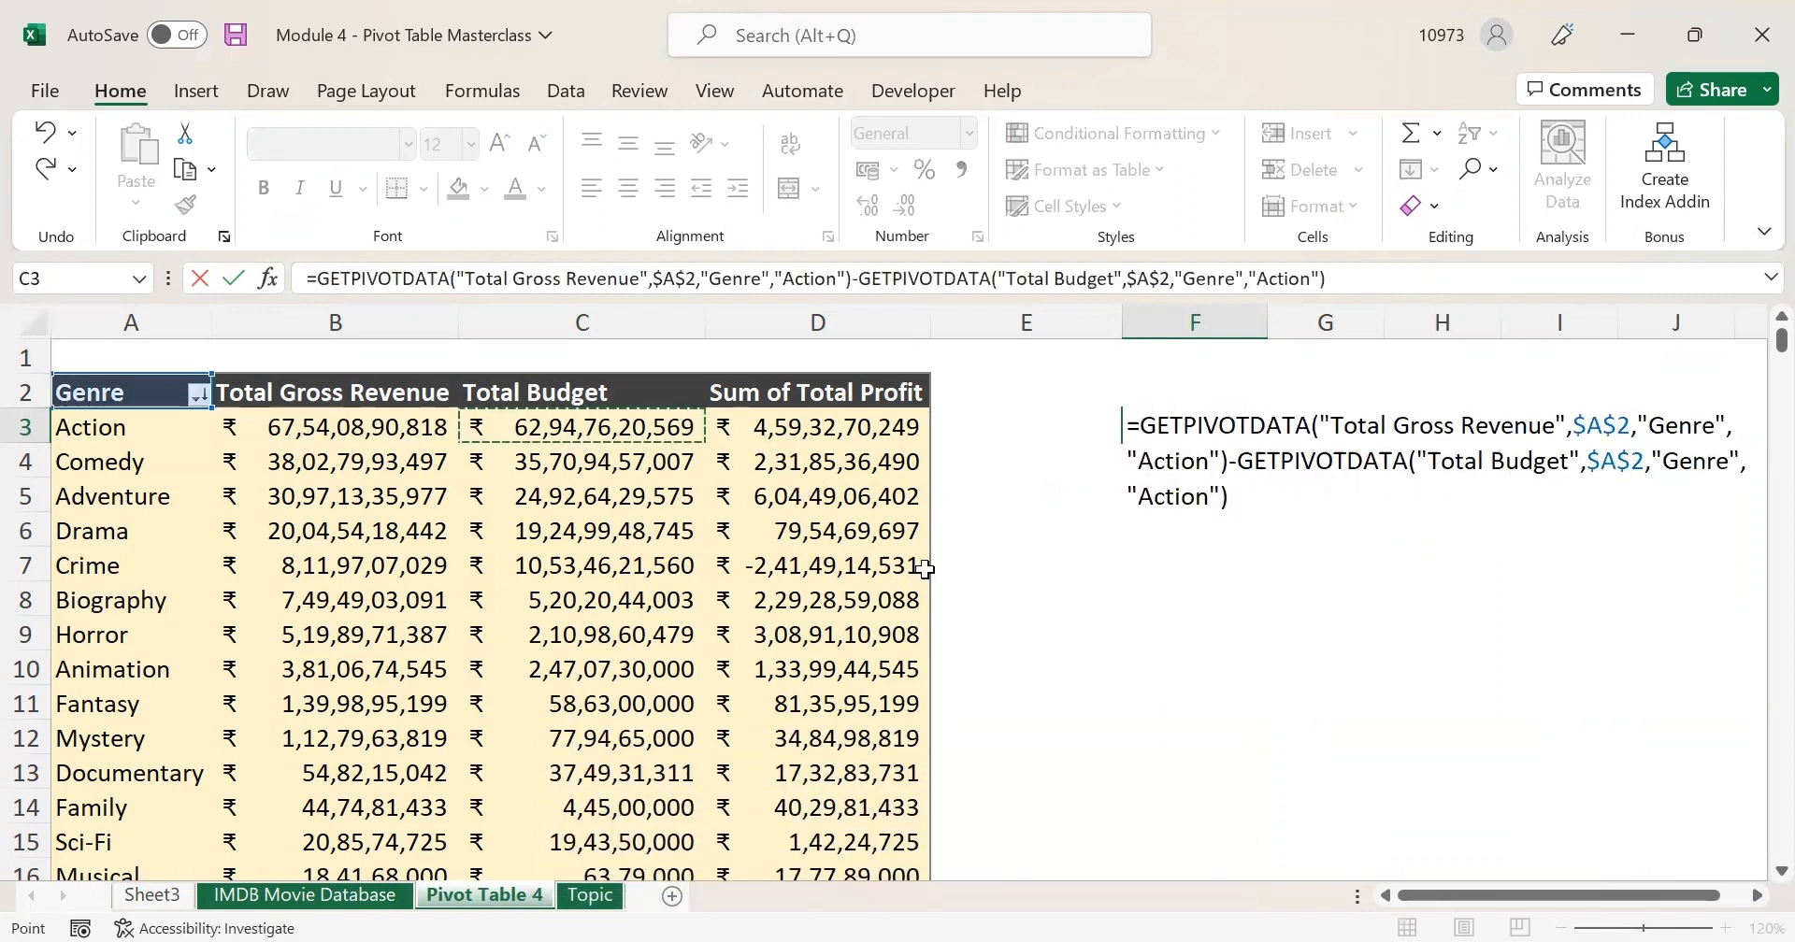
key("Return")
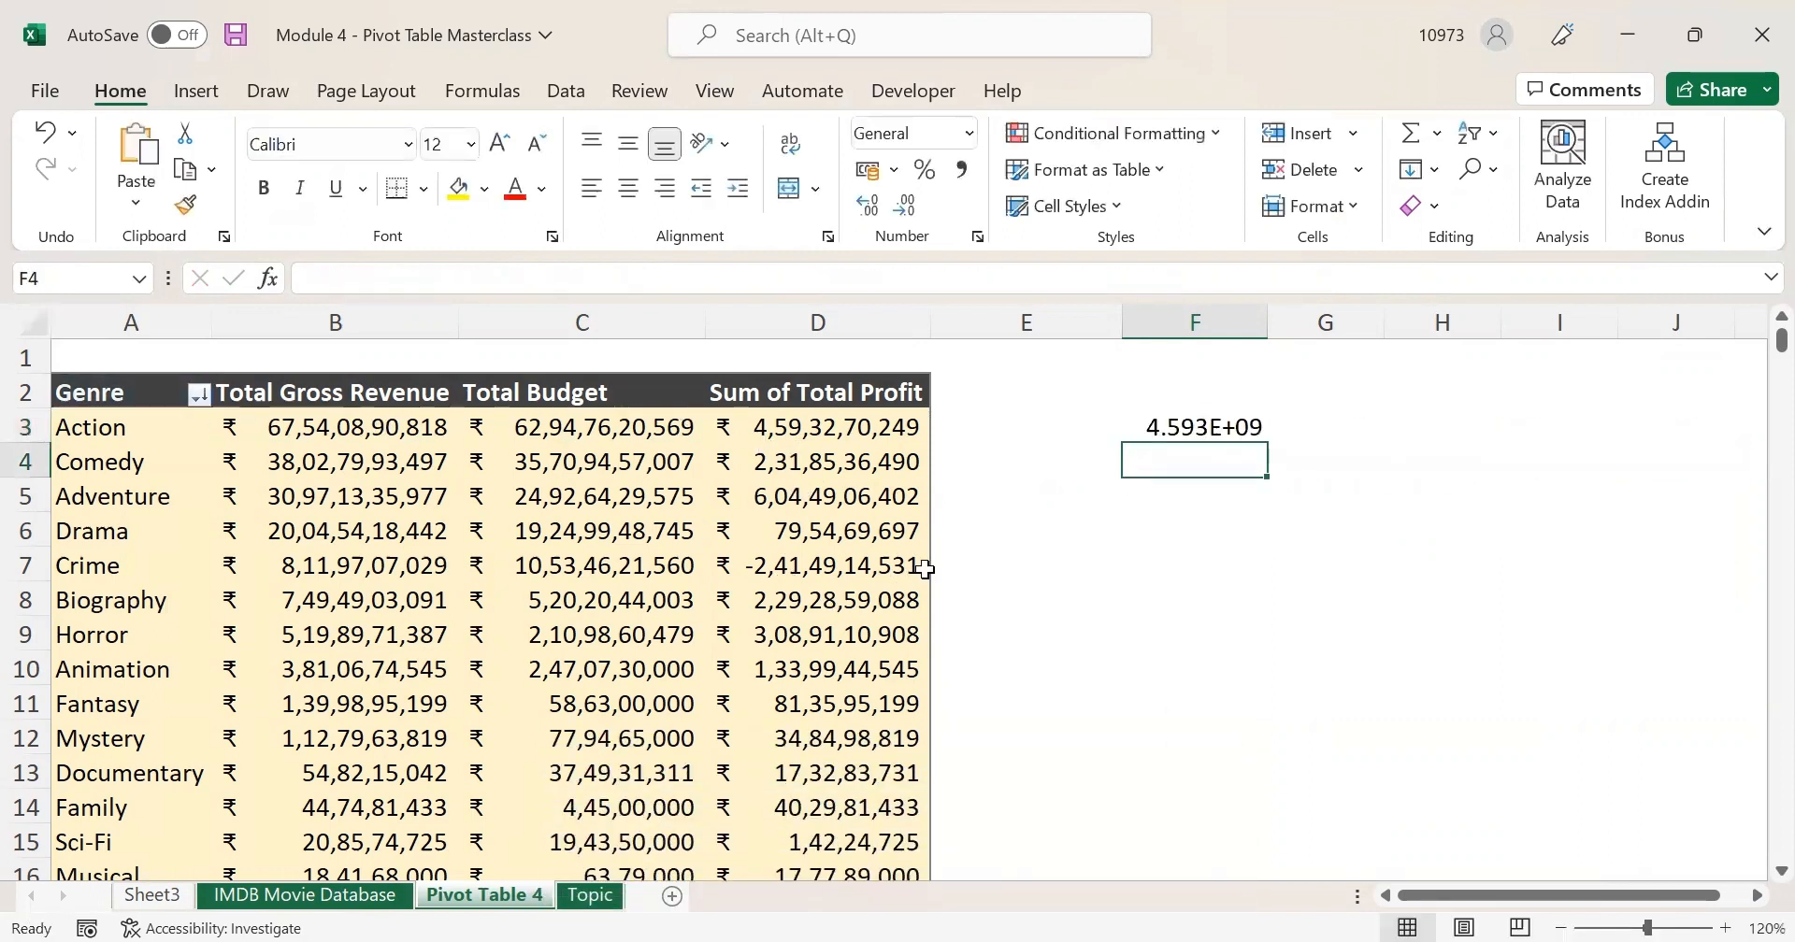
double_click(1268, 329)
left_click(1192, 426)
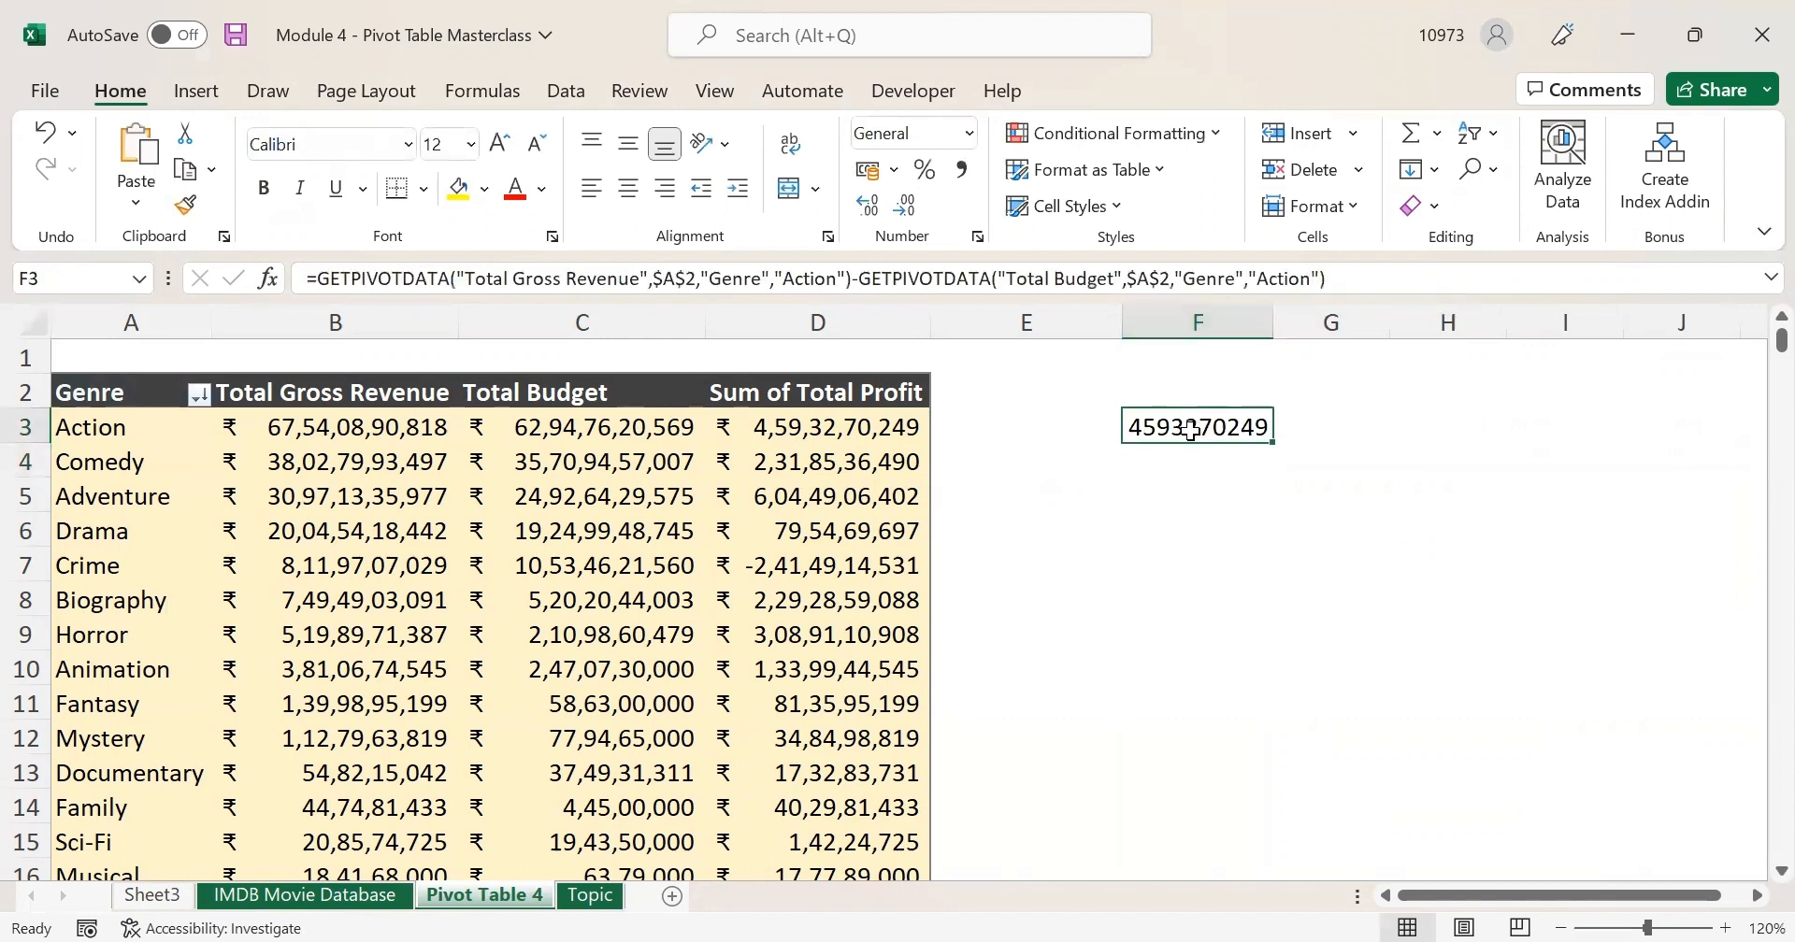
Compare the check formula's result with the Action genre's Sum of Total Profit and clear cell F3.
left_click(850, 422)
left_click(1153, 425)
key("Delete")
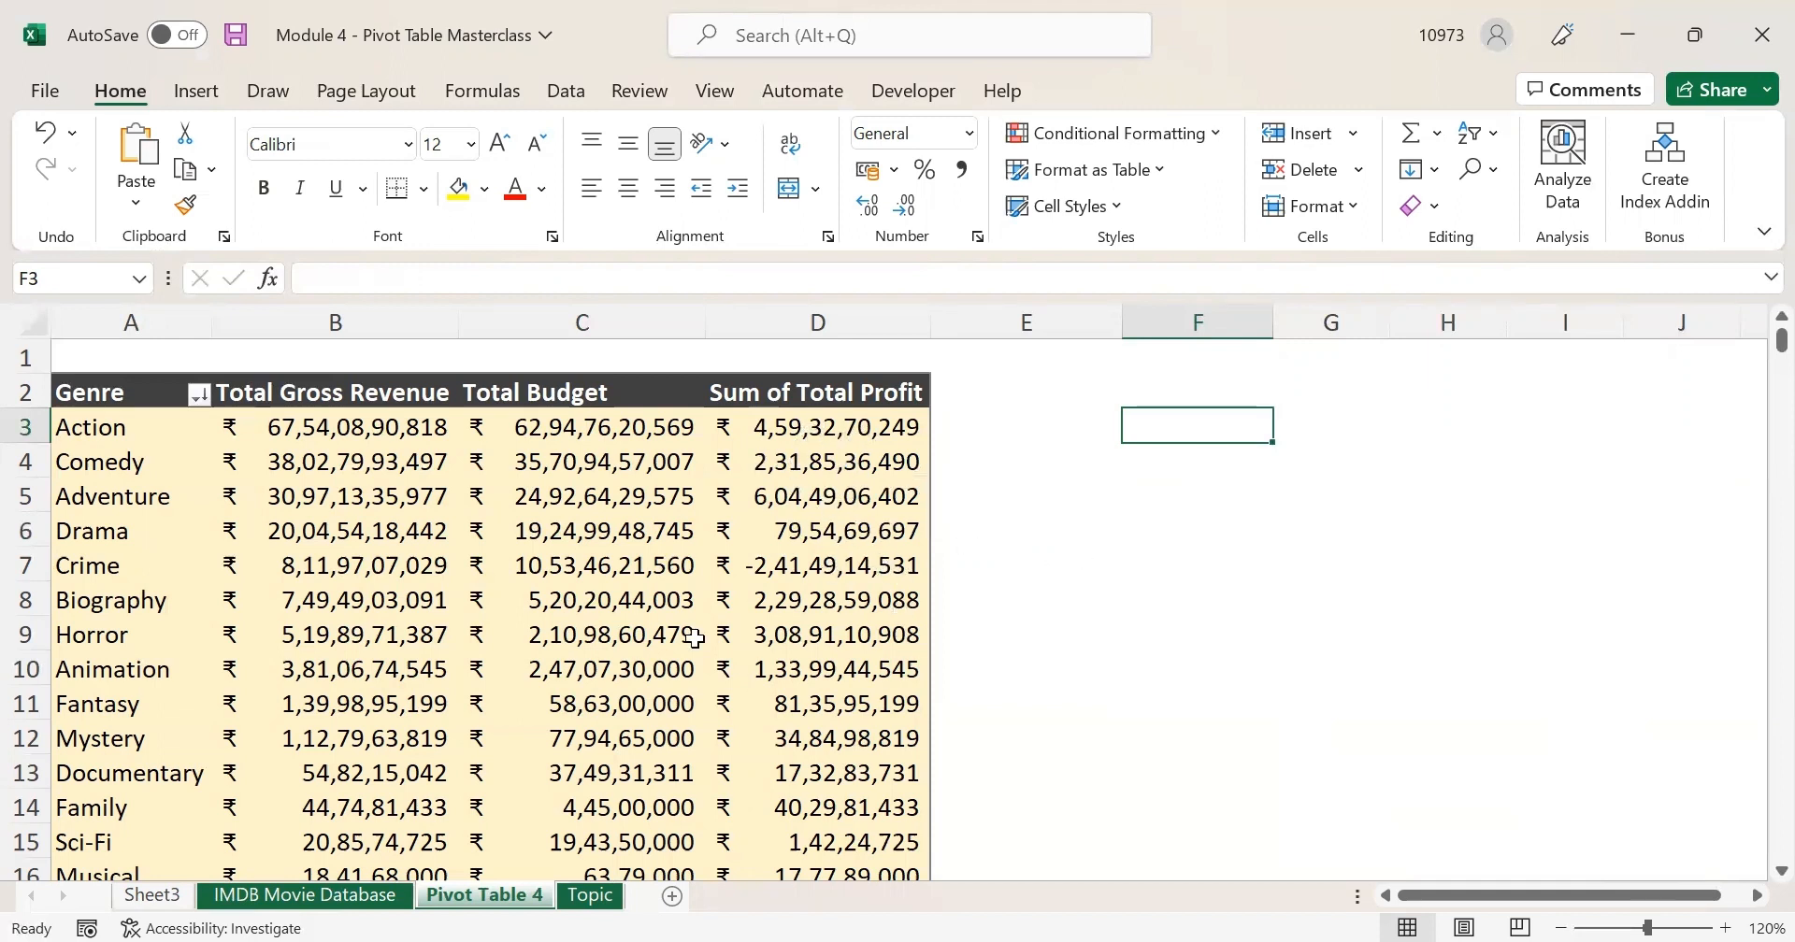
Check the columns of the IMDB Movie Database source table against the Sum of Total Profit column on the Pivot Table 4 sheet.
left_click(358, 905)
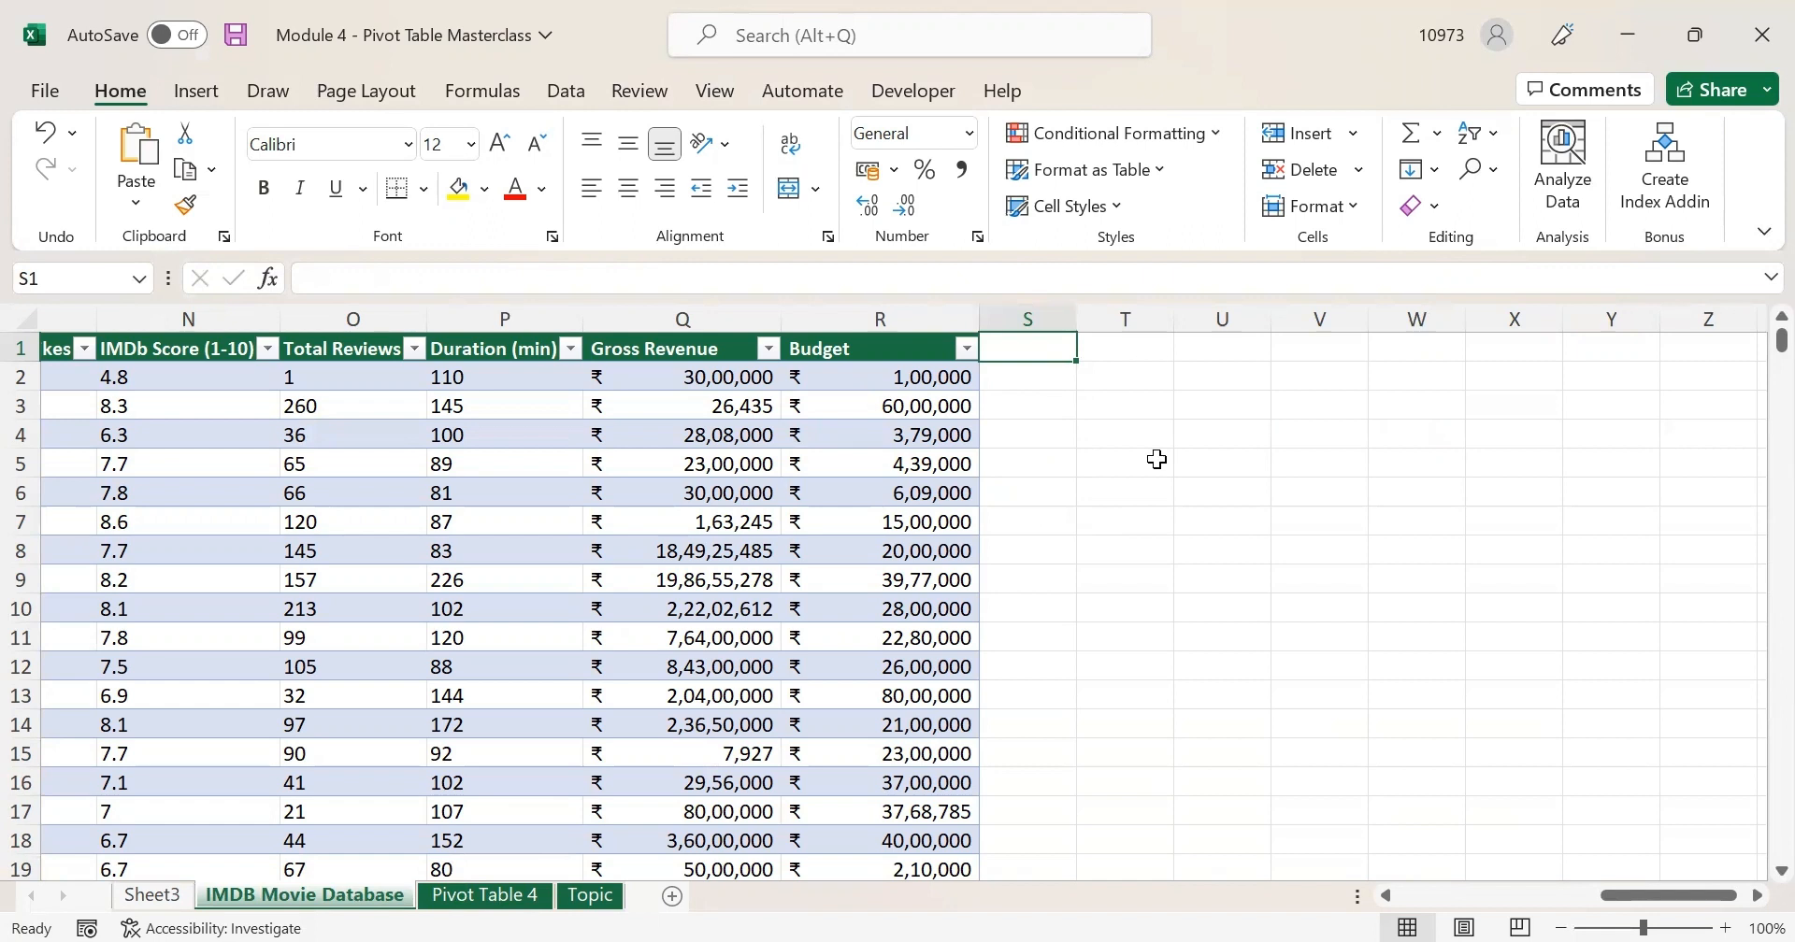
left_click(494, 900)
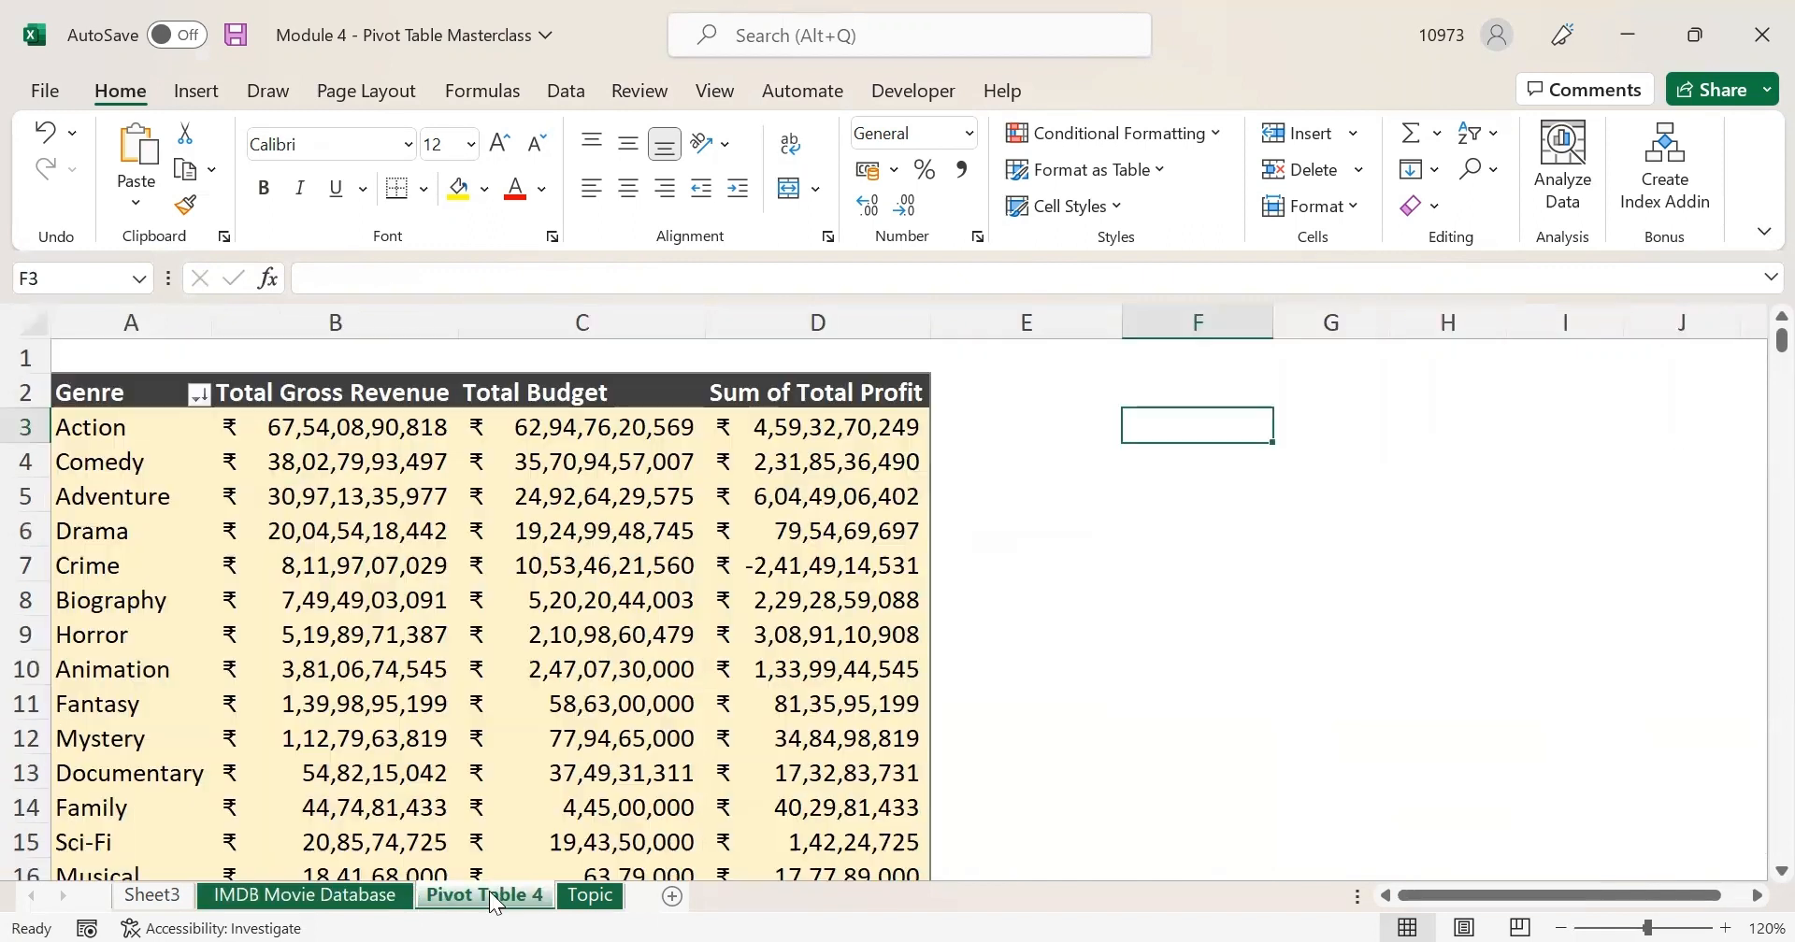
left_click(790, 463)
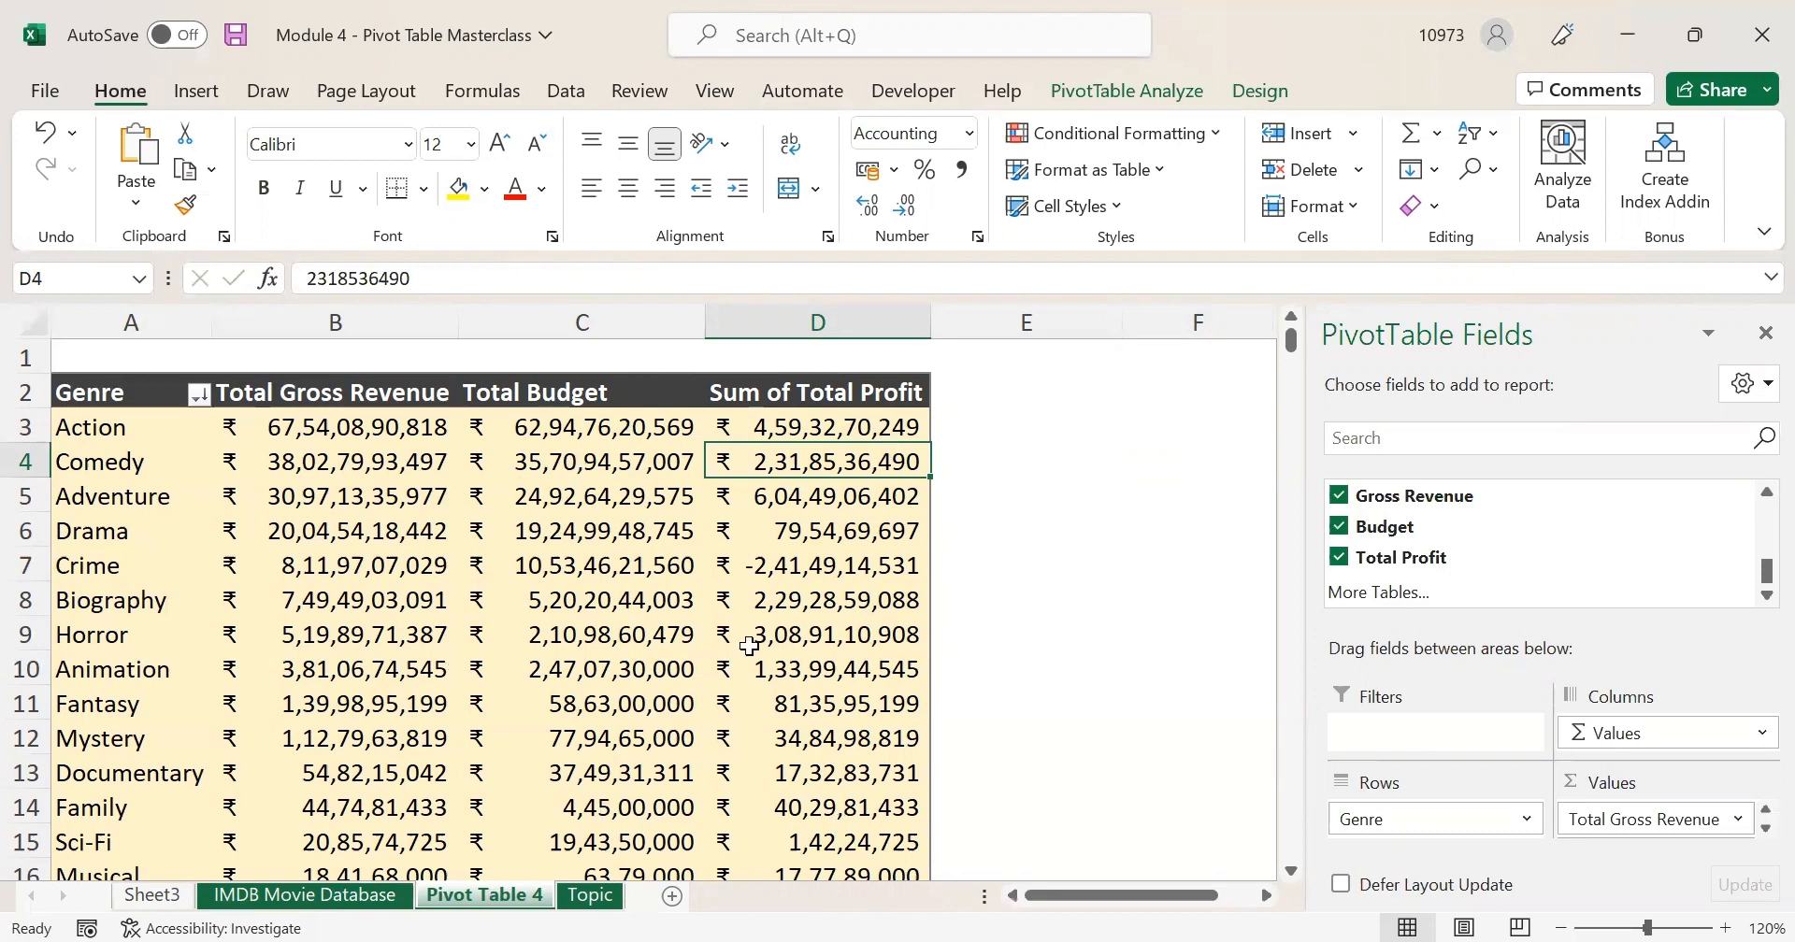
left_click(329, 897)
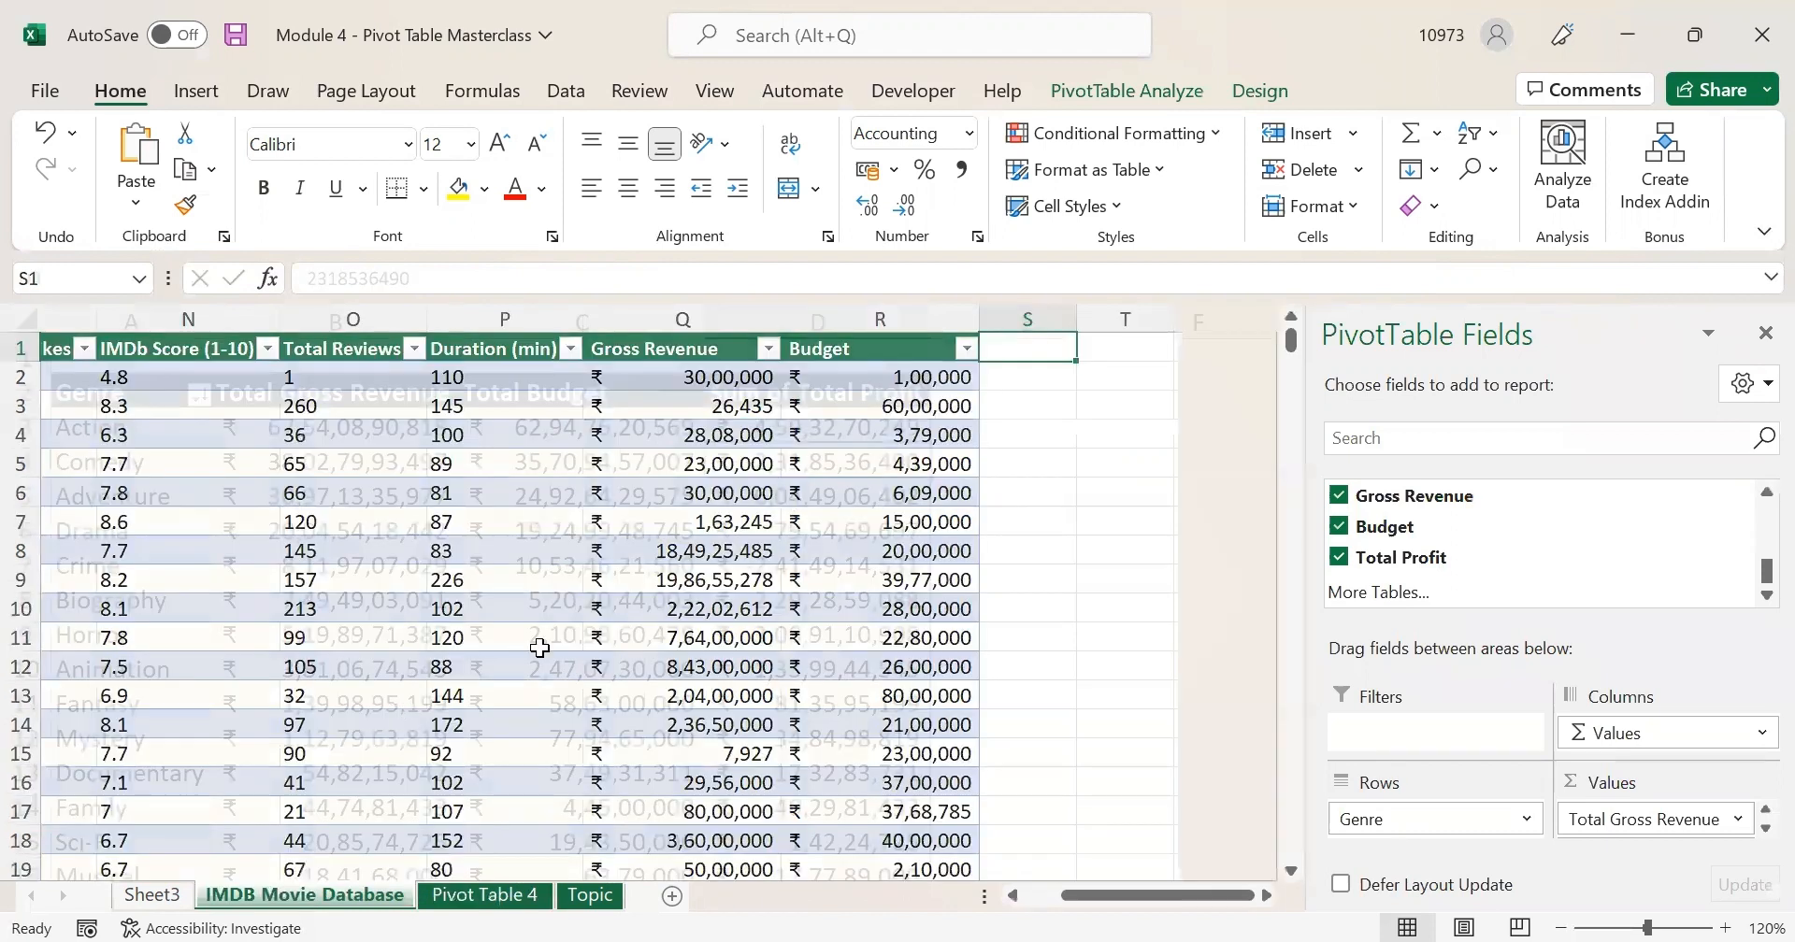
left_click(521, 895)
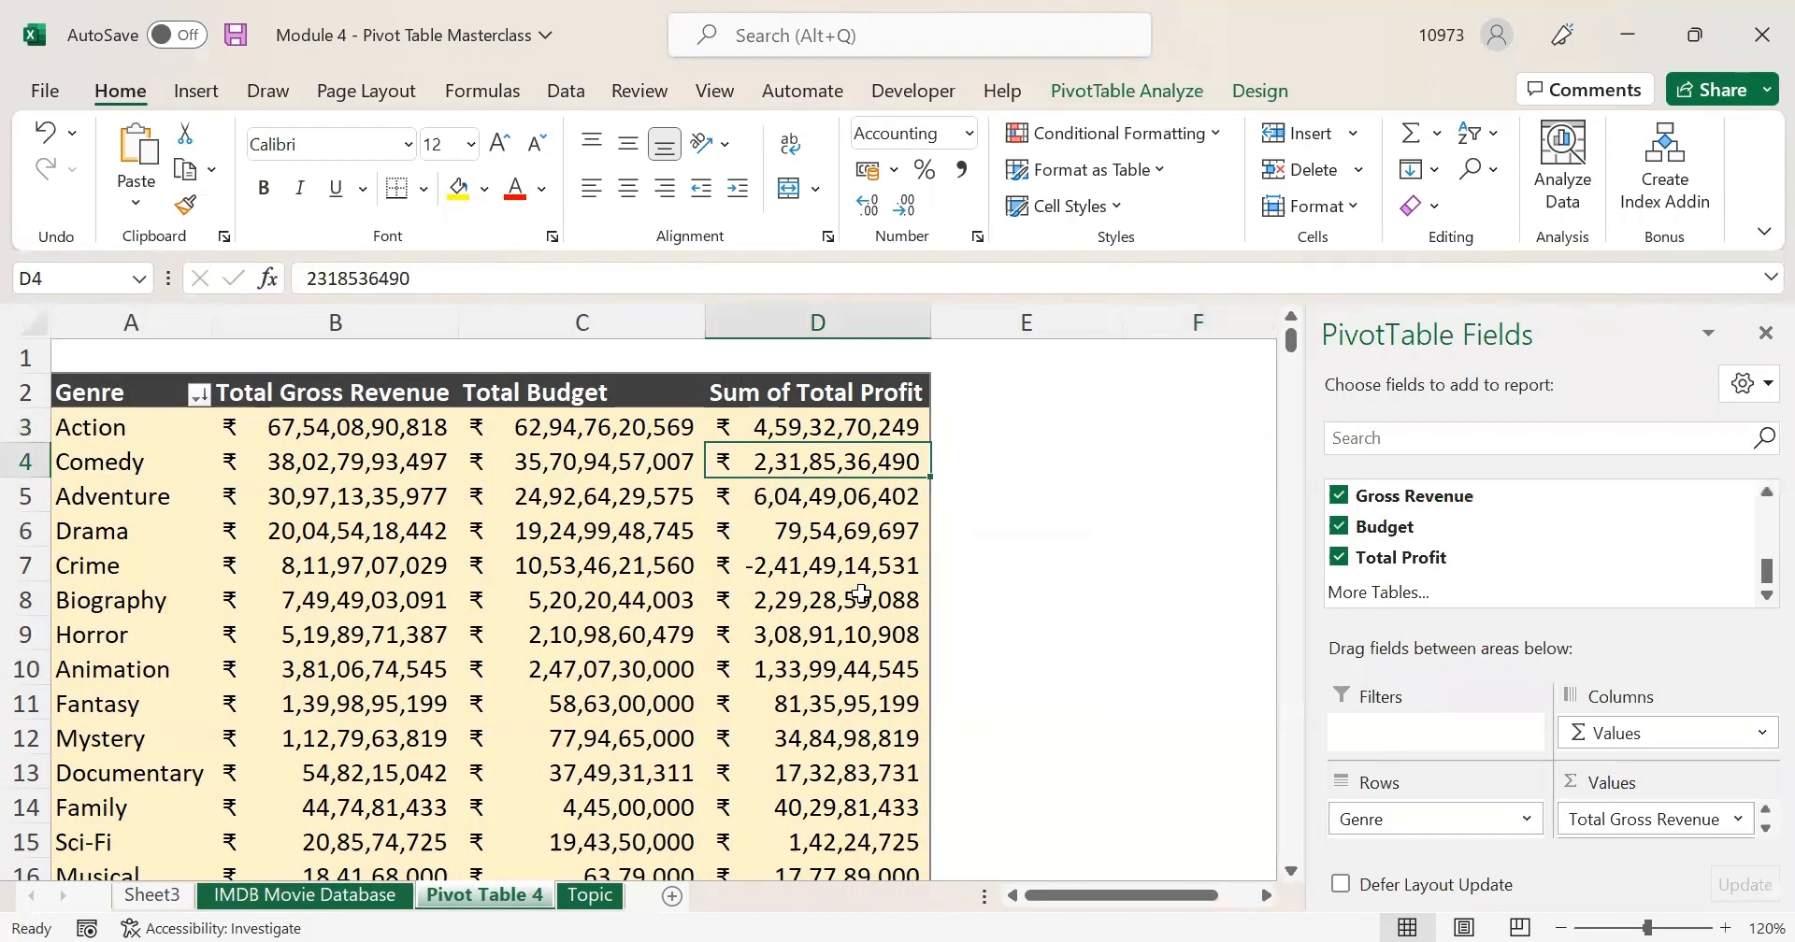
mouse_move(860, 593)
mouse_move(724, 668)
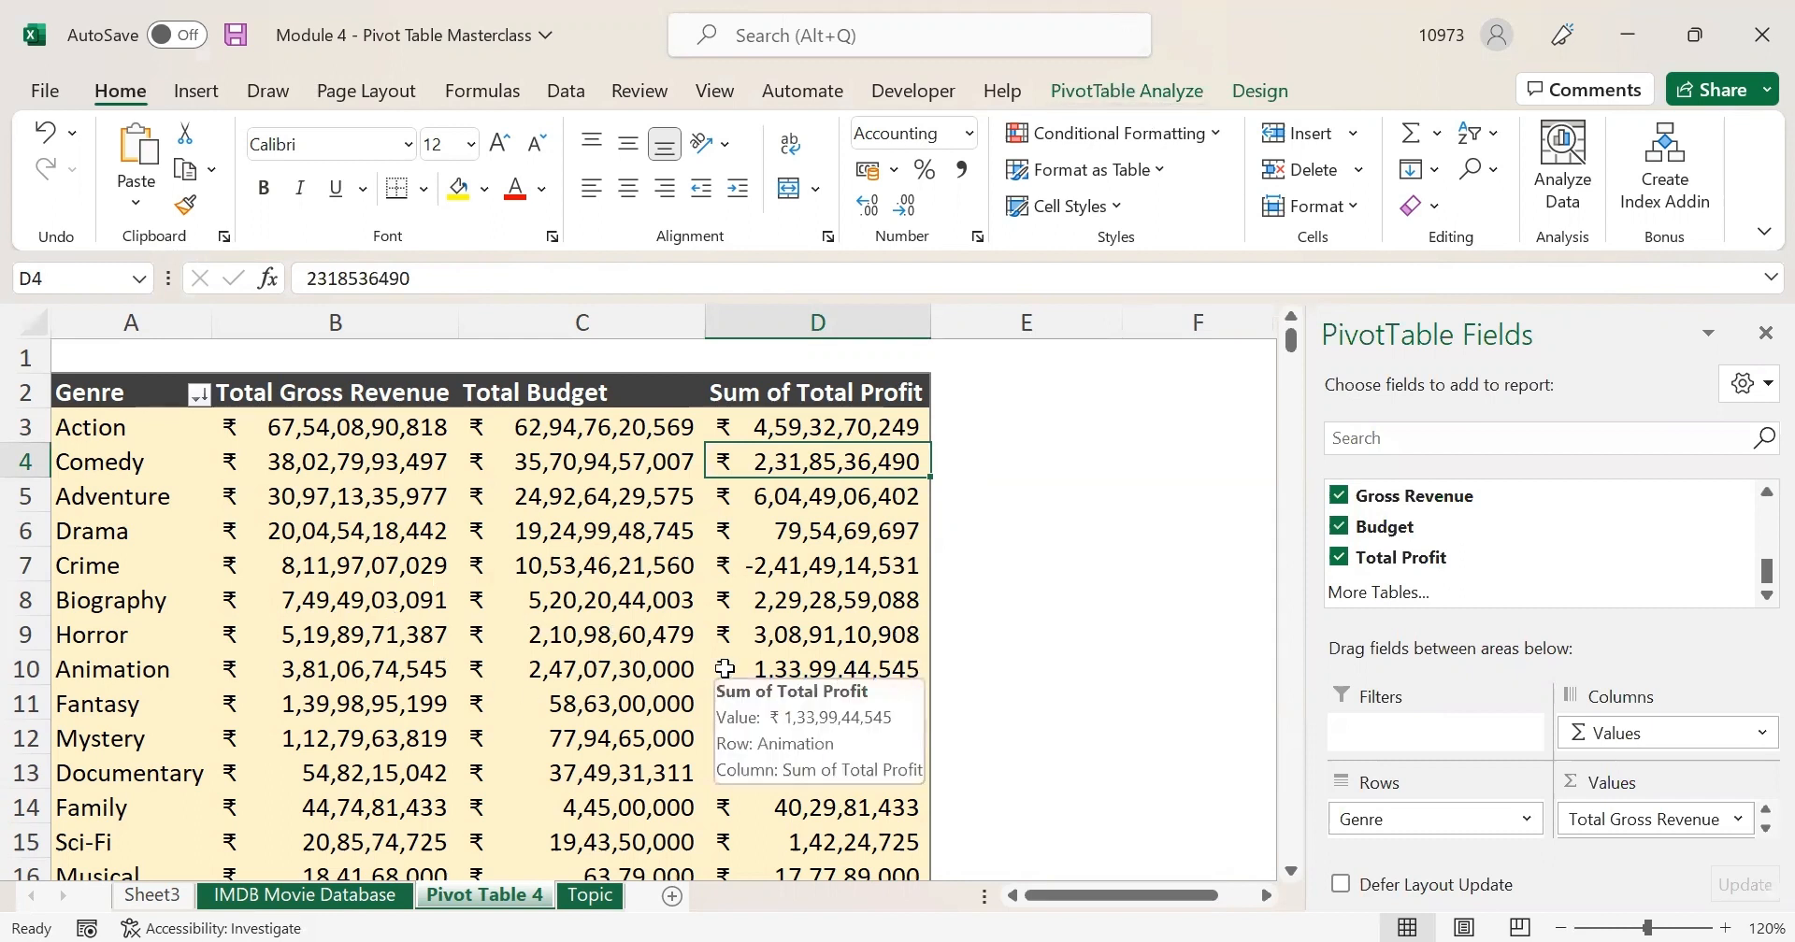
left_click(1171, 99)
left_click(1209, 140)
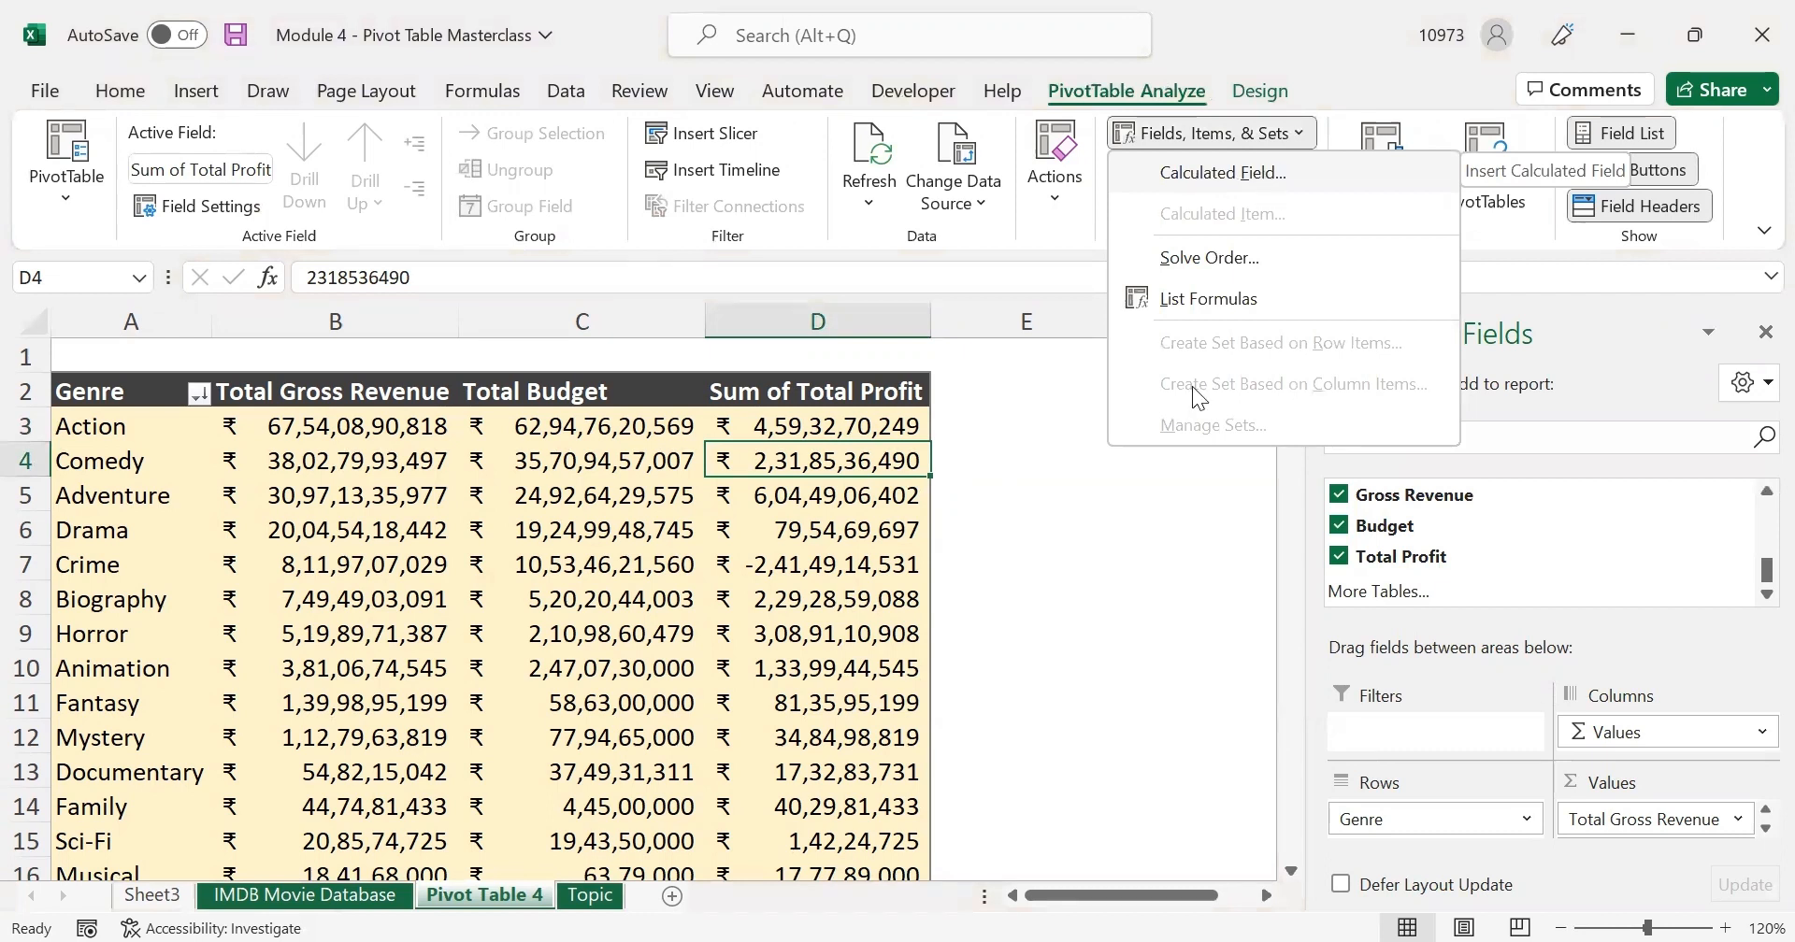
left_click(1112, 653)
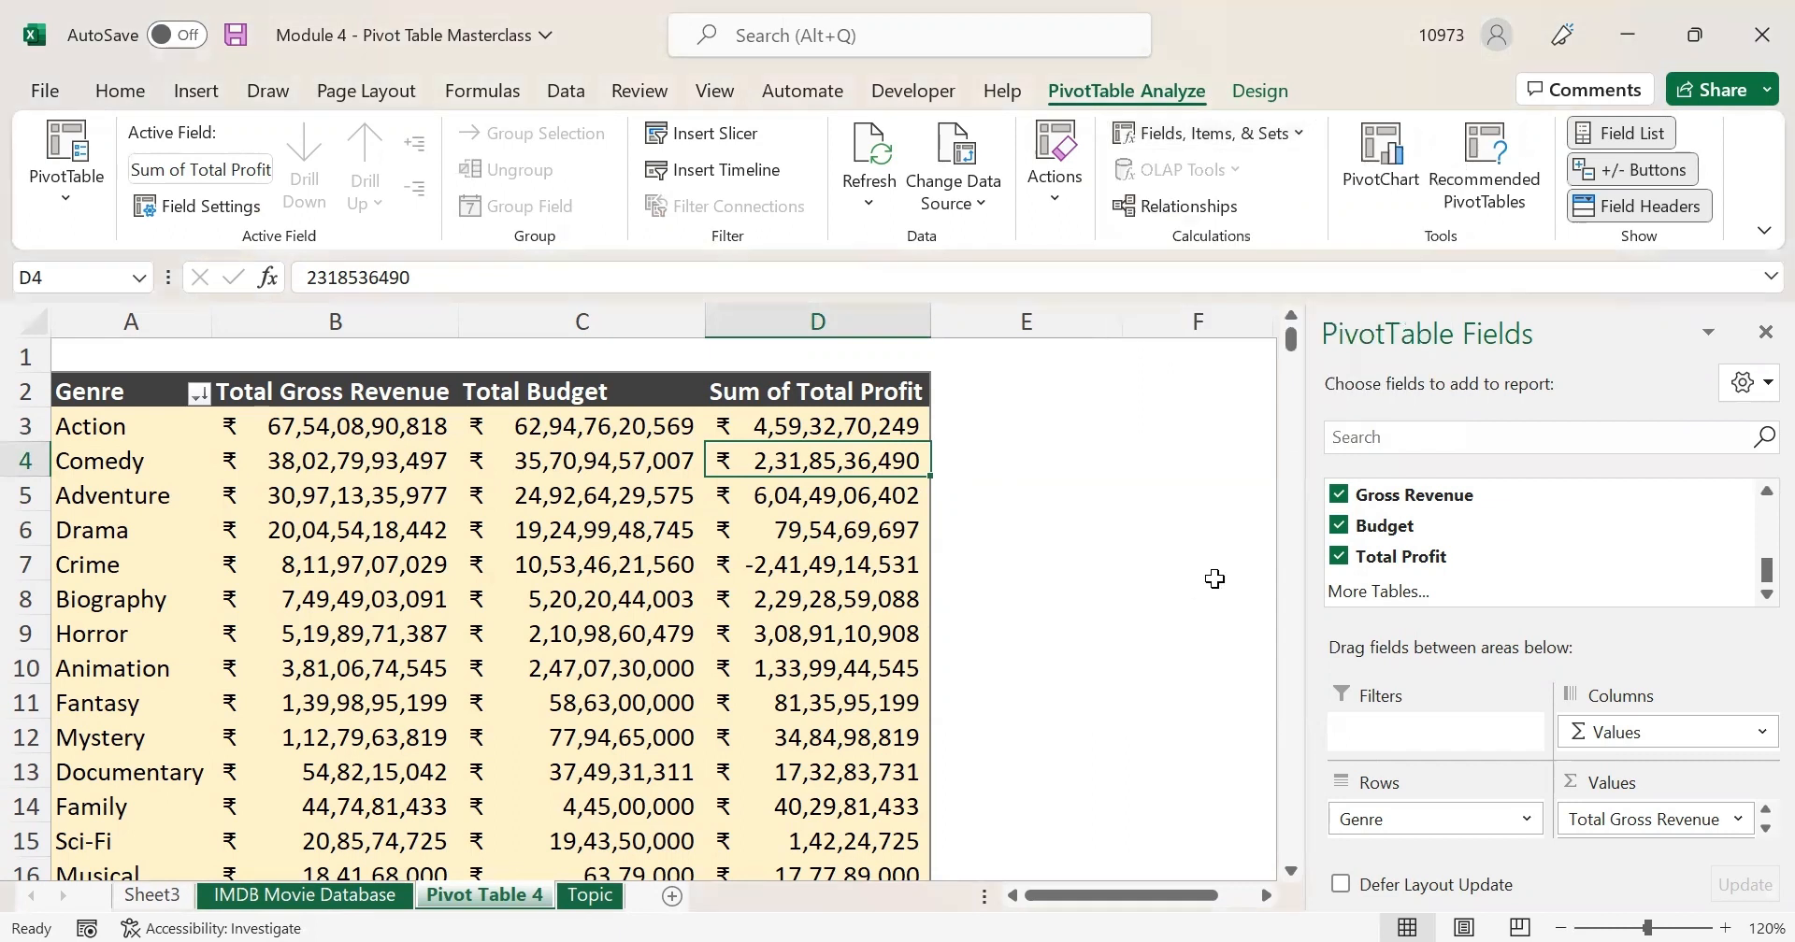
left_click(1215, 579)
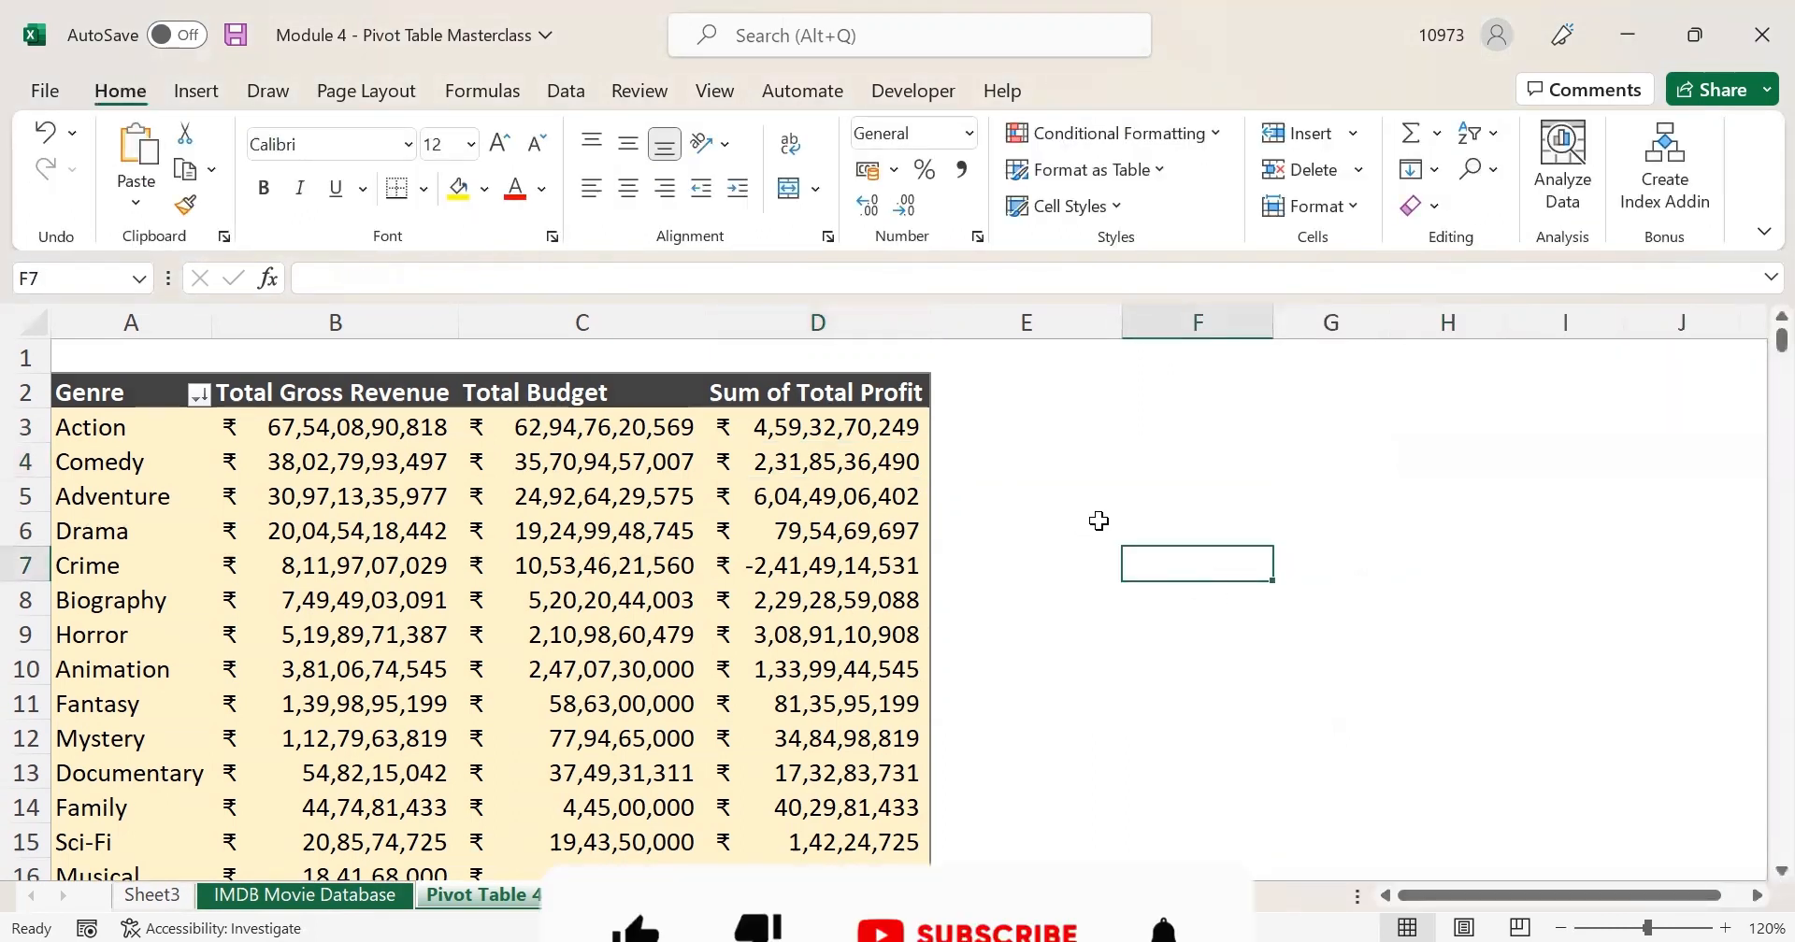